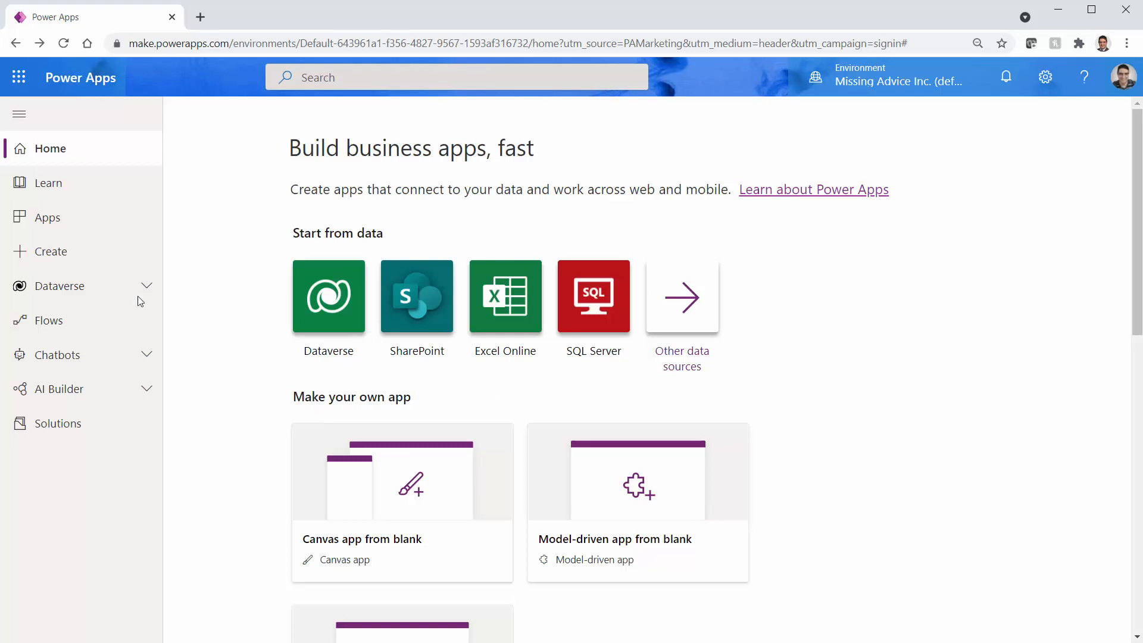
Create a blank tablet-format canvas app named ComponentDemo
{"action": "left_click", "coordinate": [40, 253]}
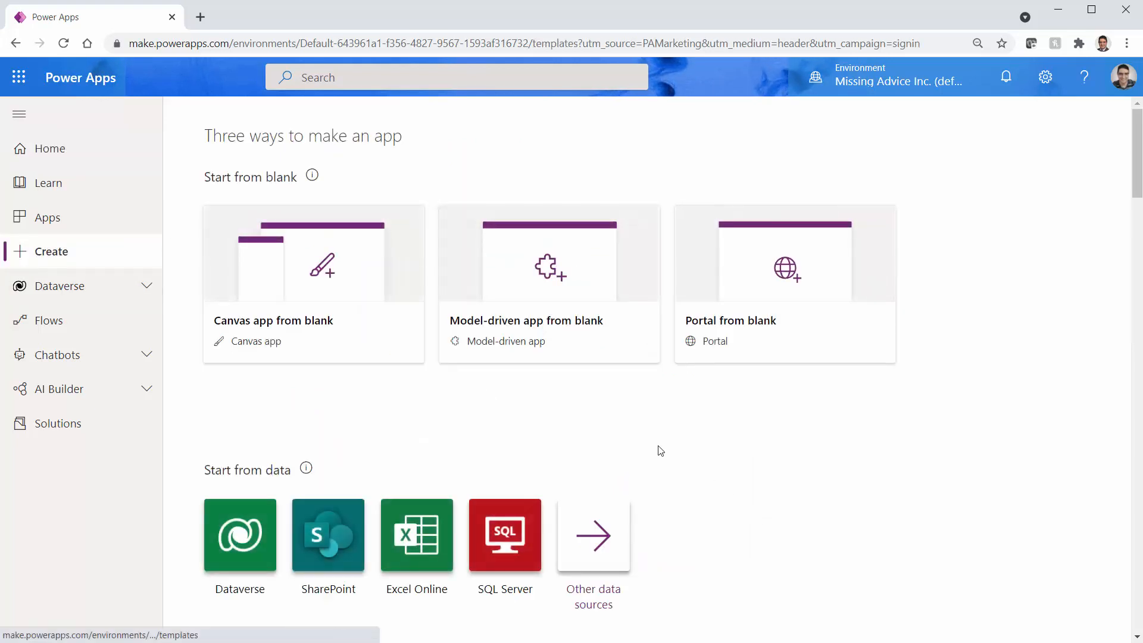
{"action": "left_click", "coordinate": [329, 291]}
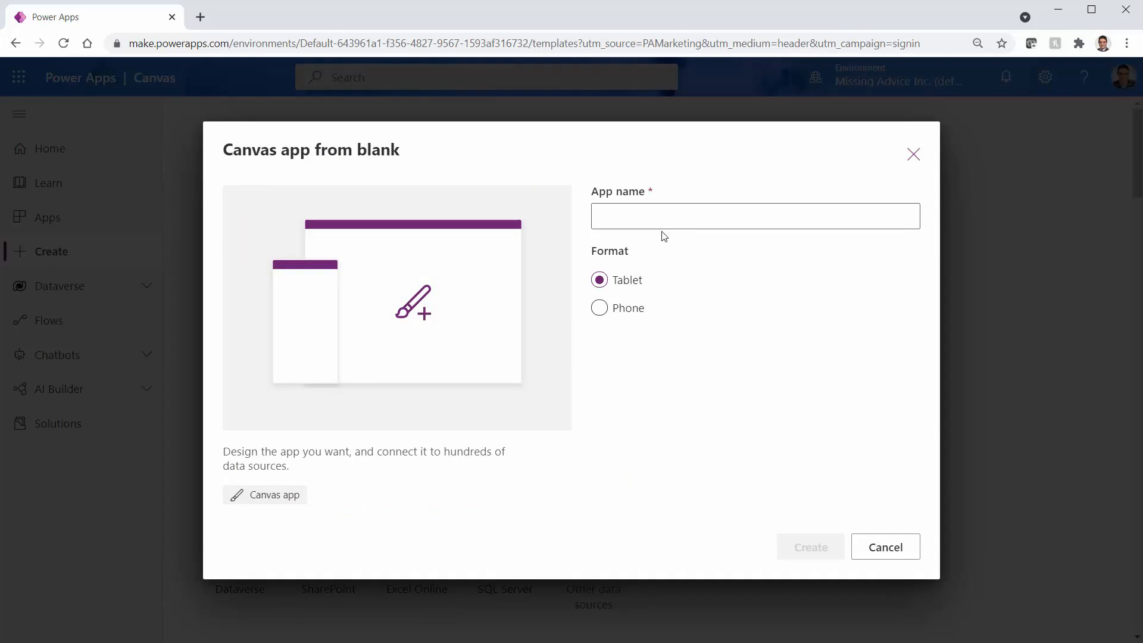
{"action": "left_click", "coordinate": [671, 219]}
{"action": "type", "text": "Compone"}
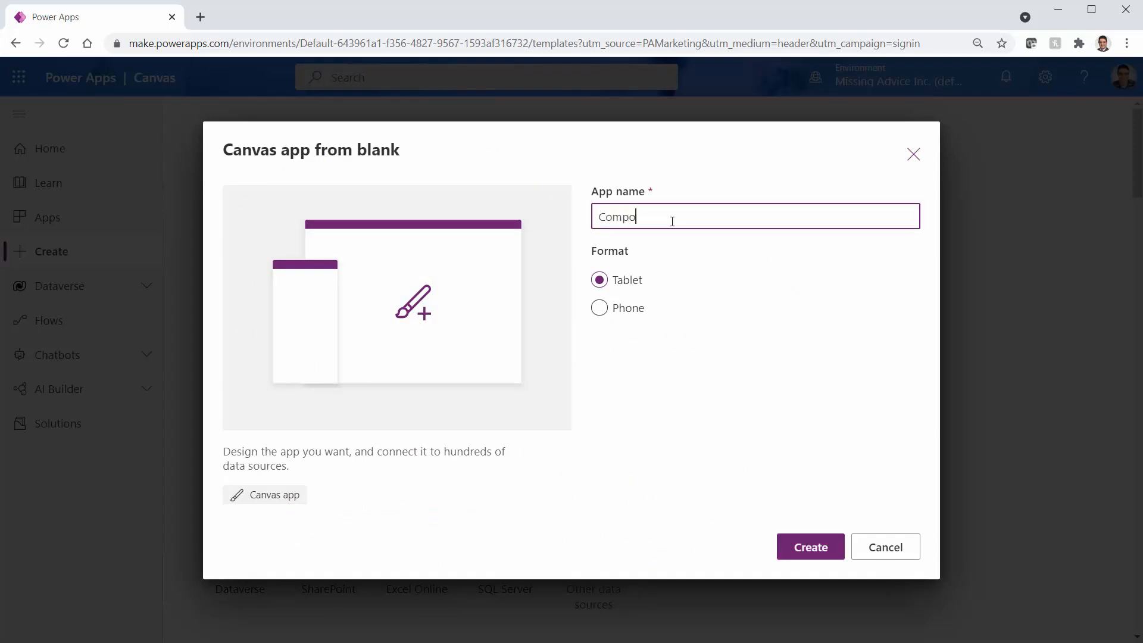
{"action": "type", "text": "ntDemo"}
{"action": "left_click", "coordinate": [811, 545]}
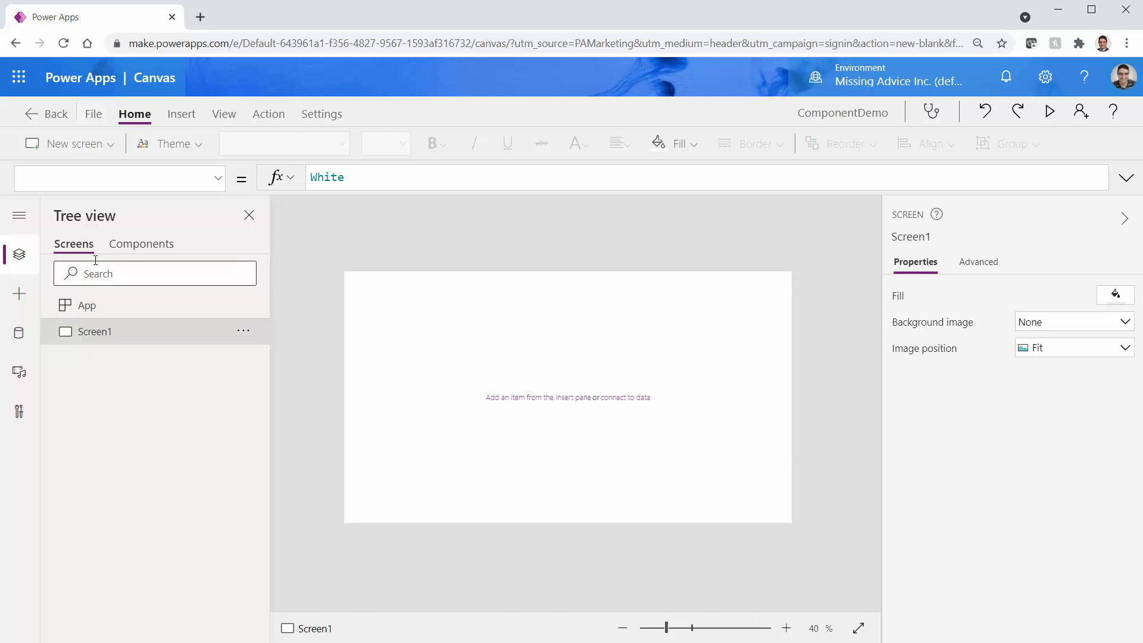
Add a new component in the Components list and rename Component1 to comp_AddNumbers
{"action": "left_click", "coordinate": [134, 245]}
{"action": "left_click", "coordinate": [77, 299]}
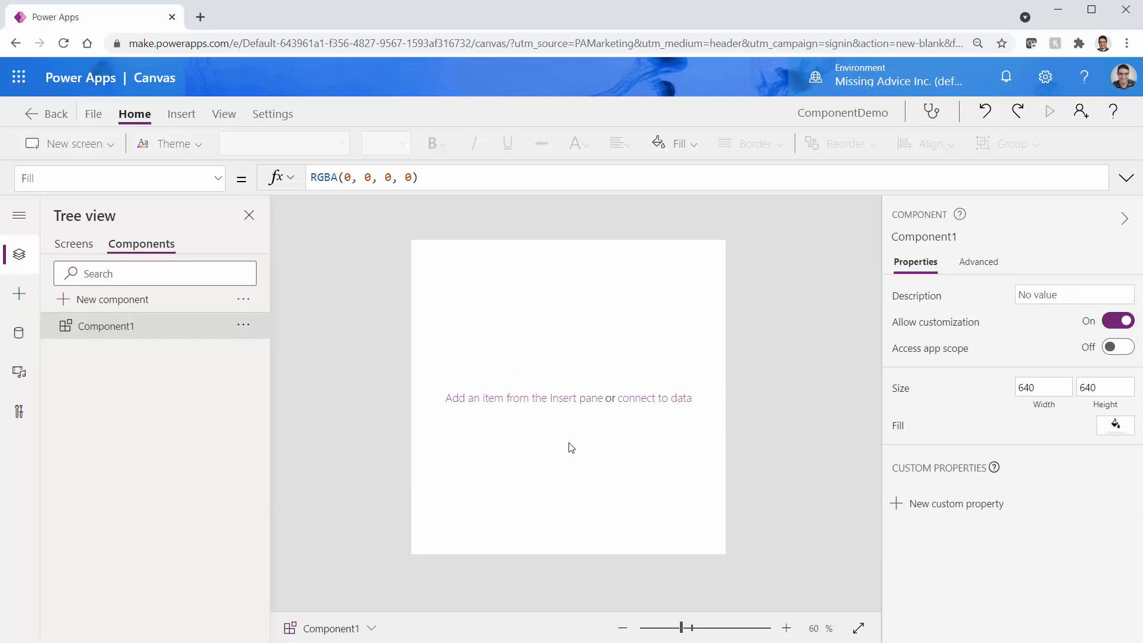
{"action": "left_click", "coordinate": [239, 331]}
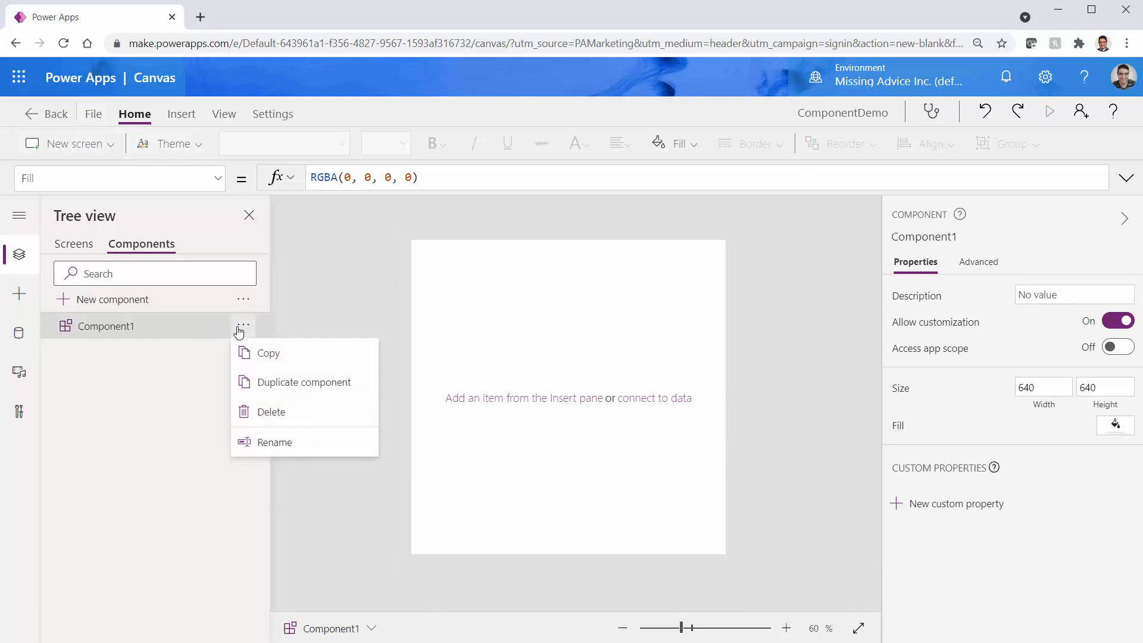
{"action": "left_click", "coordinate": [275, 442]}
{"action": "type", "text": "com"}
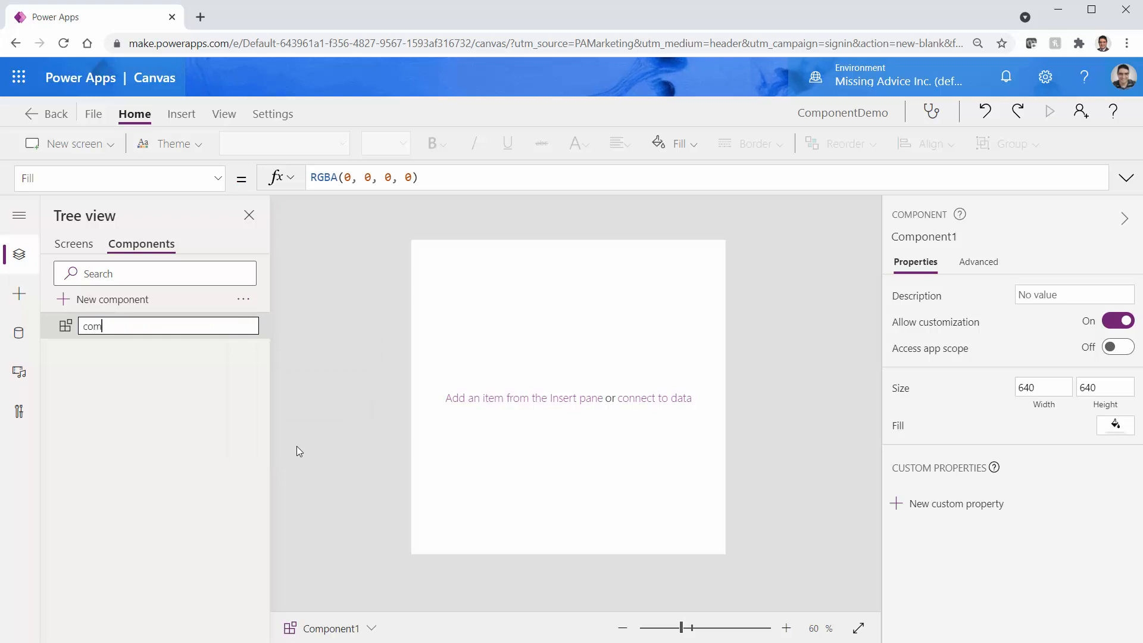
{"action": "type", "text": "p_AddNumbers"}
{"action": "key", "text": "Return"}
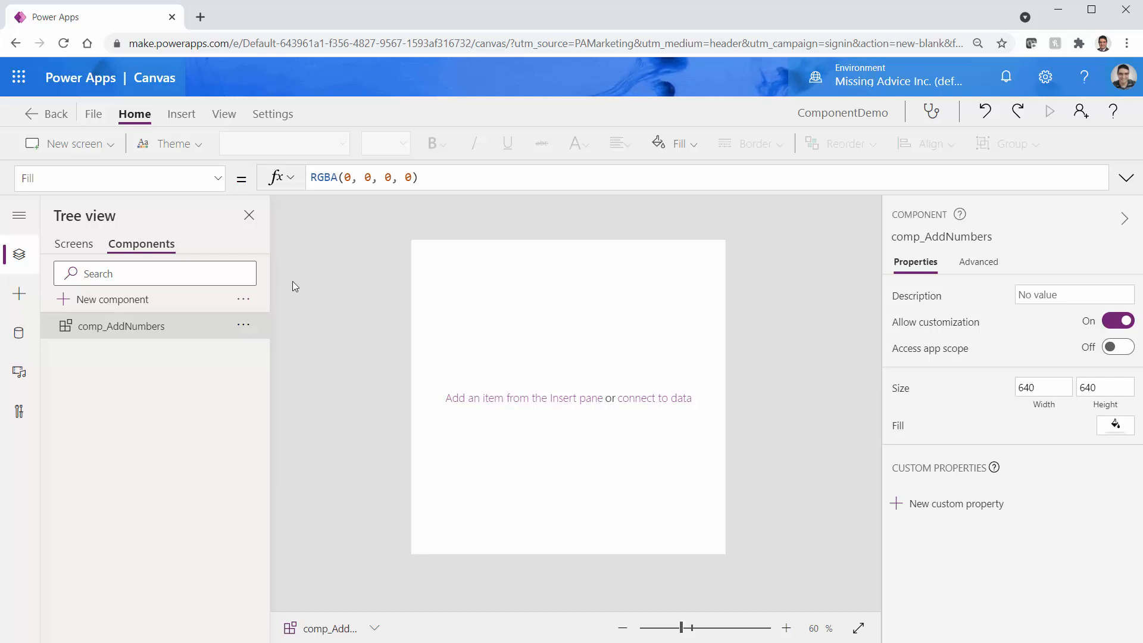
{"action": "left_click", "coordinate": [24, 297]}
Insert a Rectangle at the component's top-left, 640 wide and 73 high, as a header bar
{"action": "left_click", "coordinate": [132, 250]}
{"action": "type", "text": "rect"}
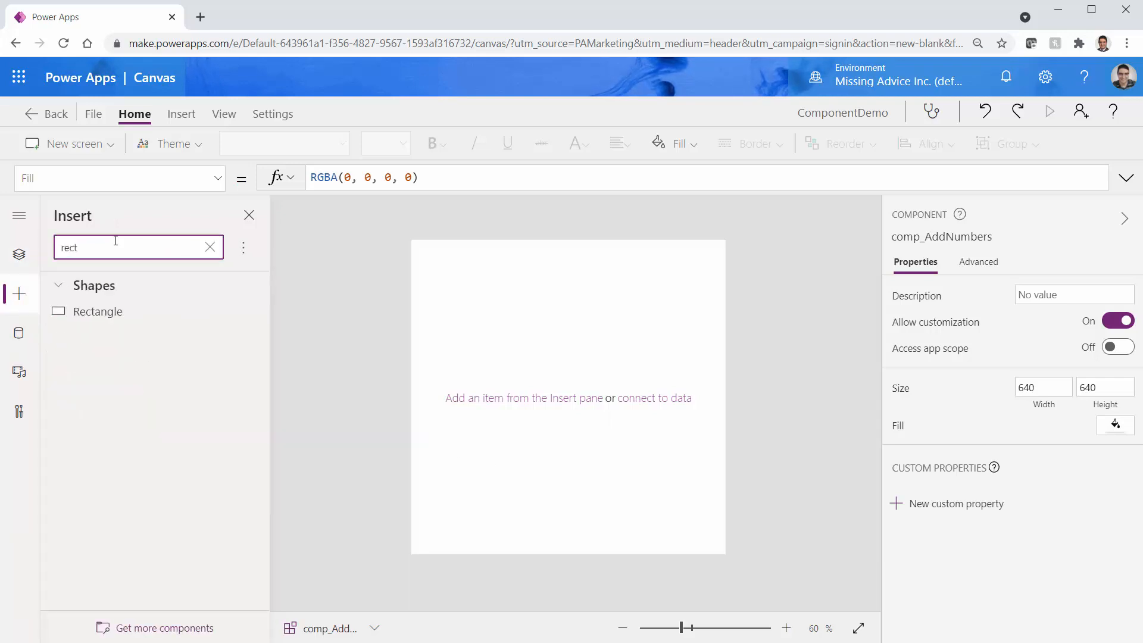
{"action": "left_click", "coordinate": [83, 310]}
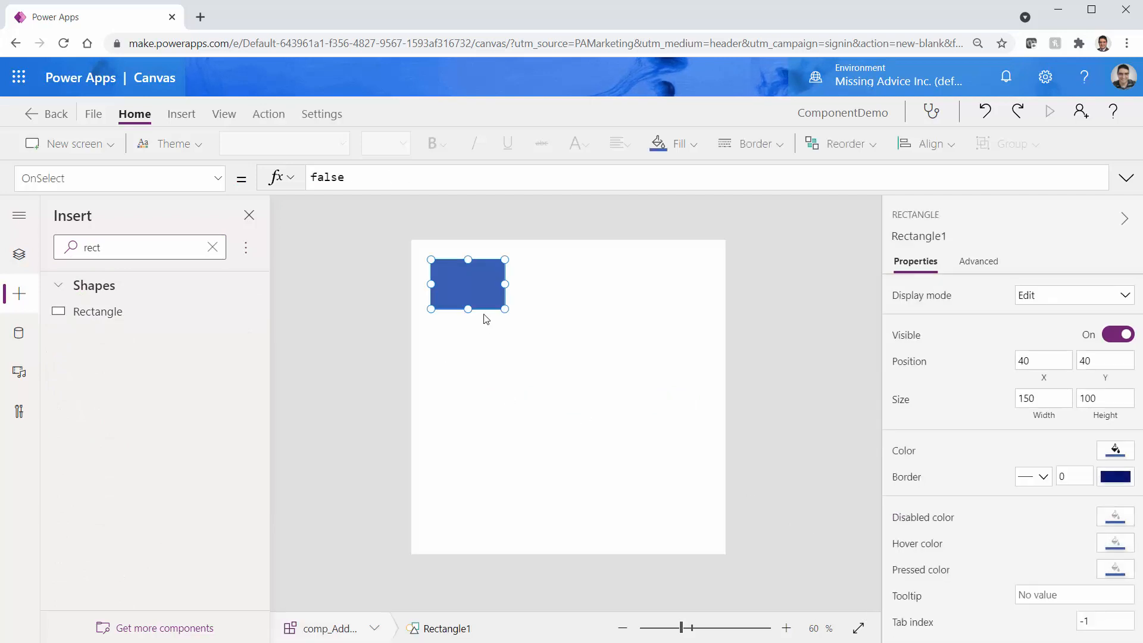
{"action": "left_click_drag", "start_coordinate": [472, 305], "coordinate": [728, 265]}
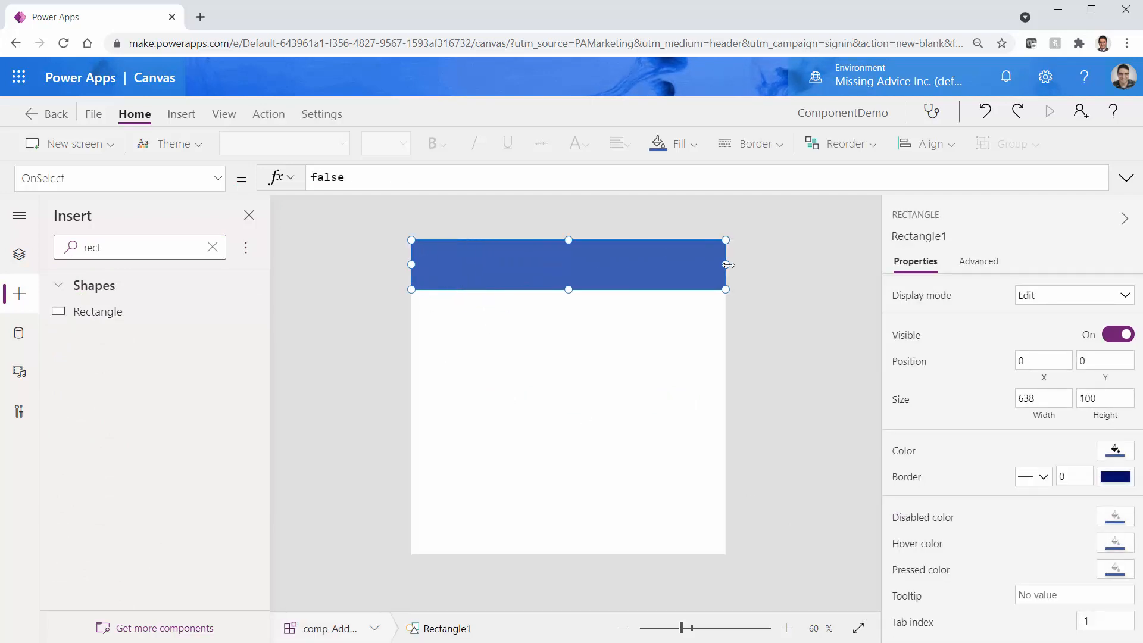
{"action": "left_click_drag", "start_coordinate": [567, 290], "coordinate": [577, 278]}
{"action": "left_click", "coordinate": [115, 251]}
{"action": "double_click", "coordinate": [115, 250]}
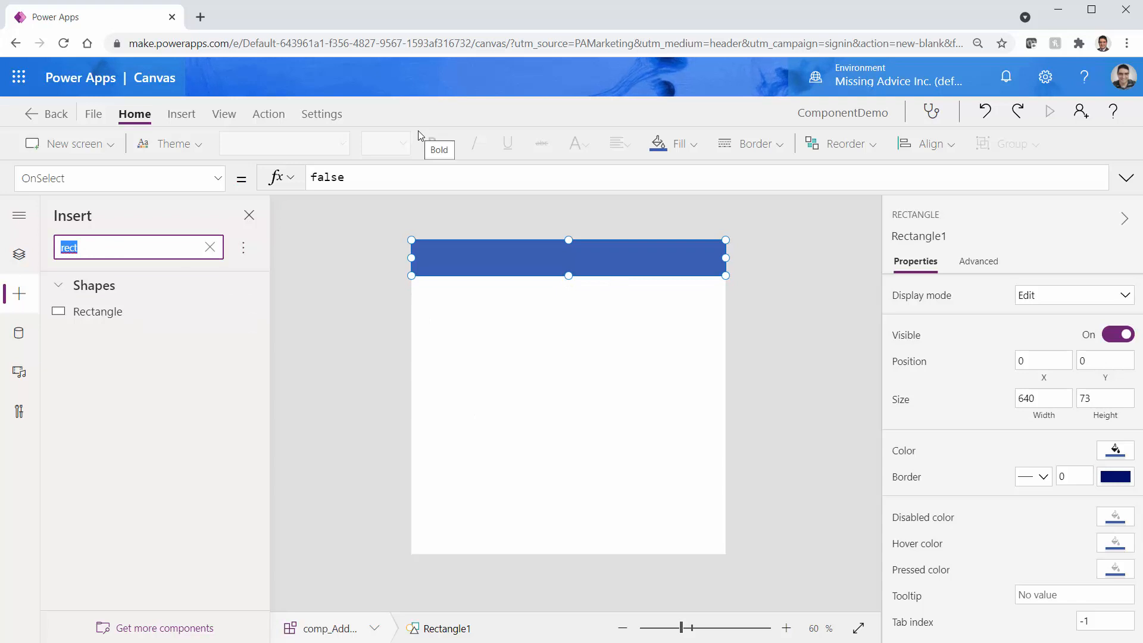
{"action": "type", "text": "tex"}
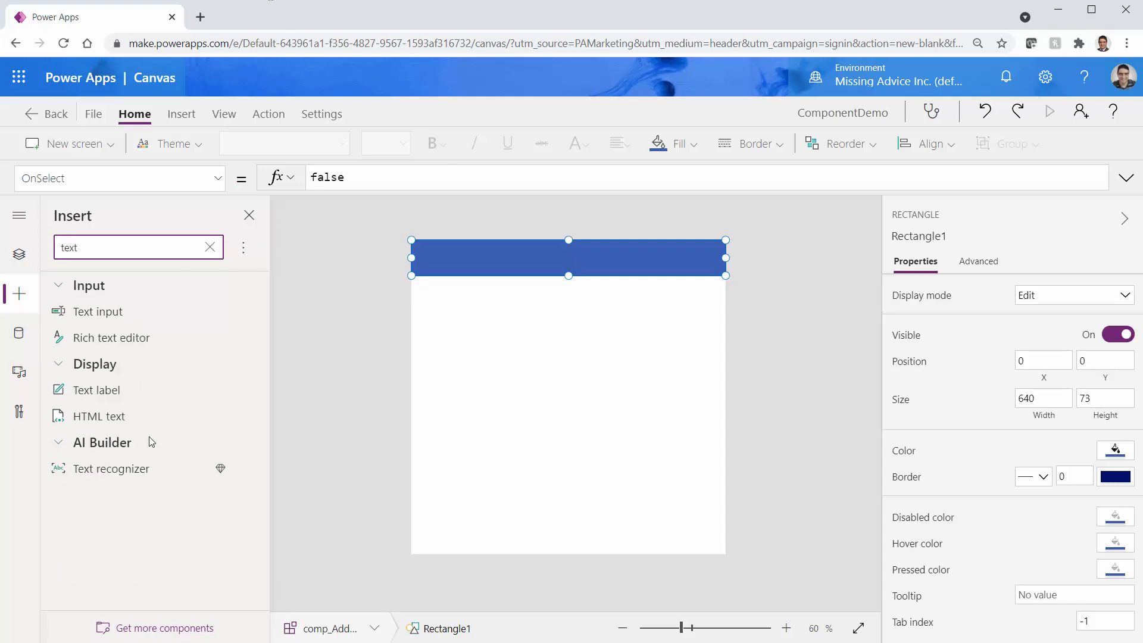
Insert a text label in the header's top-left reading 'Add Numbers'
{"action": "left_click", "coordinate": [176, 390]}
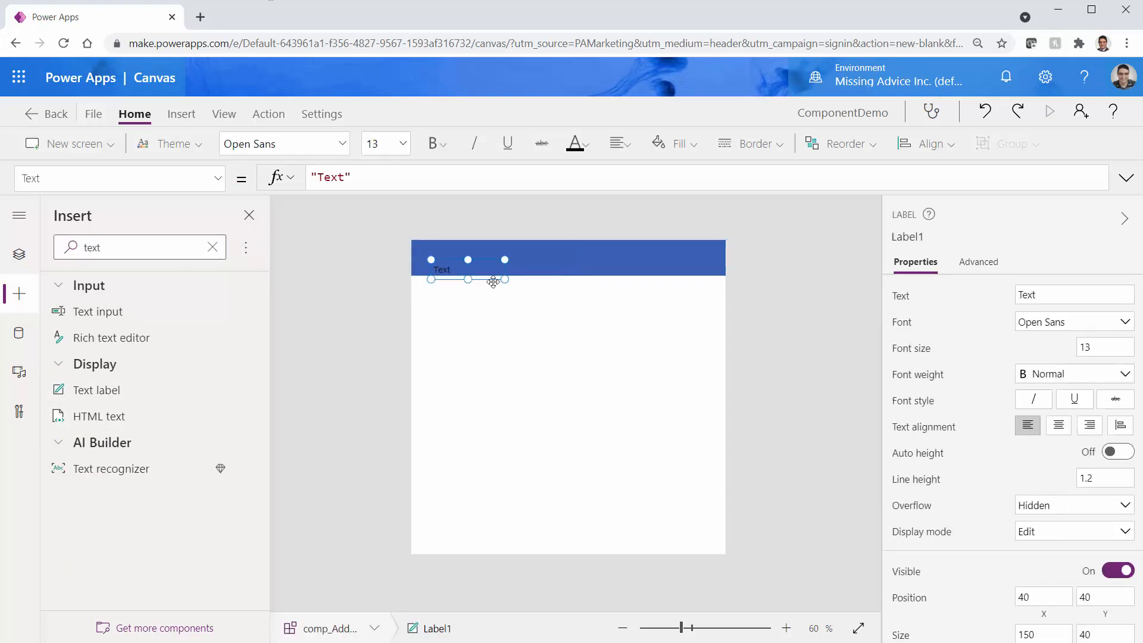
{"action": "mouse_move", "coordinate": [493, 279]}
{"action": "left_mouse_down"}
{"action": "mouse_move", "coordinate": [512, 262]}
{"action": "mouse_move", "coordinate": [476, 263]}
{"action": "mouse_move", "coordinate": [486, 269]}
{"action": "left_mouse_up"}
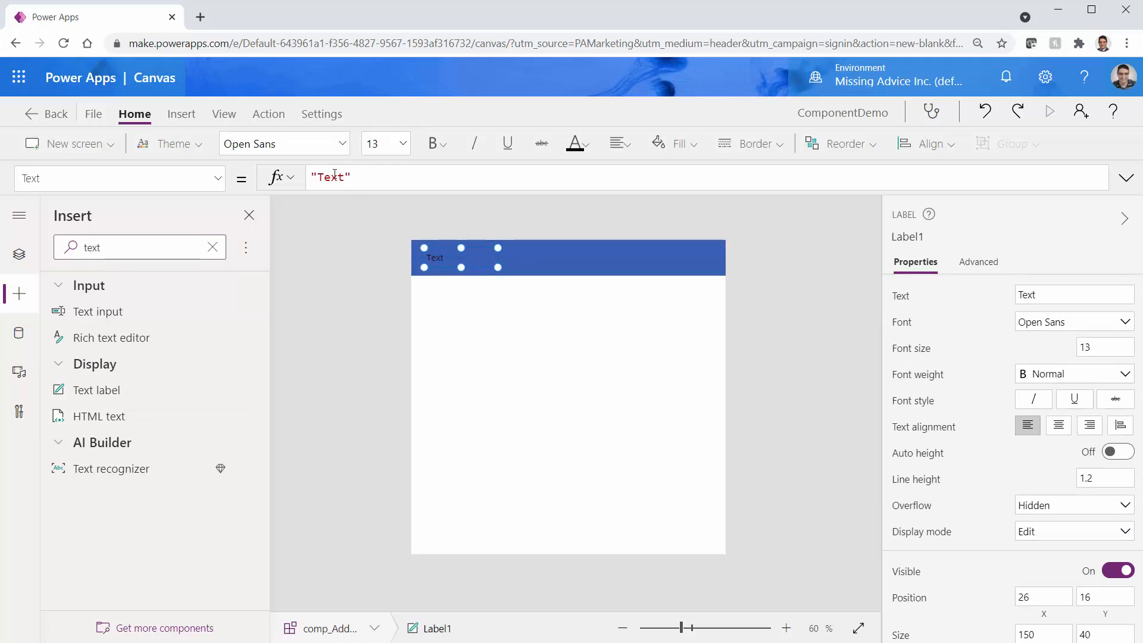
{"action": "key", "text": "Left"}
{"action": "key", "text": "Left"}
{"action": "key", "text": "Left"}
{"action": "key", "text": "ctrl+Right"}
{"action": "key", "text": "ctrl+shift+Left"}
{"action": "type", "text": "Add Numbers"}
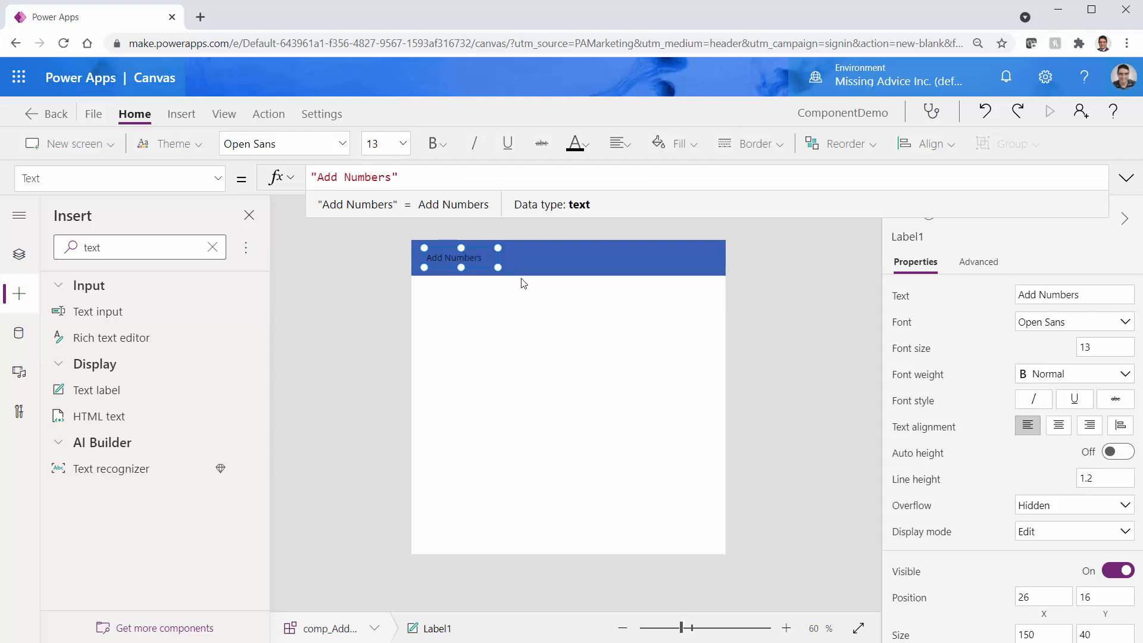
{"action": "left_click", "coordinate": [485, 266]}
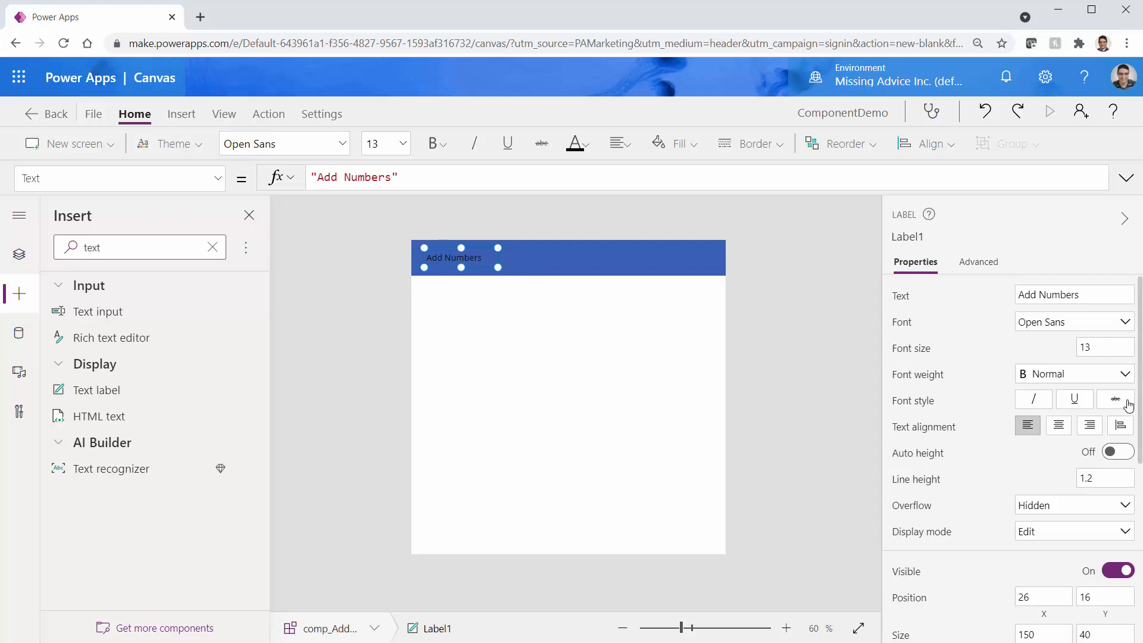
Give the Add Numbers label font size 16 and white text
{"action": "left_click", "coordinate": [1100, 350]}
{"action": "type", "text": "16"}
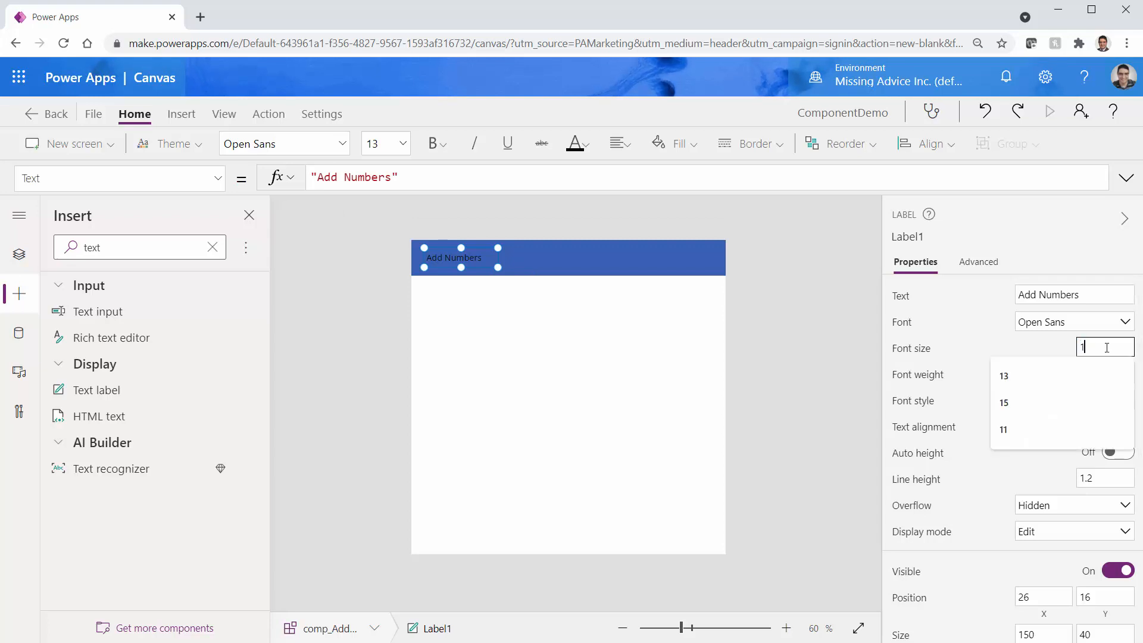
{"action": "key", "text": "Tab"}
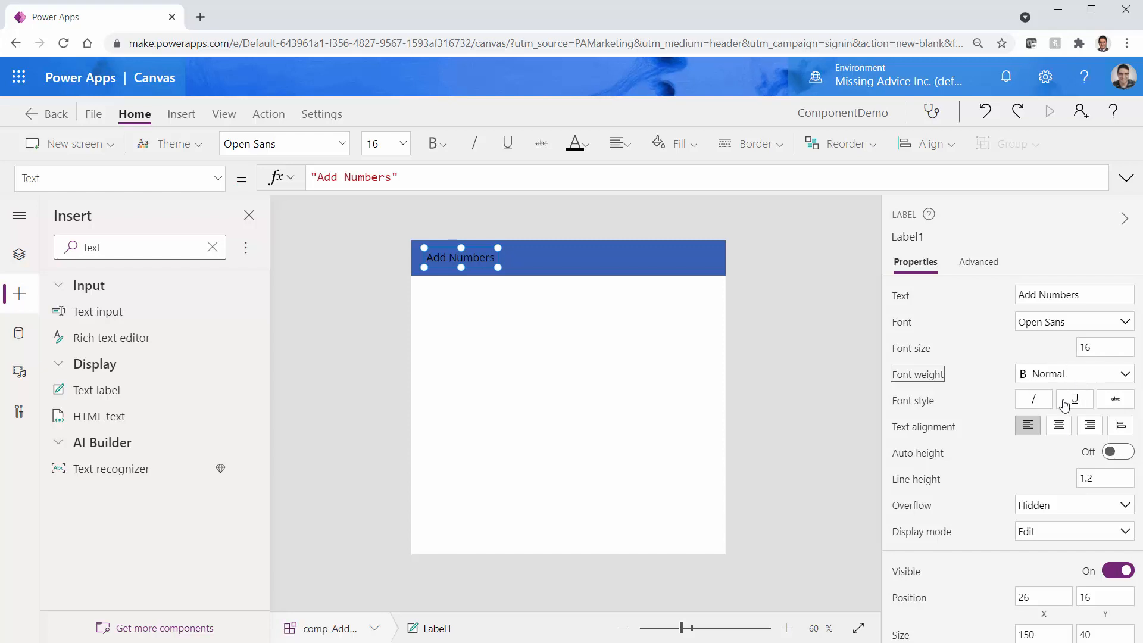
{"action": "scroll", "coordinate": [946, 522], "scroll_direction": "down", "scroll_amount": 5}
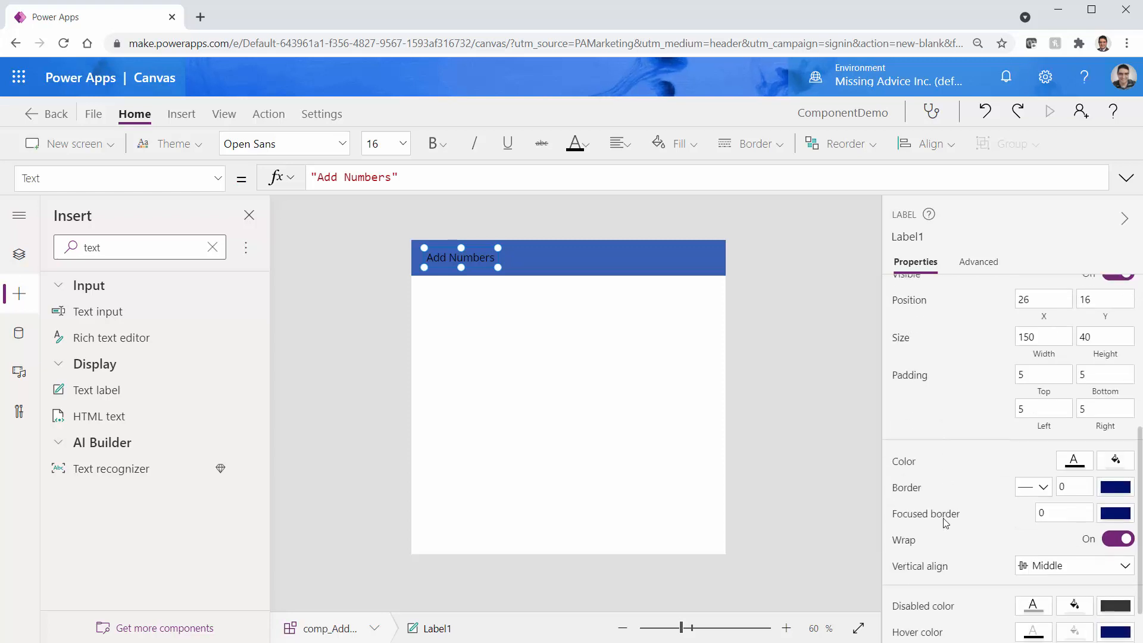
{"action": "left_click", "coordinate": [1075, 461]}
{"action": "left_click", "coordinate": [824, 369]}
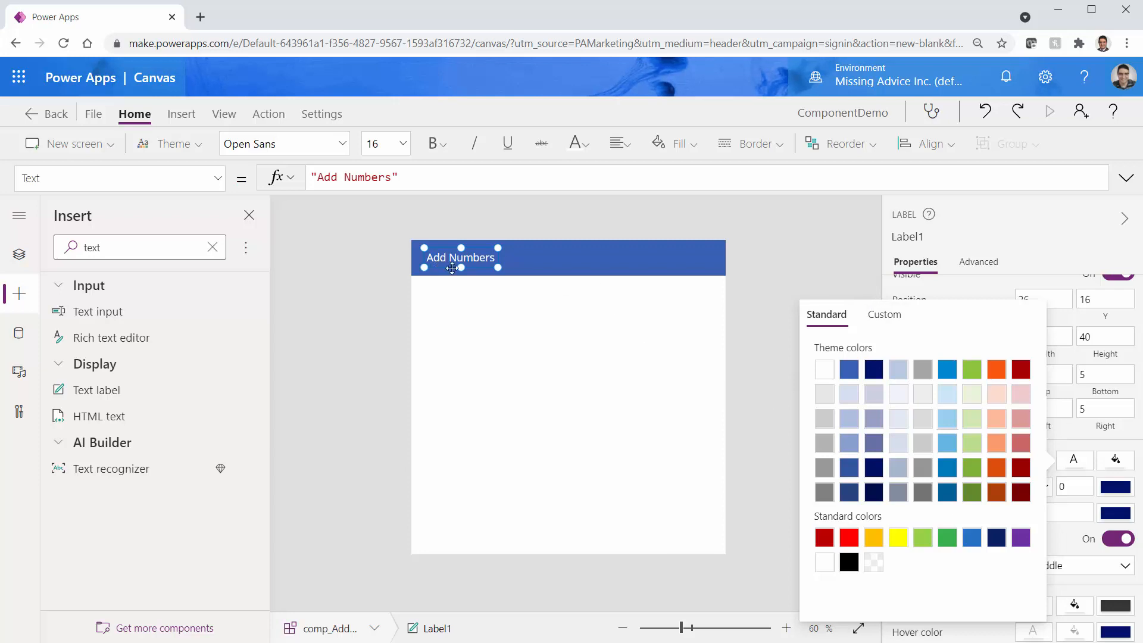
{"action": "left_click", "coordinate": [484, 265]}
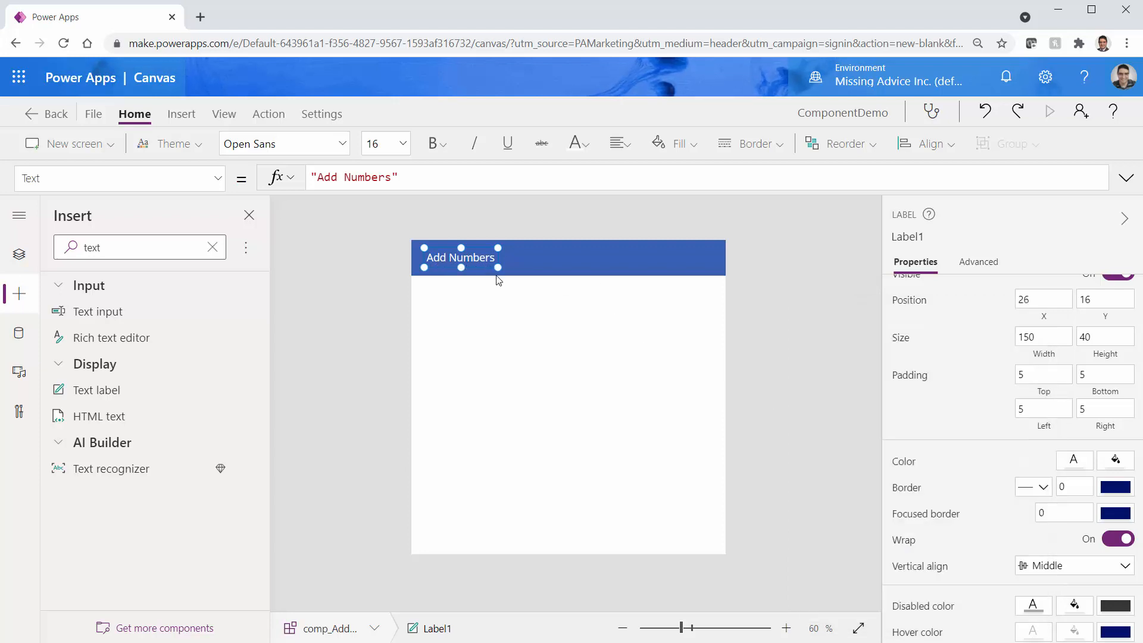
{"action": "left_click", "coordinate": [581, 394]}
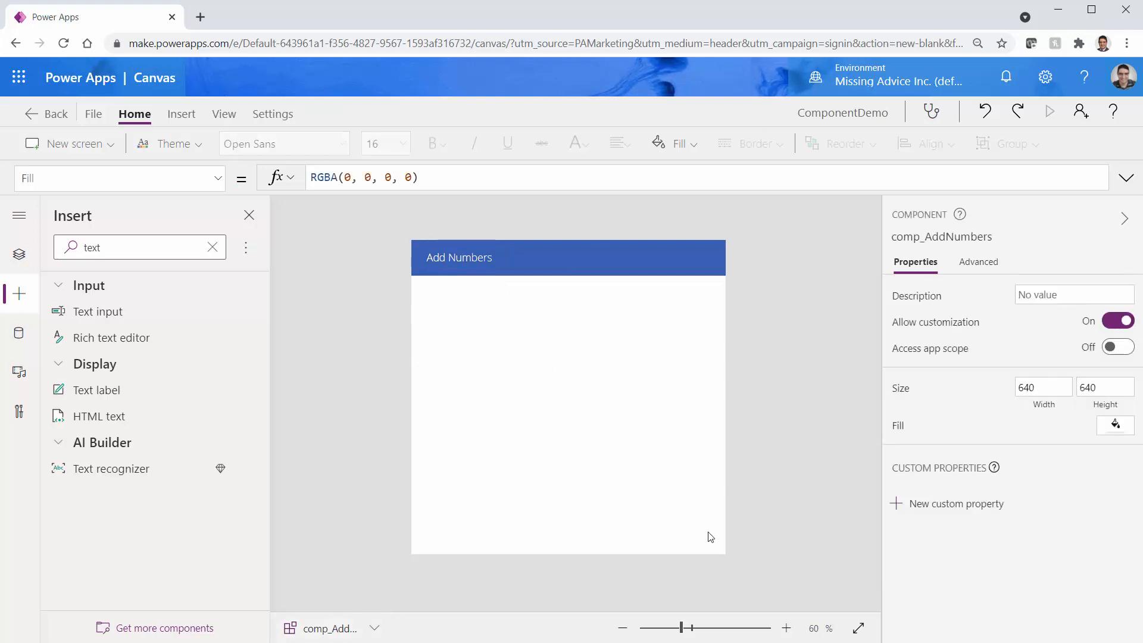
Raise the label's font size to 20 and widen it so Add Numbers fits one line
{"action": "left_click_drag", "start_coordinate": [684, 630], "coordinate": [690, 630]}
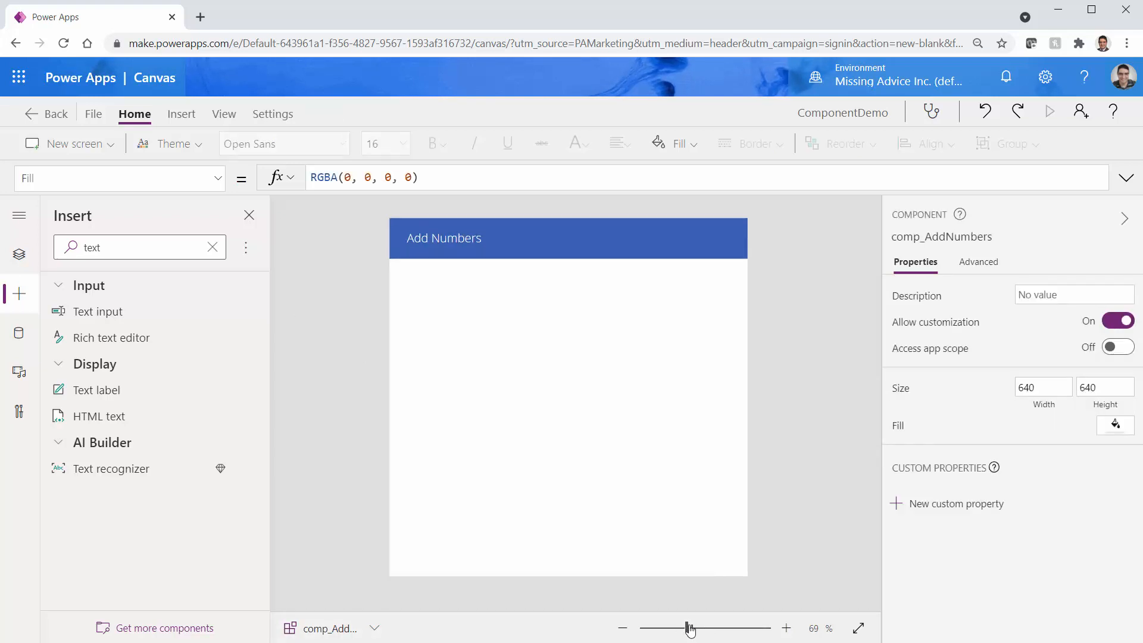
{"action": "left_click", "coordinate": [453, 229]}
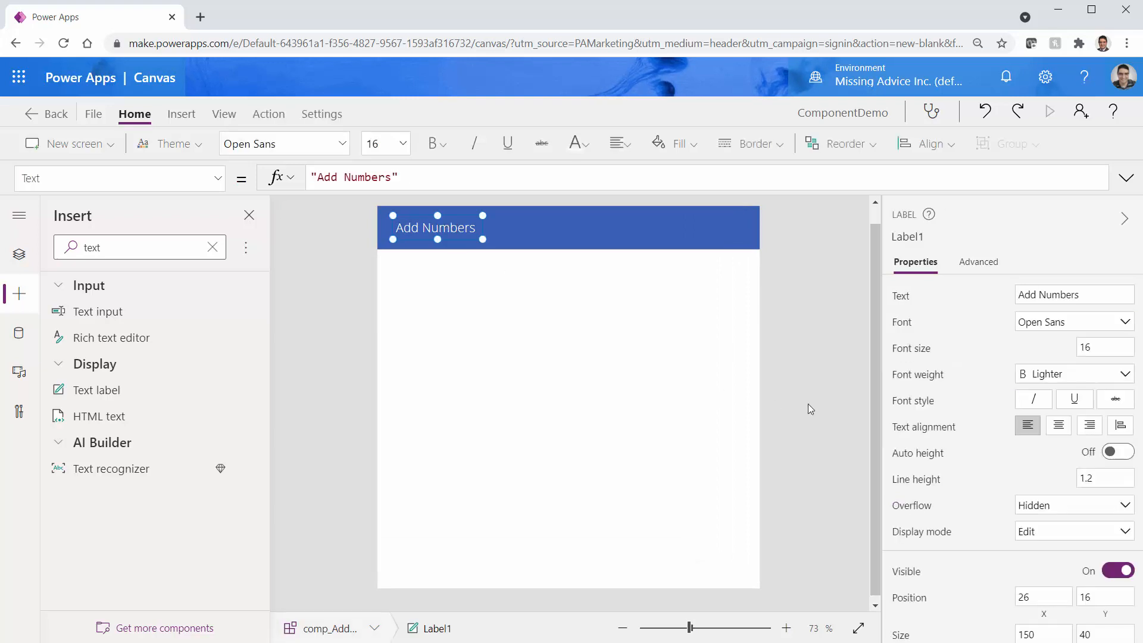
{"action": "left_click", "coordinate": [1095, 343]}
{"action": "type", "text": "20"}
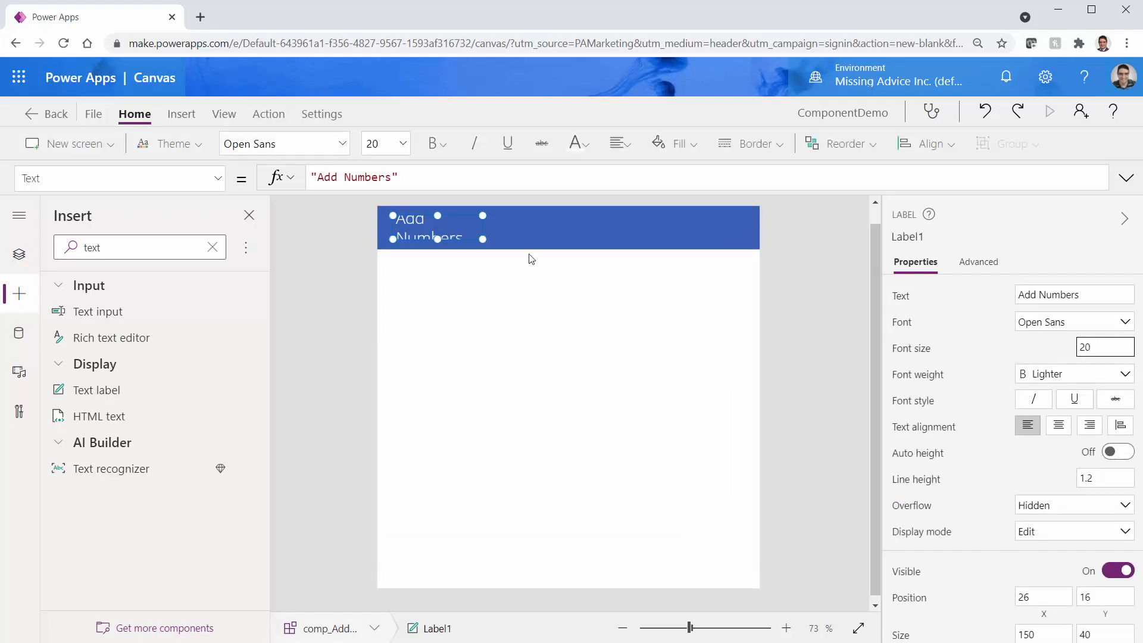
{"action": "left_click_drag", "start_coordinate": [483, 238], "coordinate": [534, 242]}
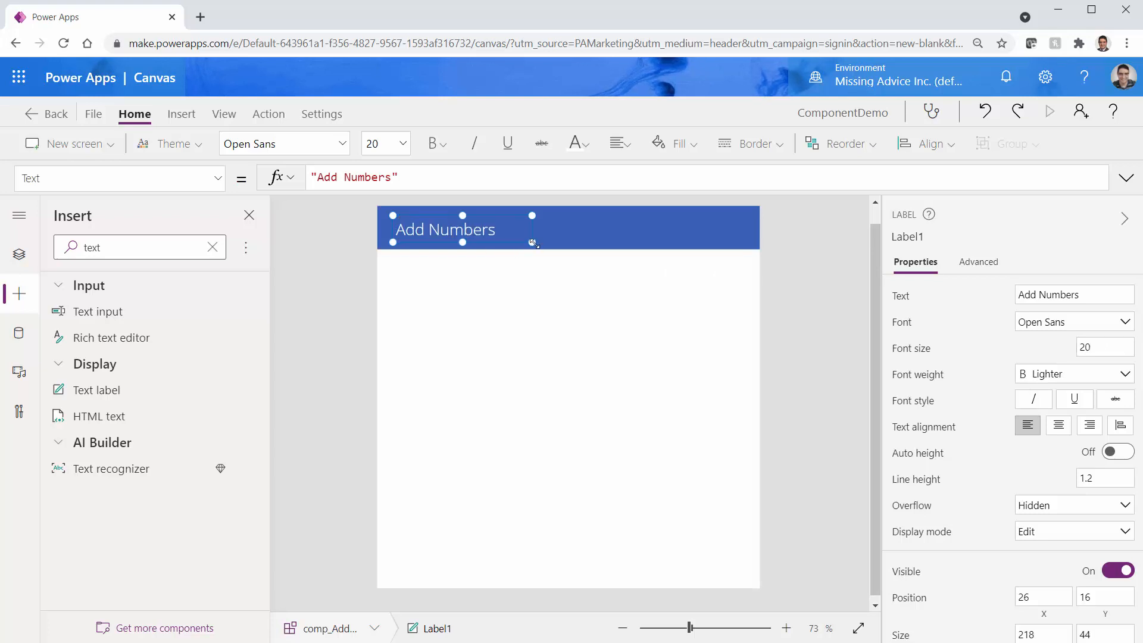
{"action": "left_click", "coordinate": [533, 286]}
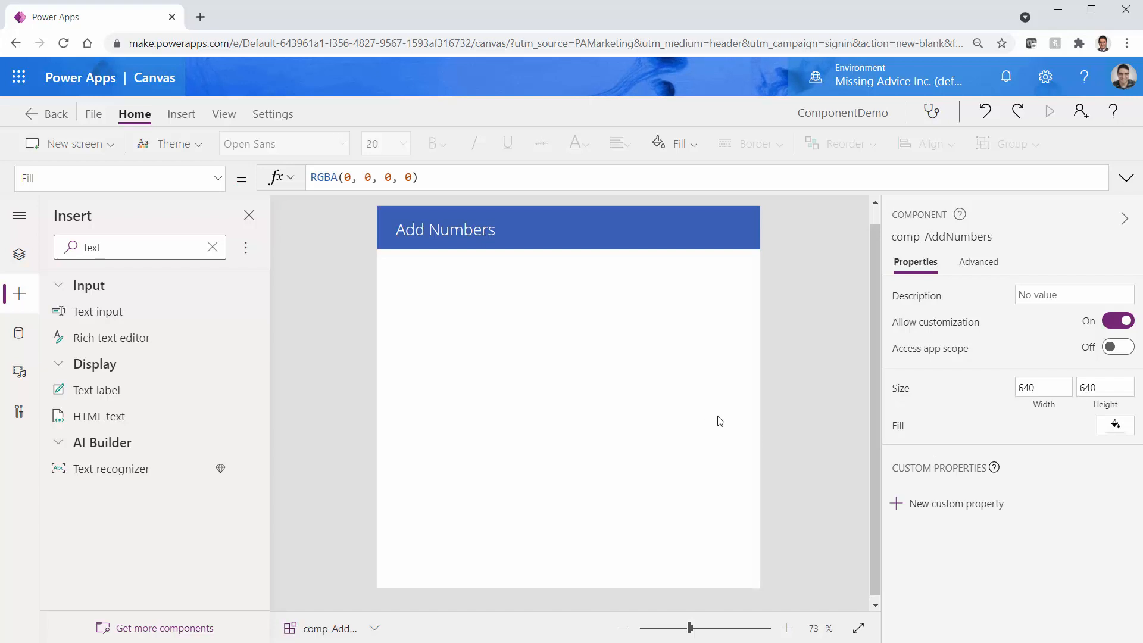
Set the component background to light green RGBA(232, 244, 217, 1) and insert a text input
{"action": "left_click", "coordinate": [1124, 432]}
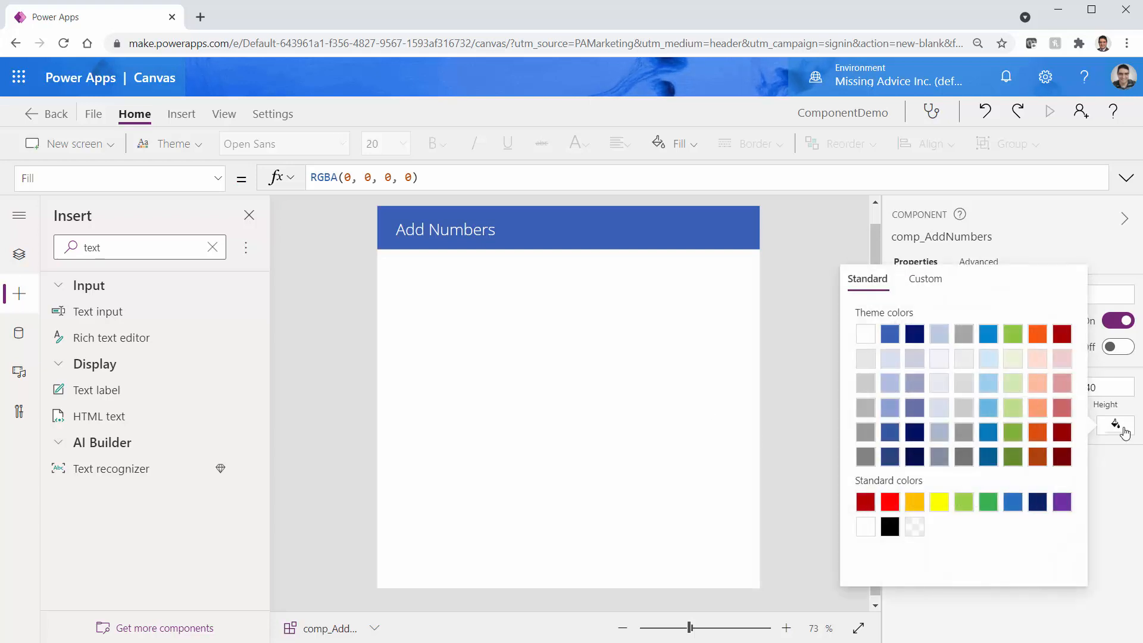
{"action": "left_click", "coordinate": [869, 366]}
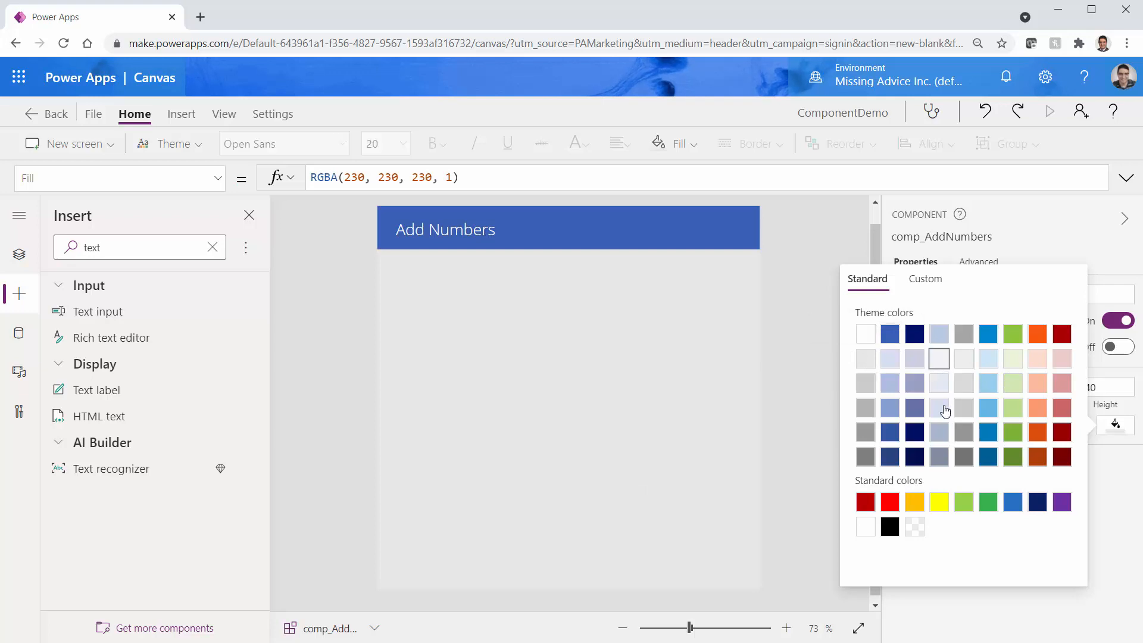
{"action": "left_click", "coordinate": [1014, 360]}
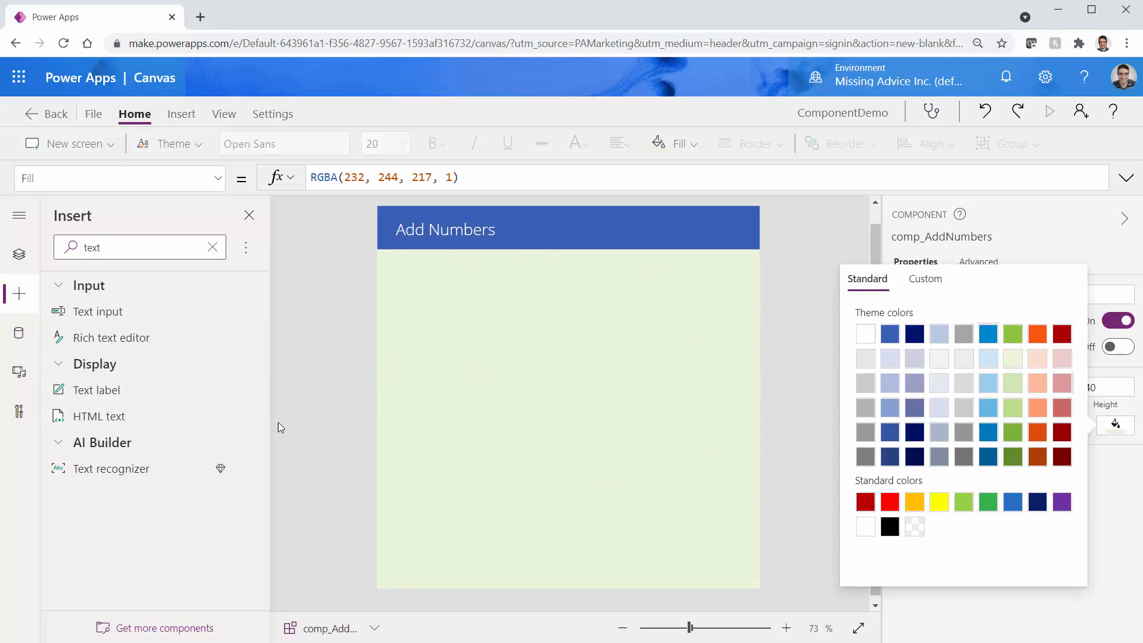
{"action": "left_click", "coordinate": [115, 319]}
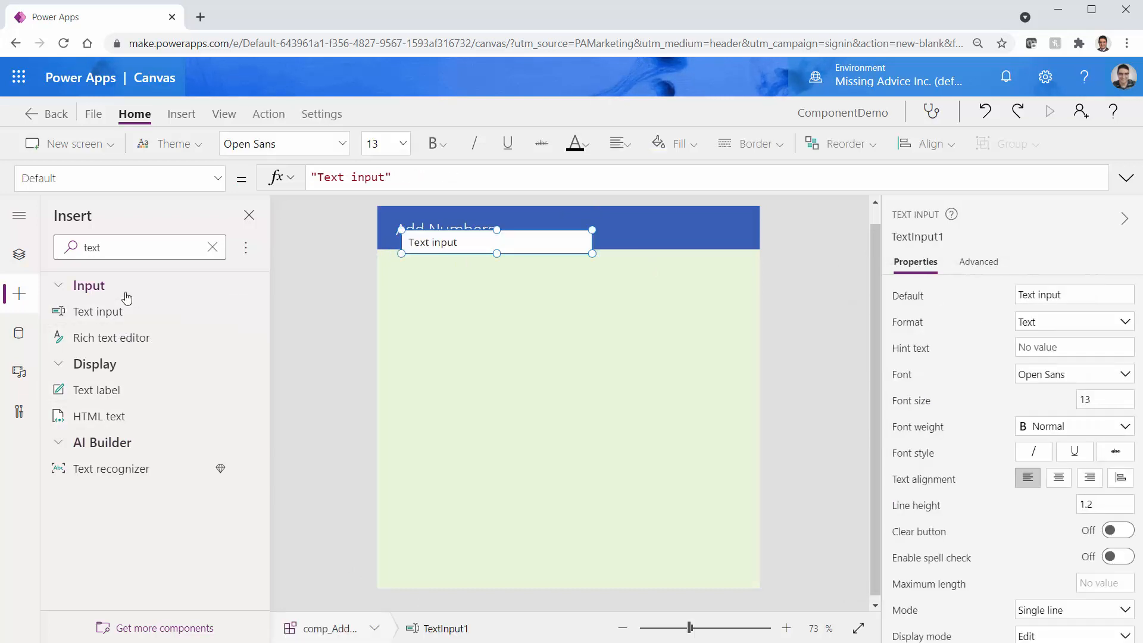
Add a second text input, stack both under the header, and place a Text label below them
{"action": "left_click", "coordinate": [115, 312]}
{"action": "left_click_drag", "start_coordinate": [463, 254], "coordinate": [609, 302]}
{"action": "left_click_drag", "start_coordinate": [487, 257], "coordinate": [499, 283]}
{"action": "left_click_drag", "start_coordinate": [578, 307], "coordinate": [436, 310]}
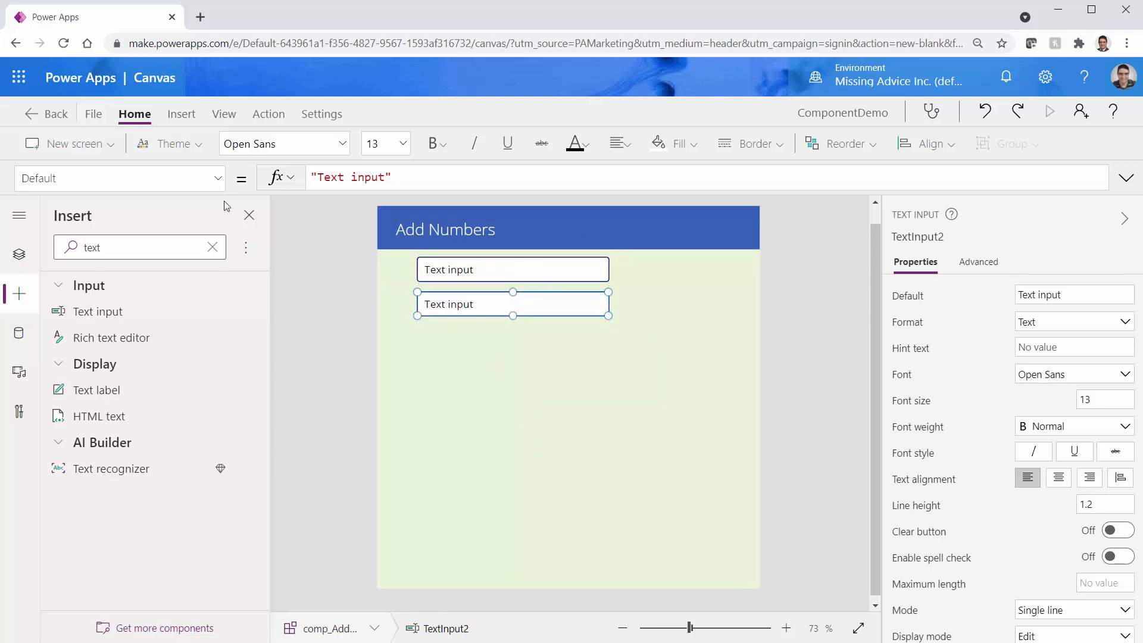
{"action": "left_click", "coordinate": [113, 393]}
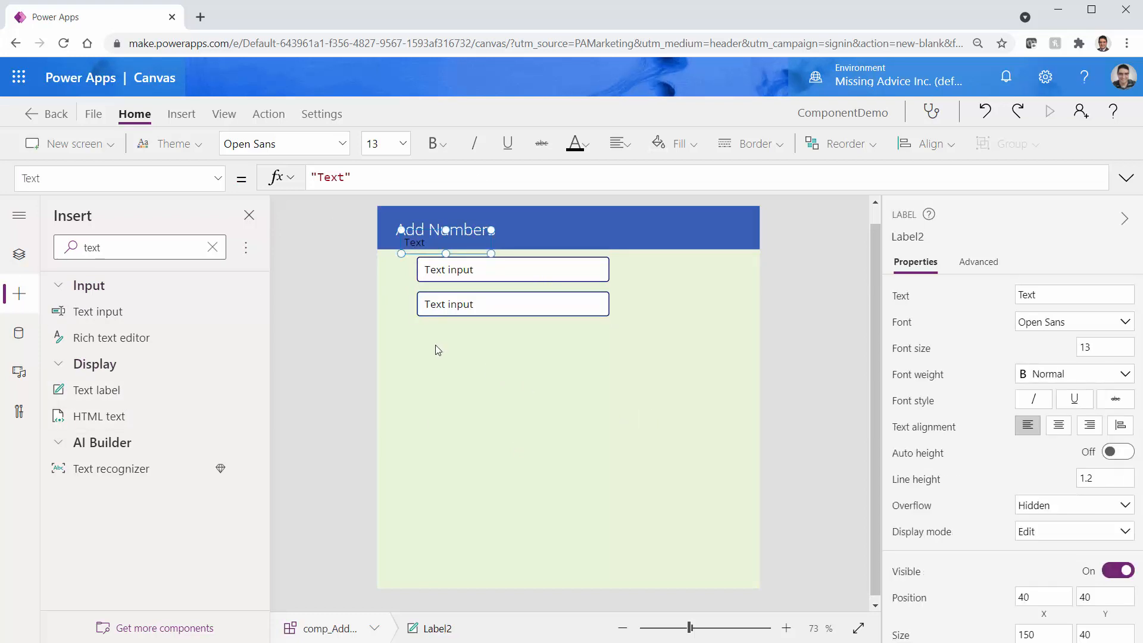
{"action": "left_click_drag", "start_coordinate": [417, 251], "coordinate": [434, 354]}
{"action": "left_click", "coordinate": [461, 274]}
Rename the first text input txt_Num1 and the second txt_Num2
{"action": "left_click", "coordinate": [946, 236]}
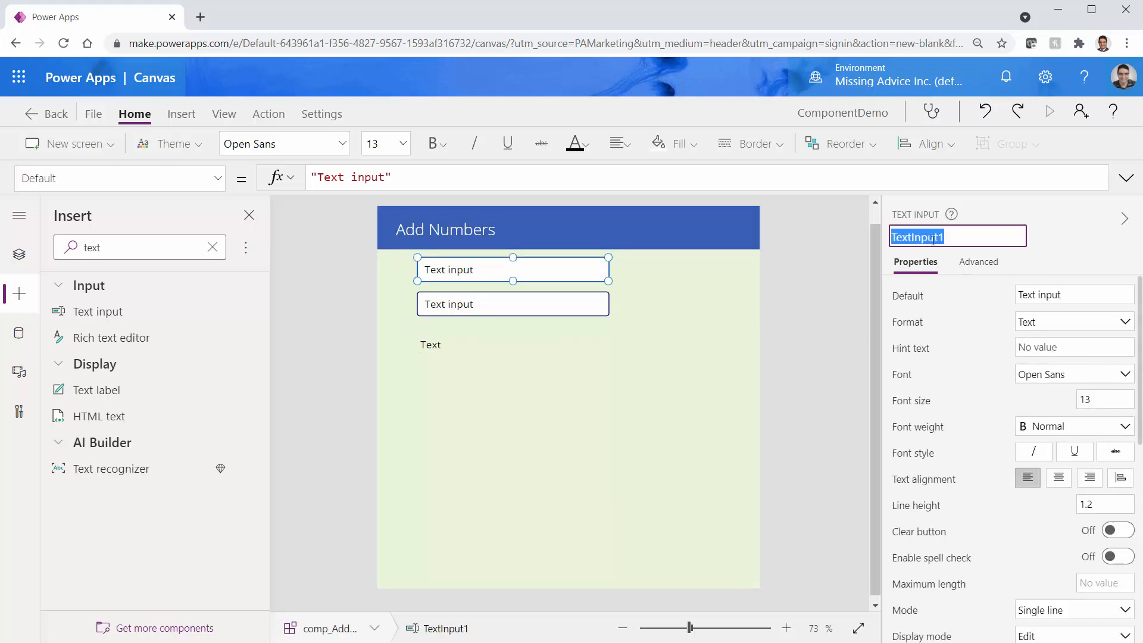
{"action": "type", "text": "txt_Nu"}
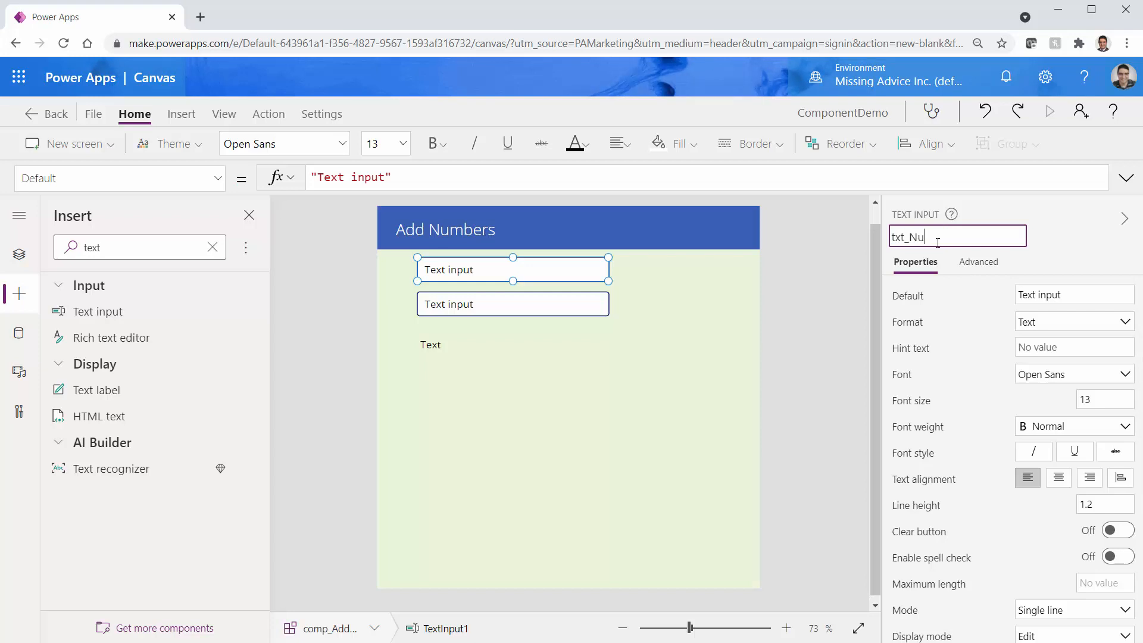
{"action": "type", "text": "m1"}
{"action": "key", "text": "Return"}
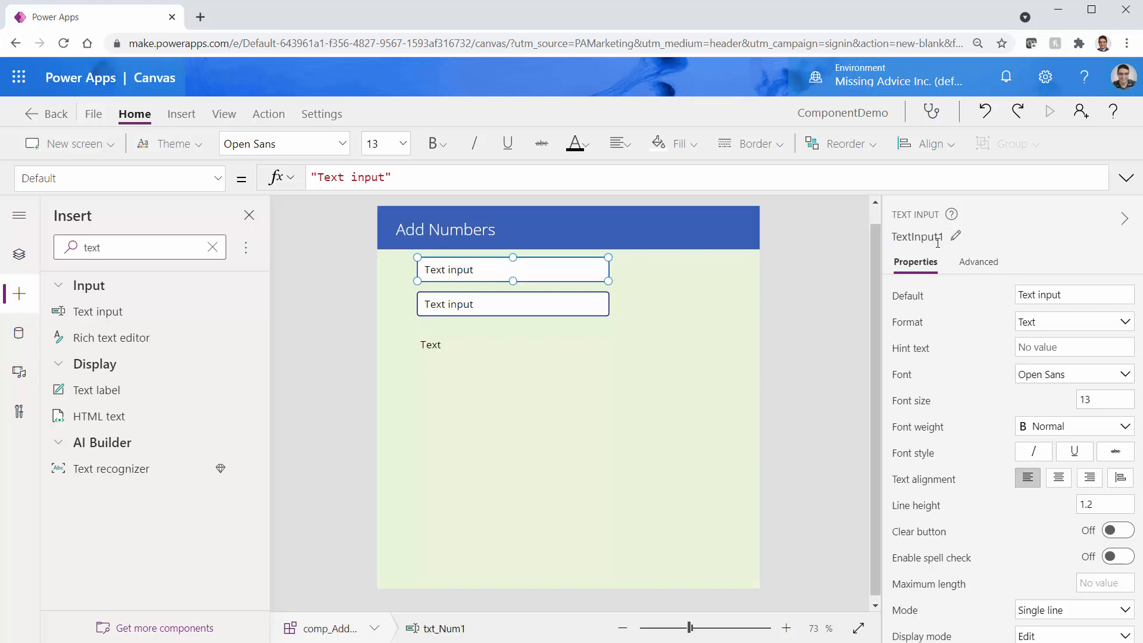
{"action": "left_click", "coordinate": [501, 314]}
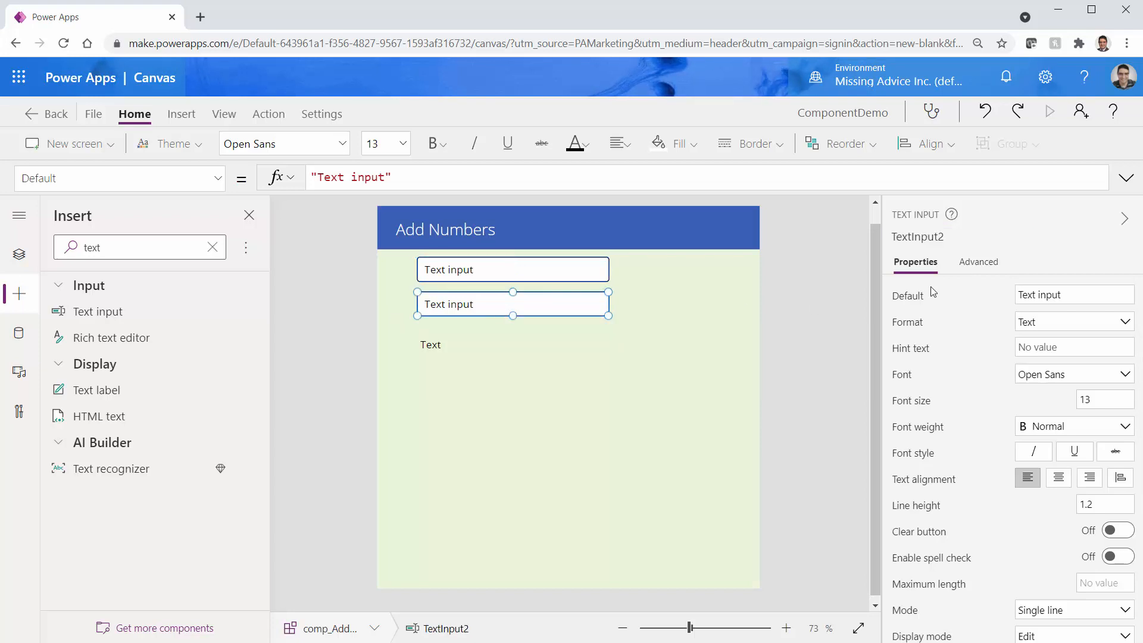
{"action": "left_click", "coordinate": [931, 237]}
{"action": "type", "text": "txt_Num2"}
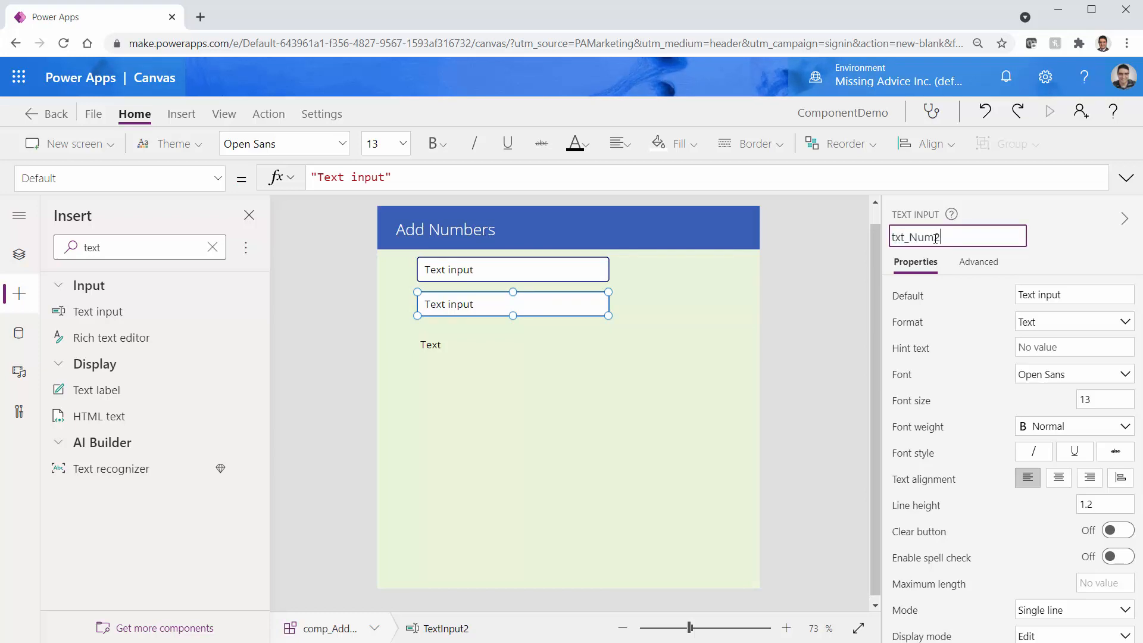
{"action": "key", "text": "Return"}
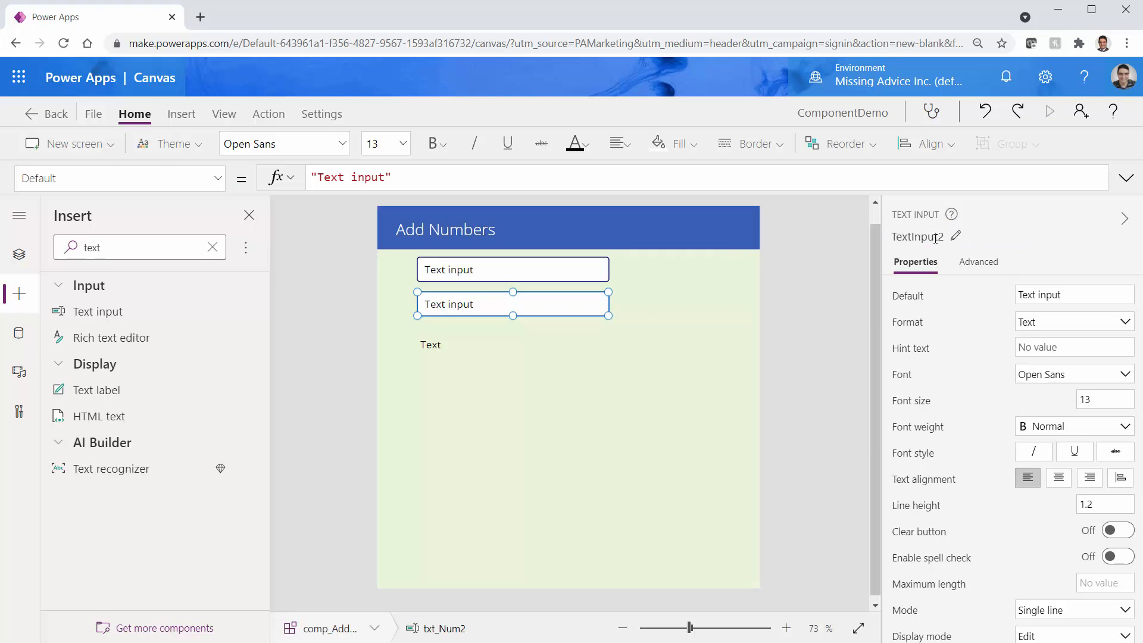
{"action": "left_click", "coordinate": [565, 265]}
{"action": "left_click", "coordinate": [1029, 294]}
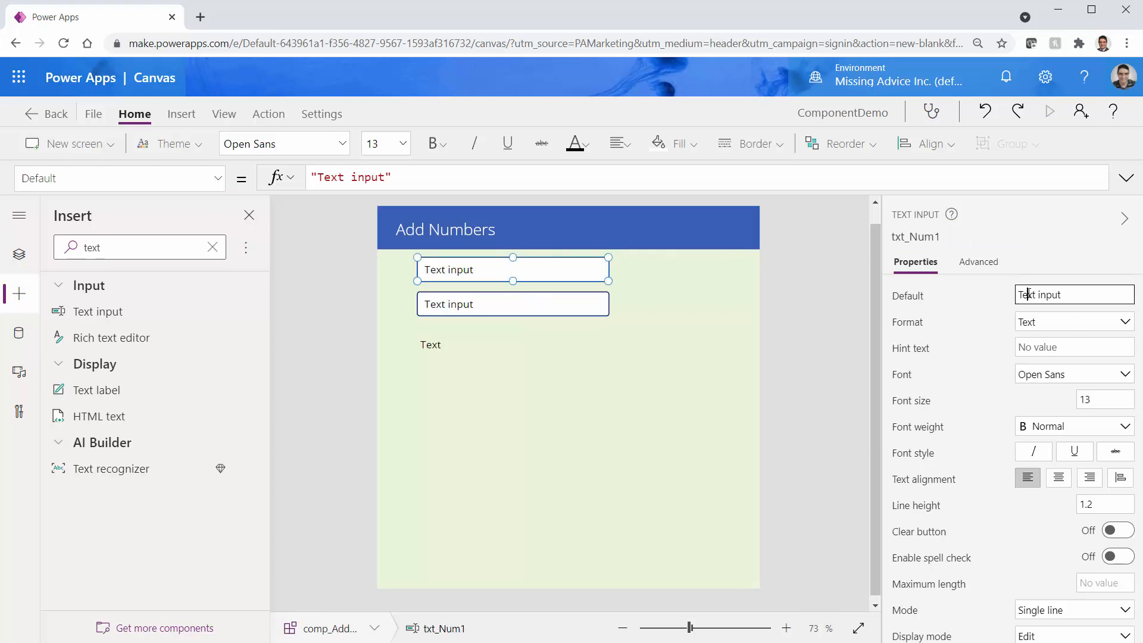
Set Default to 0 and Format to Number for both txt_Num1 and txt_Num2
{"action": "type", "text": "0"}
{"action": "left_click", "coordinate": [1082, 325]}
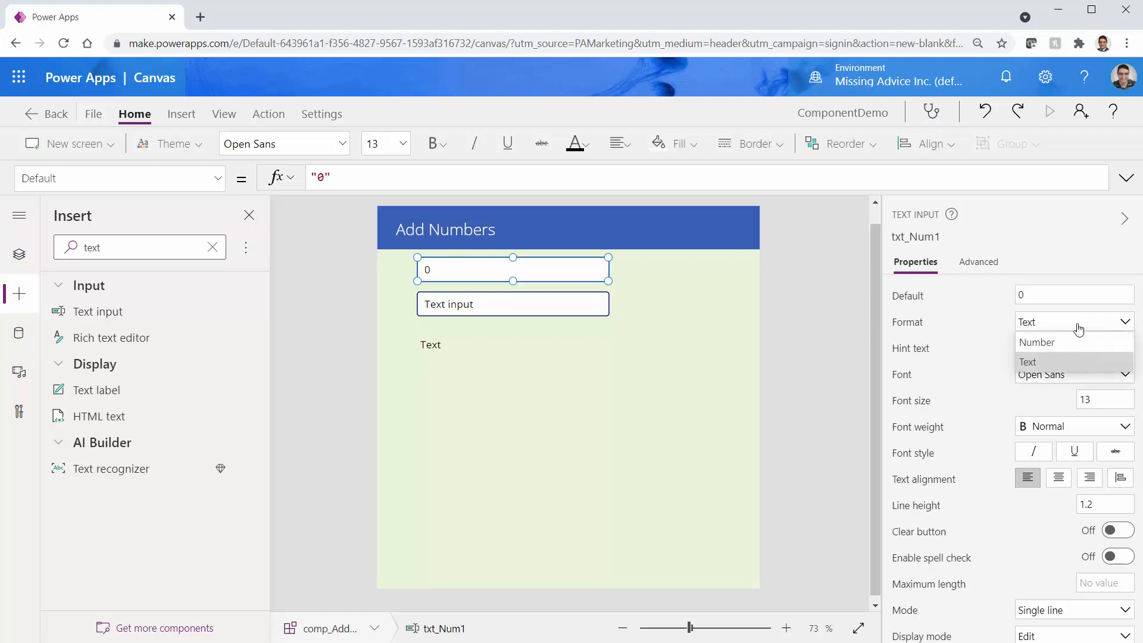
{"action": "left_click", "coordinate": [1066, 342]}
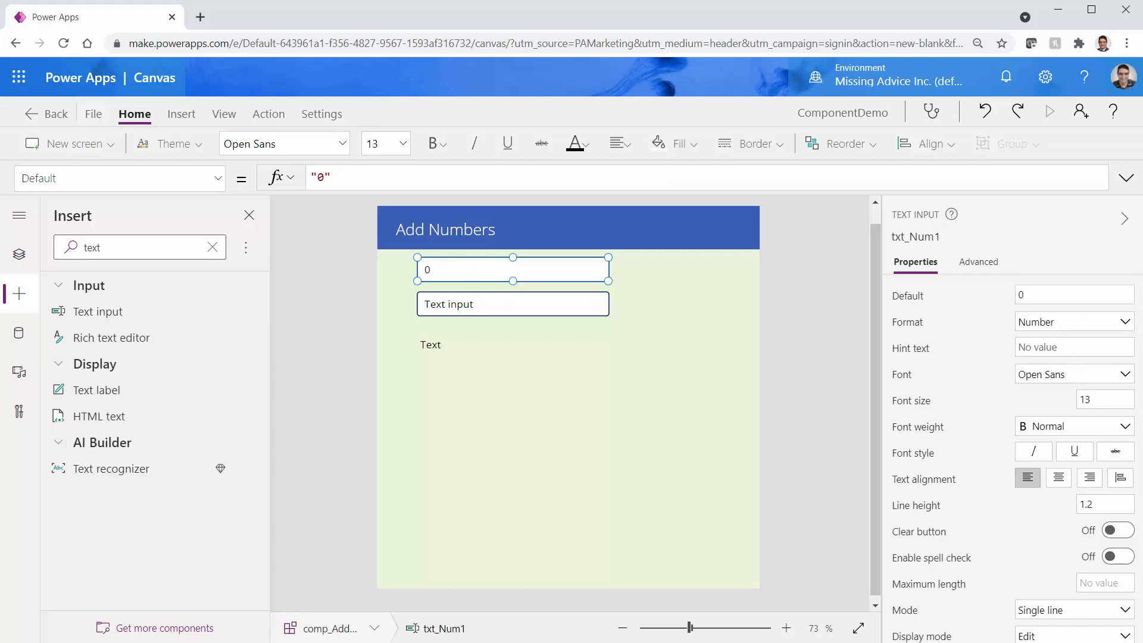
{"action": "left_click", "coordinate": [482, 313]}
{"action": "left_click", "coordinate": [1023, 291]}
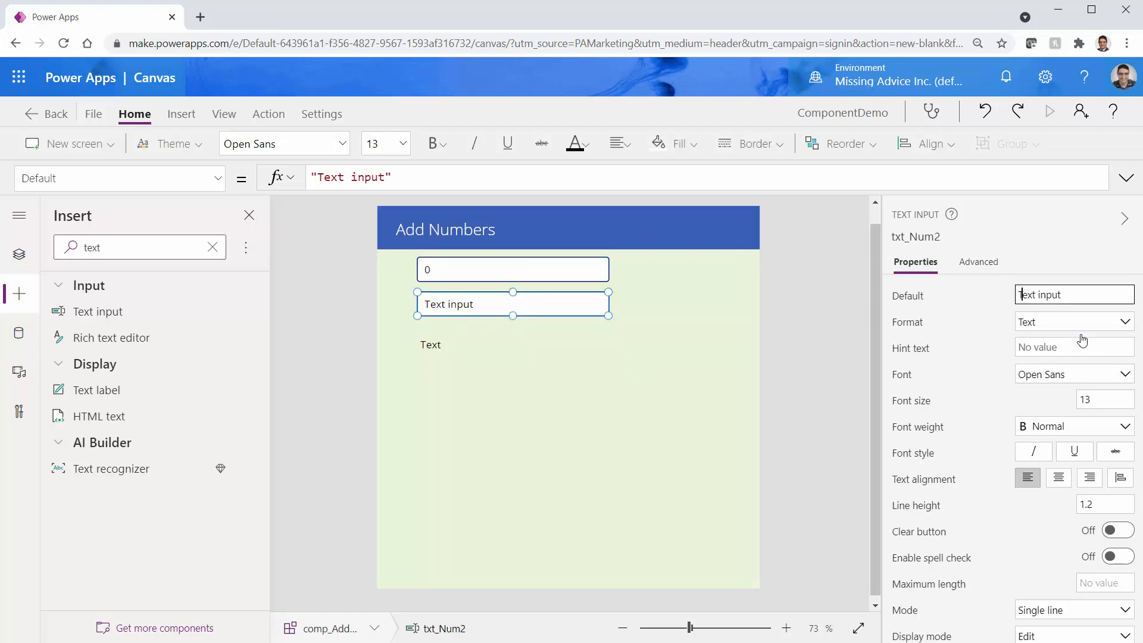
{"action": "type", "text": "0"}
{"action": "left_click", "coordinate": [1038, 323]}
{"action": "left_click", "coordinate": [1035, 343]}
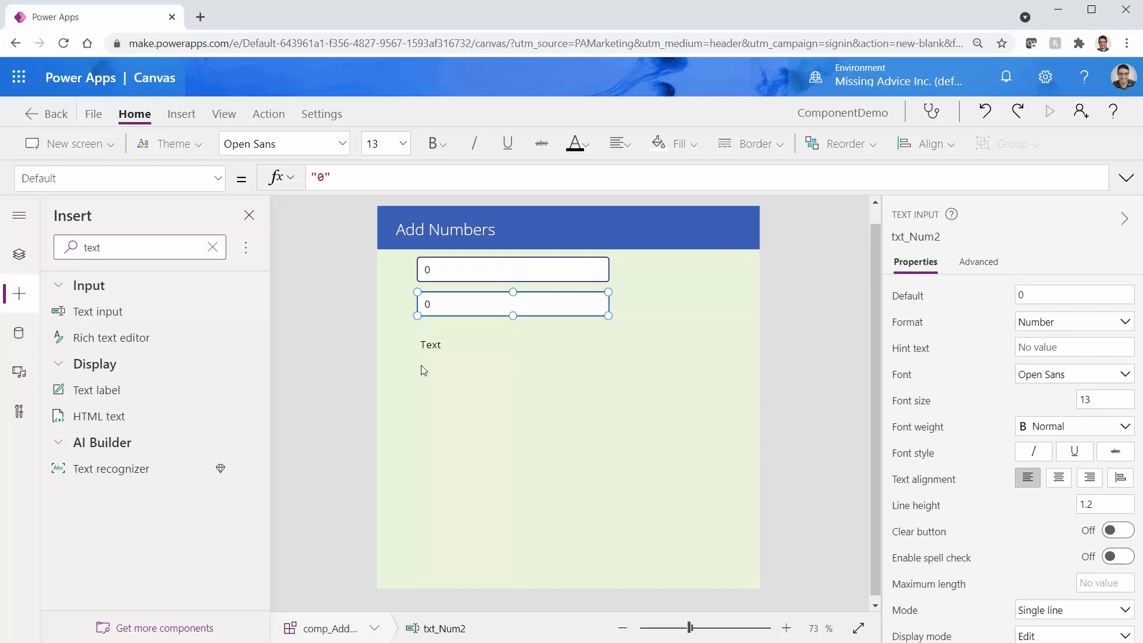
{"action": "left_click", "coordinate": [441, 347]}
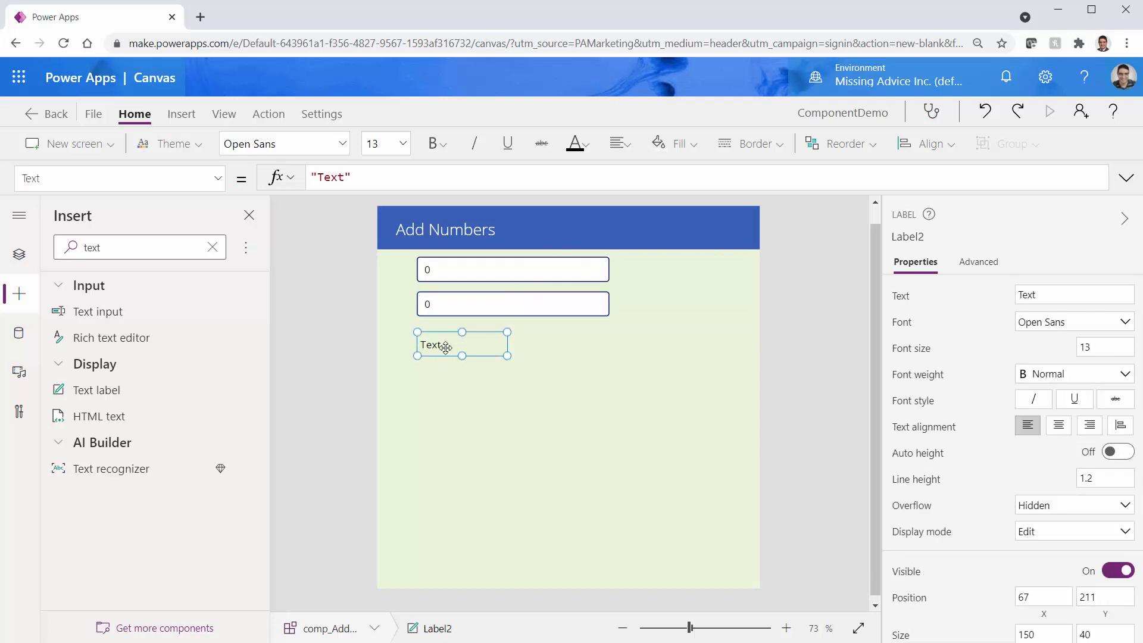
Rename the label below the inputs to lbl_Result
{"action": "left_click", "coordinate": [909, 236]}
{"action": "key", "text": "BackSpace"}
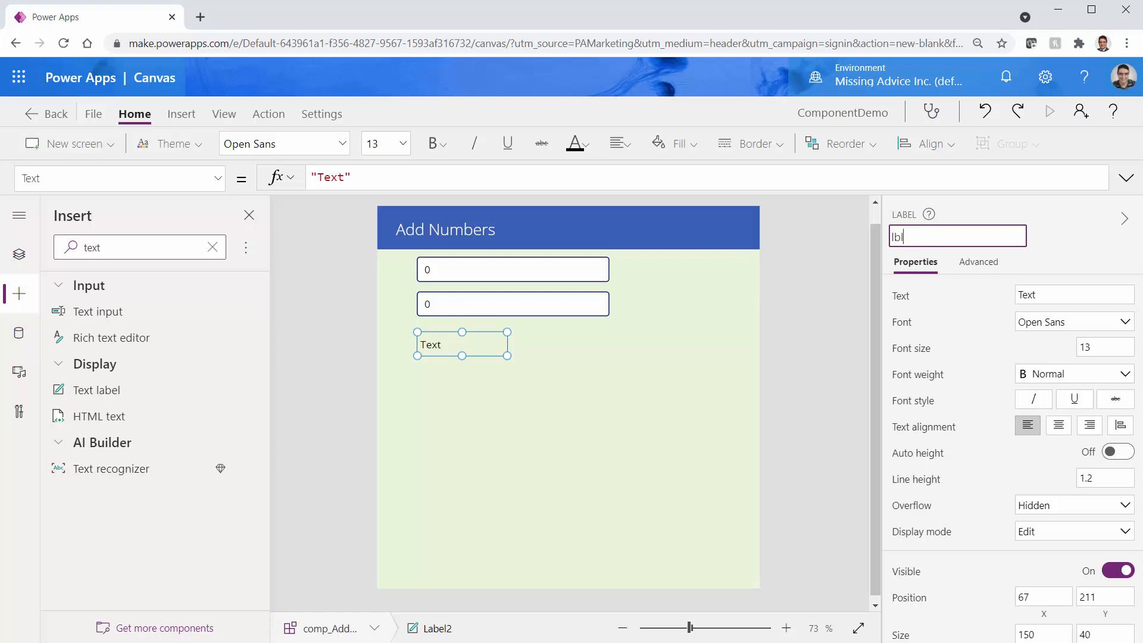
{"action": "type", "text": "sult"}
{"action": "key", "text": "Return"}
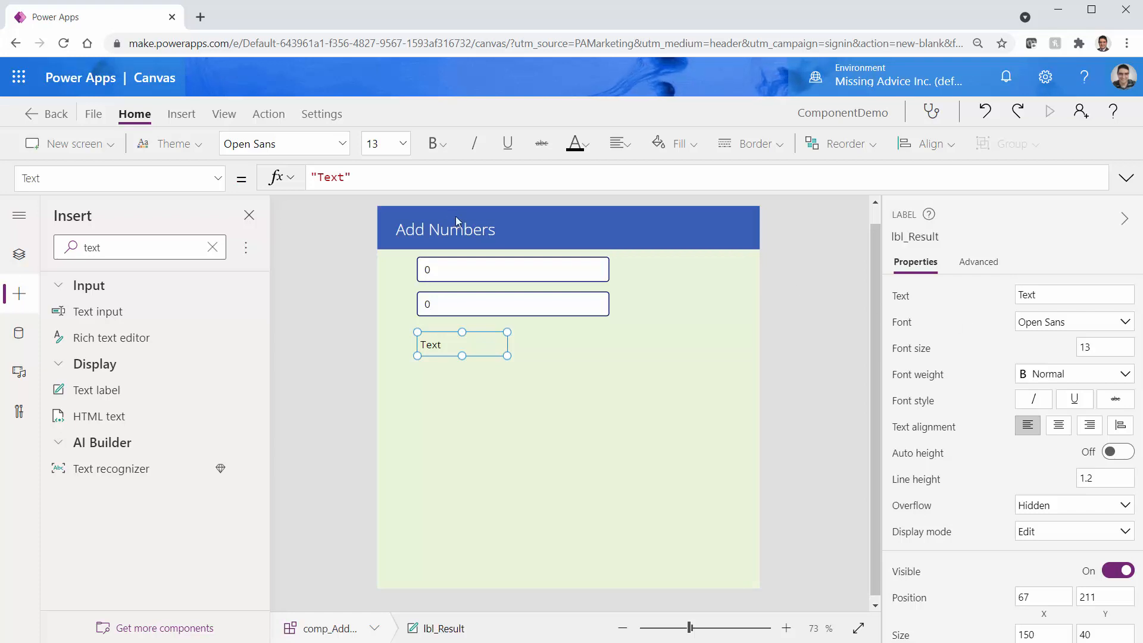
Set lbl_Result's Text formula to txt_Num1.Text + txt_Num2.Text
{"action": "left_click", "coordinate": [359, 179]}
{"action": "key", "text": "ctrl+a"}
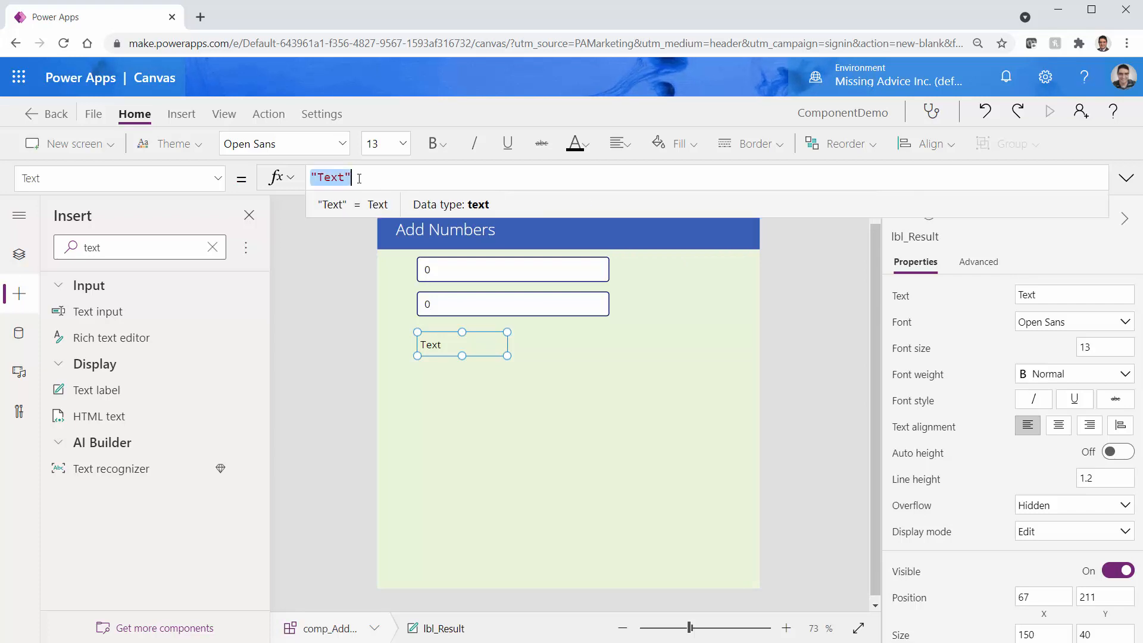
{"action": "type", "text": "tx"}
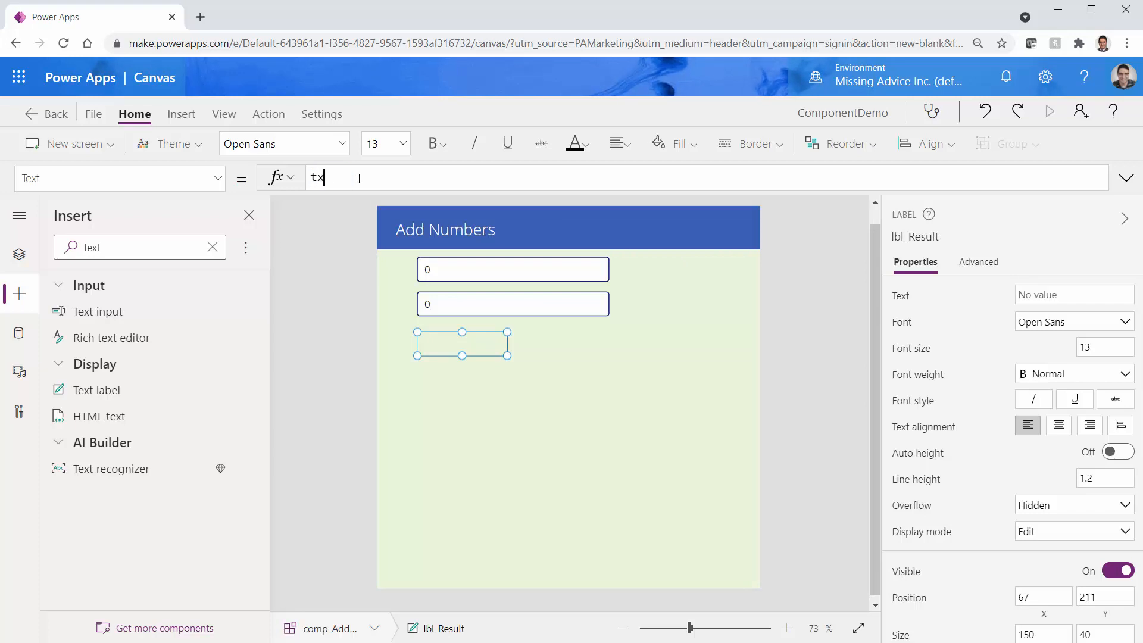
{"action": "type", "text": "t_Num1"}
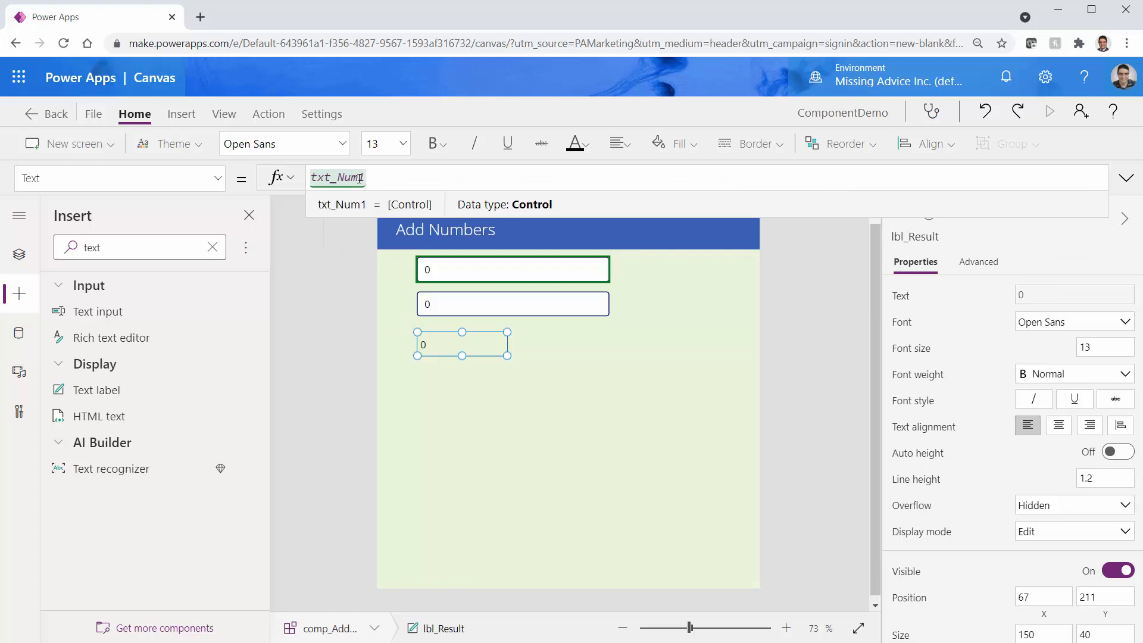
{"action": "type", "text": ".Text"}
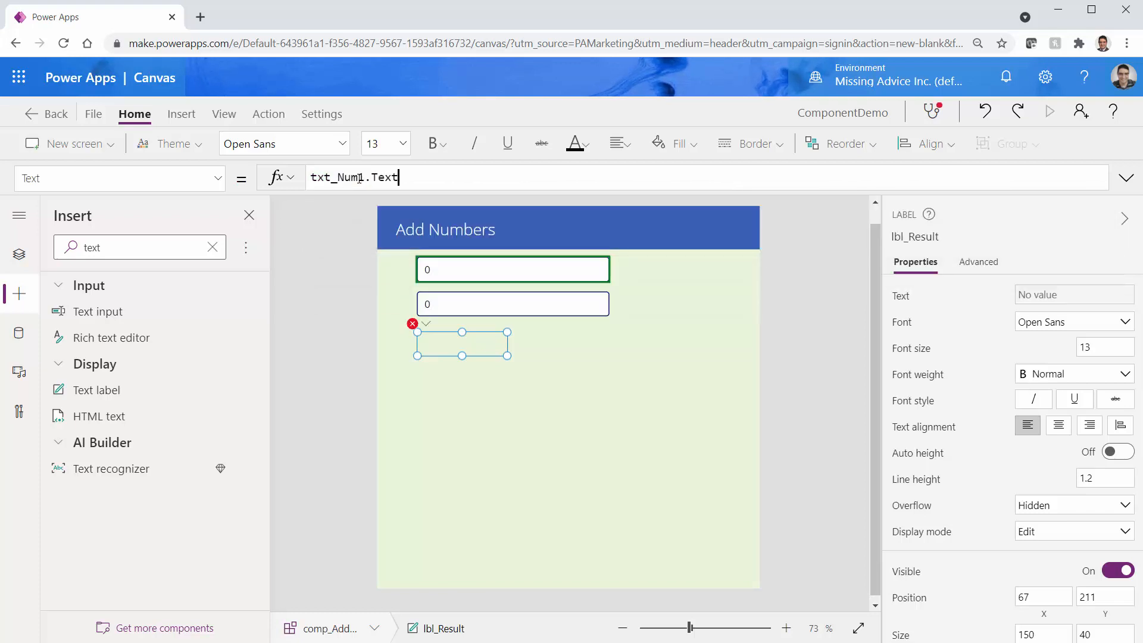
{"action": "type", "text": " + tx"}
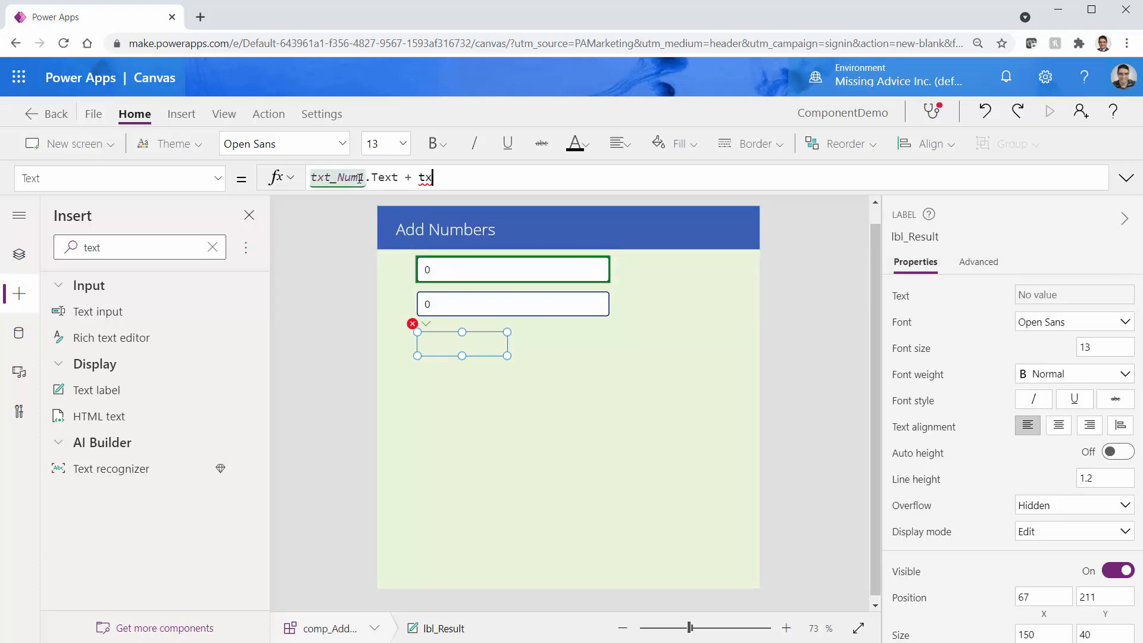
{"action": "type", "text": "t_Num2"}
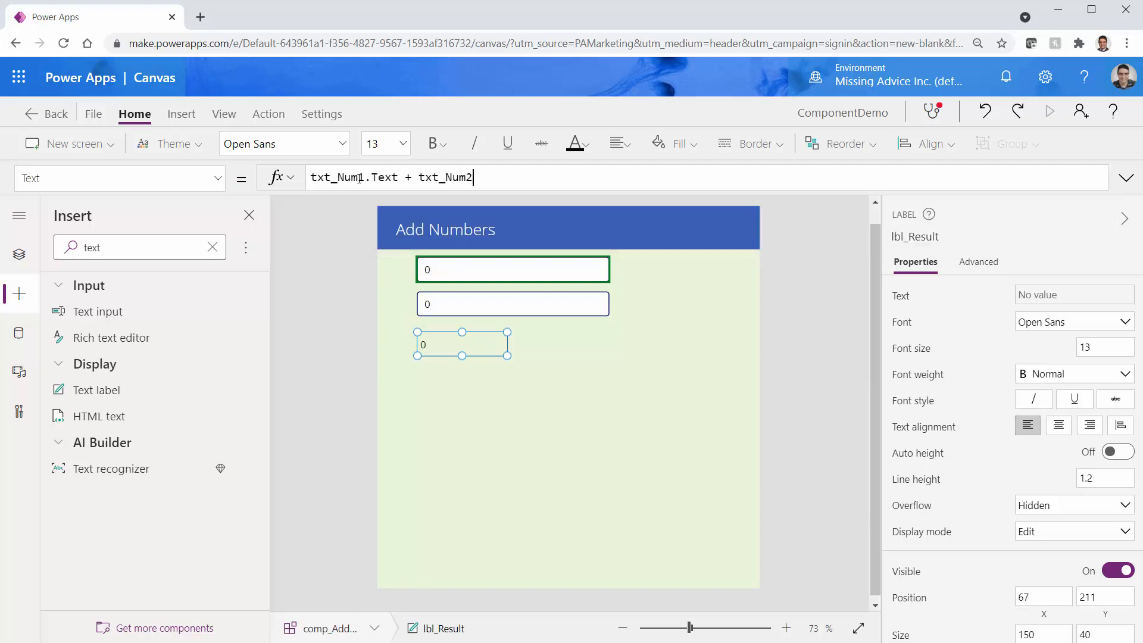
{"action": "type", "text": ".Text"}
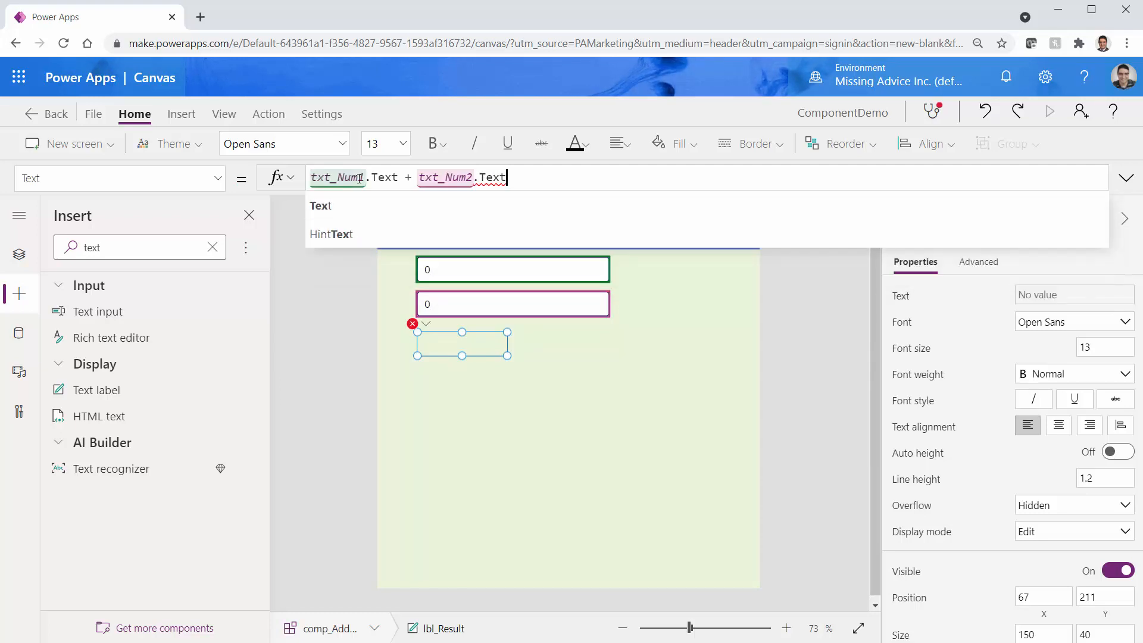
{"action": "key", "text": "shift+Return"}
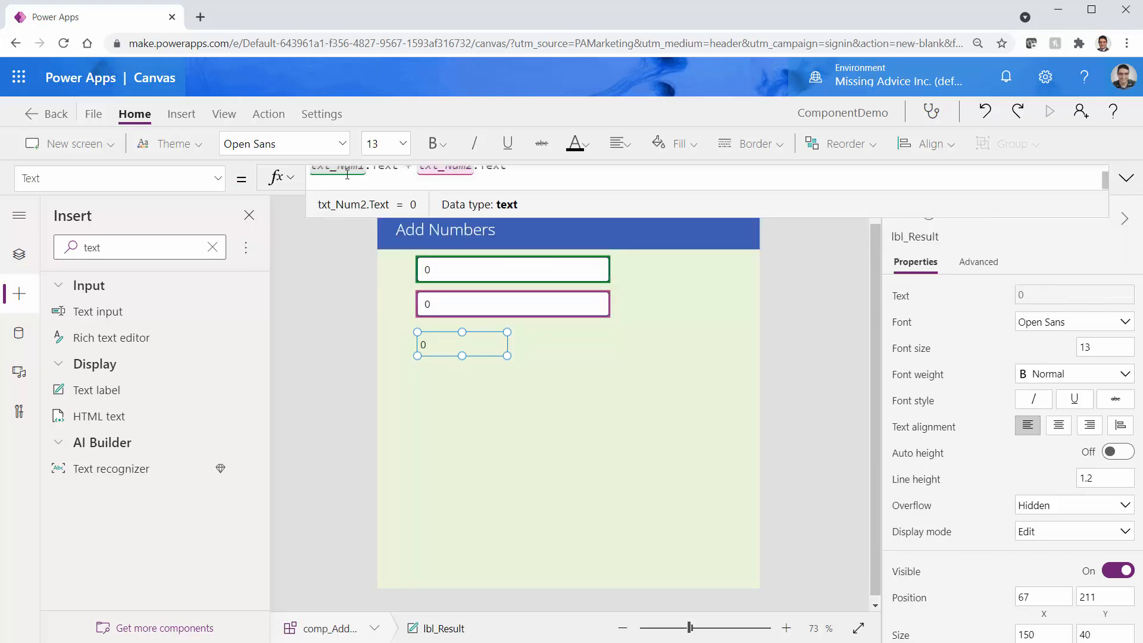
{"action": "left_click", "coordinate": [654, 551]}
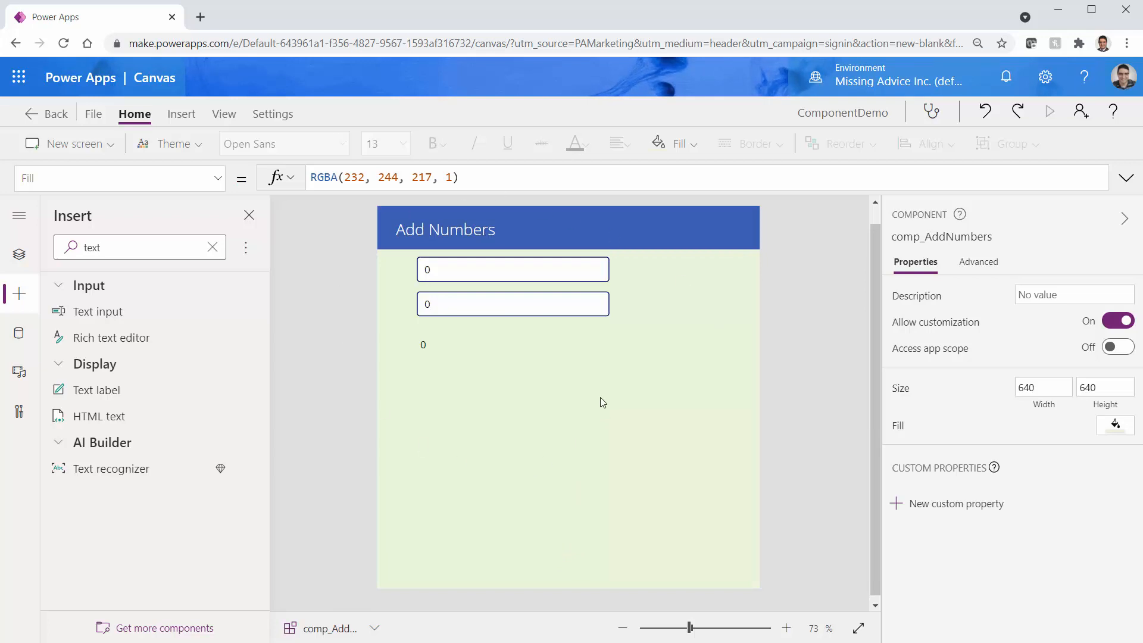
Save ComponentDemo to the cloud with Ctrl+S and return to the component editor
{"action": "key", "text": "ctrl+s"}
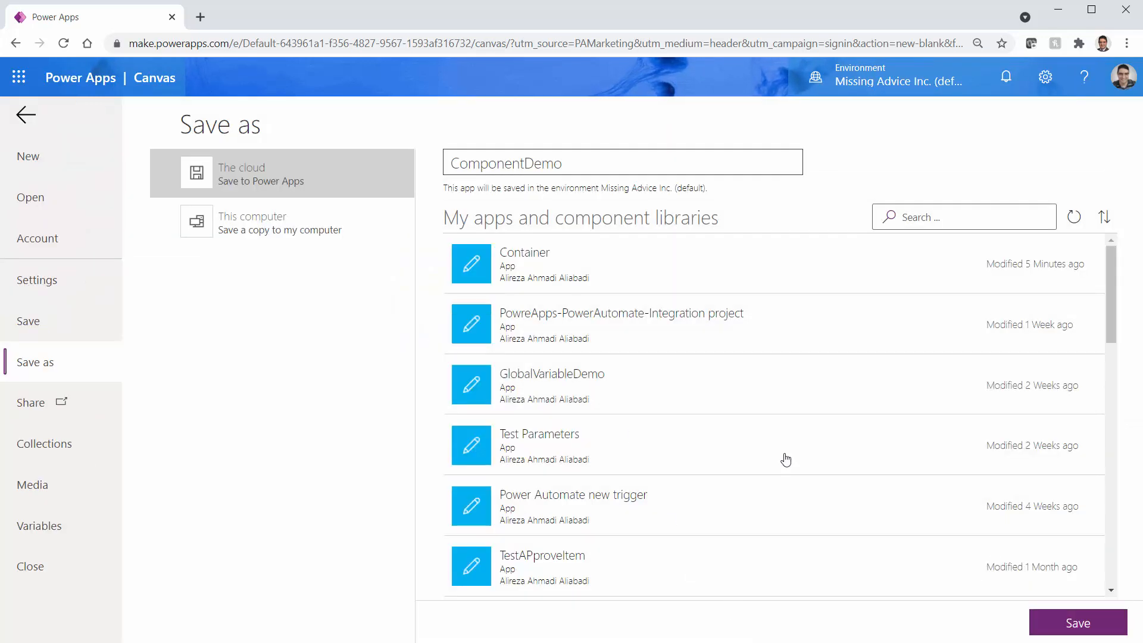
{"action": "left_click", "coordinate": [1074, 626]}
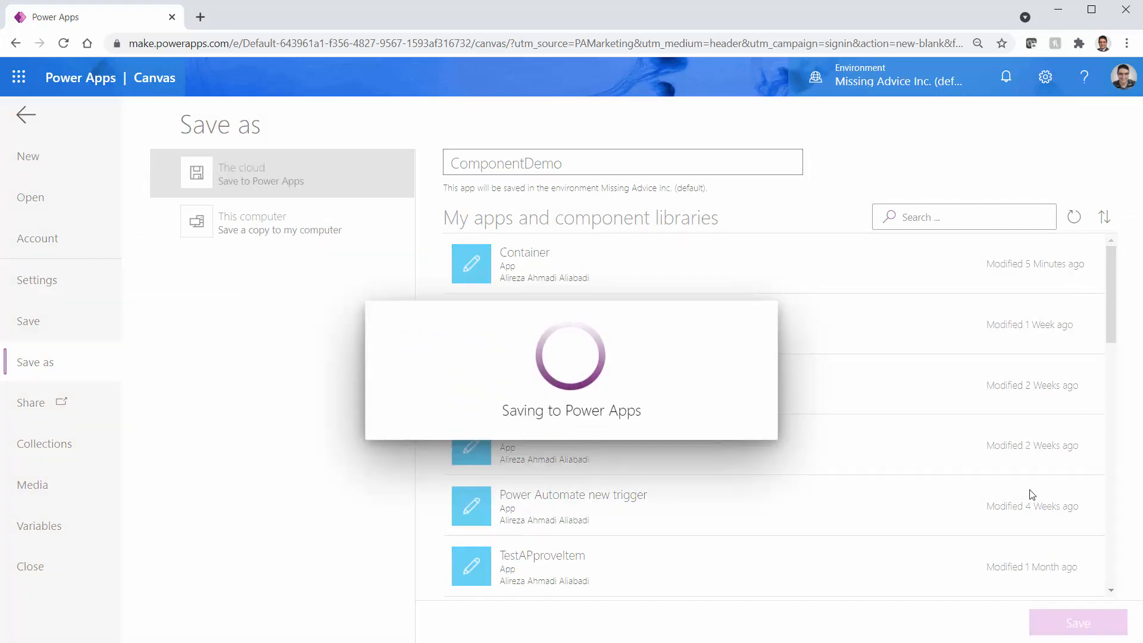
{"action": "left_click", "coordinate": [24, 122]}
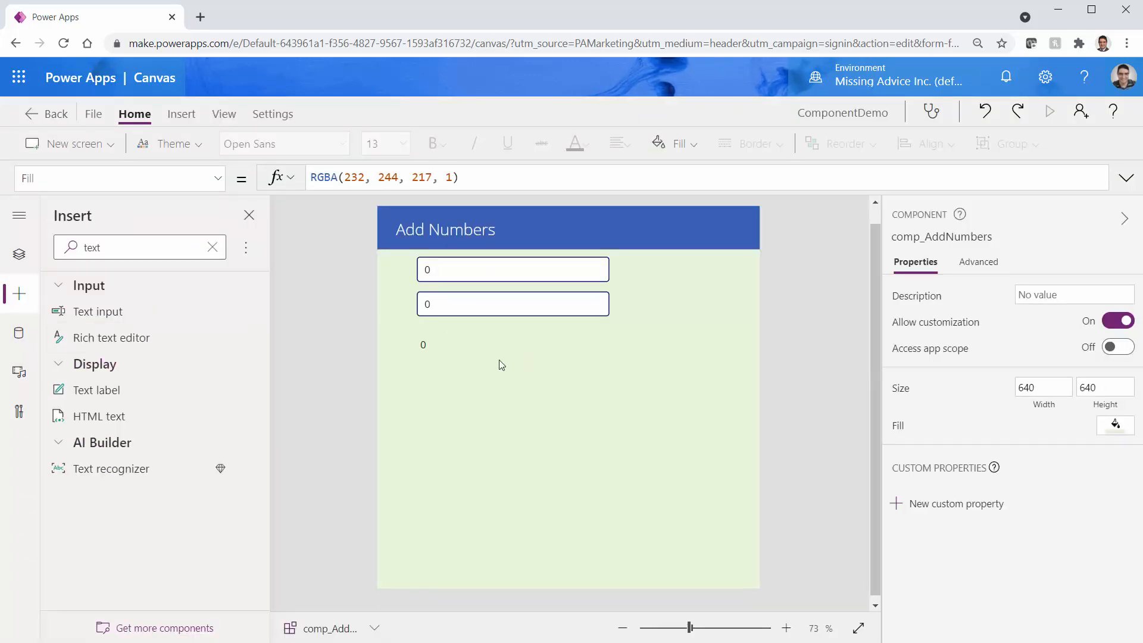
On Screen1, drag a comp_AddNumbers instance from the Insert pane's Custom category onto the canvas
{"action": "left_click", "coordinate": [19, 254]}
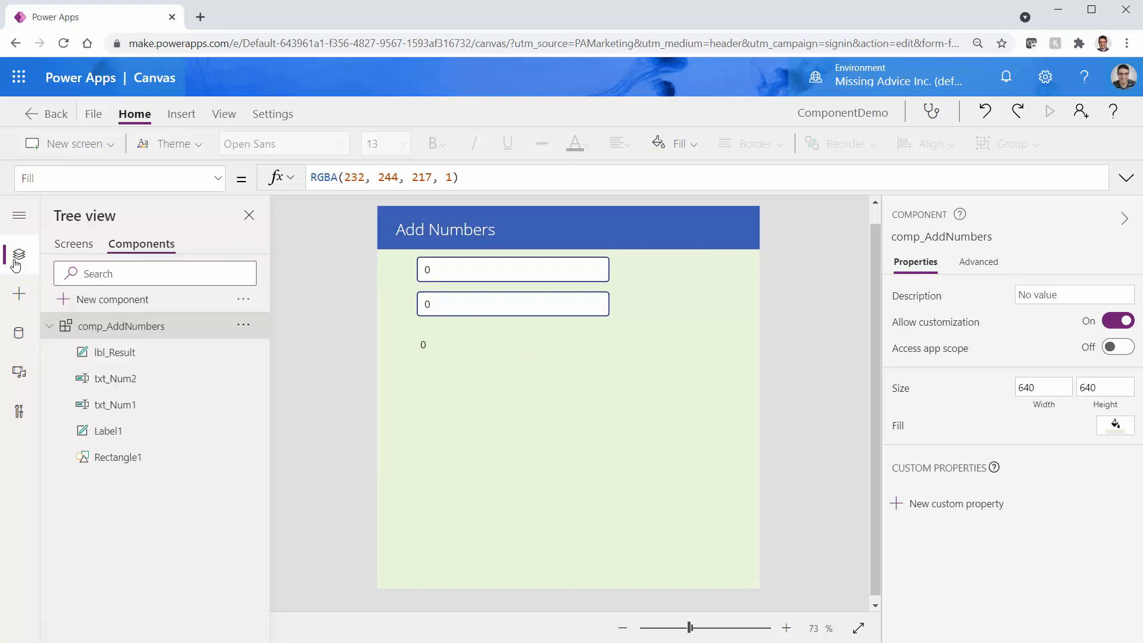
{"action": "left_click", "coordinate": [72, 249]}
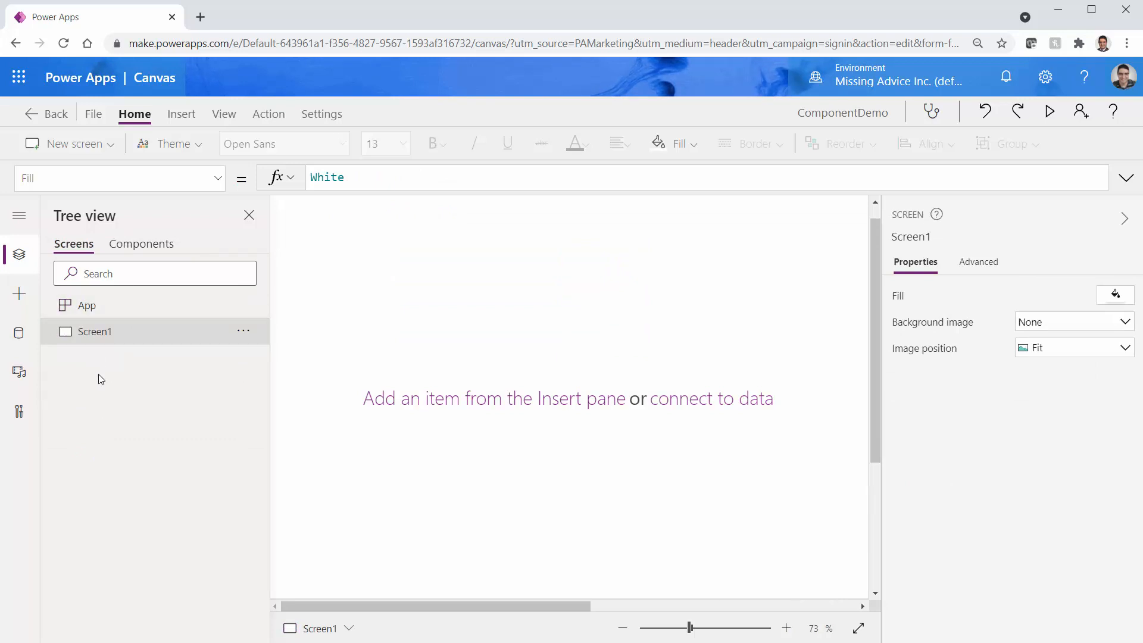
{"action": "left_click", "coordinate": [20, 295]}
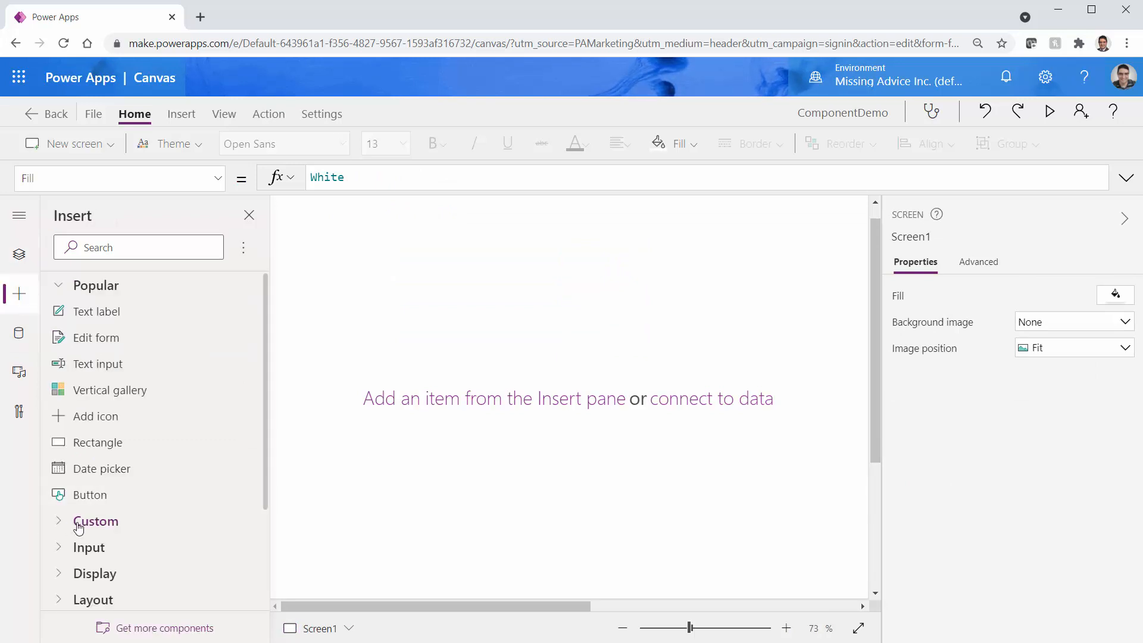
{"action": "left_click", "coordinate": [60, 521]}
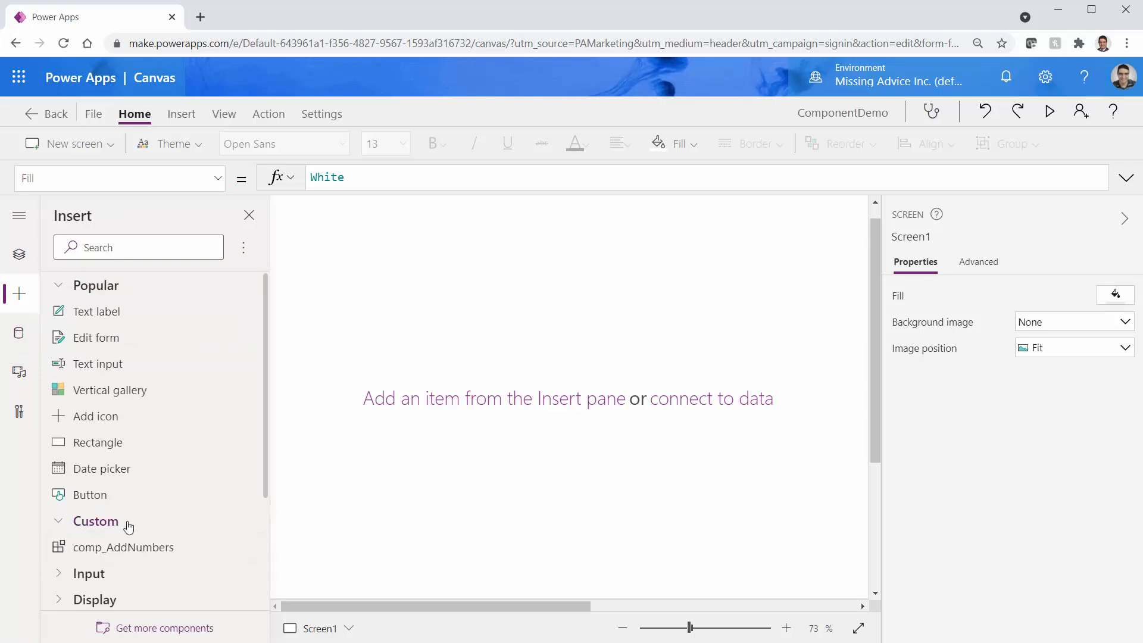
{"action": "scroll", "coordinate": [121, 528], "scroll_direction": "down", "scroll_amount": 3}
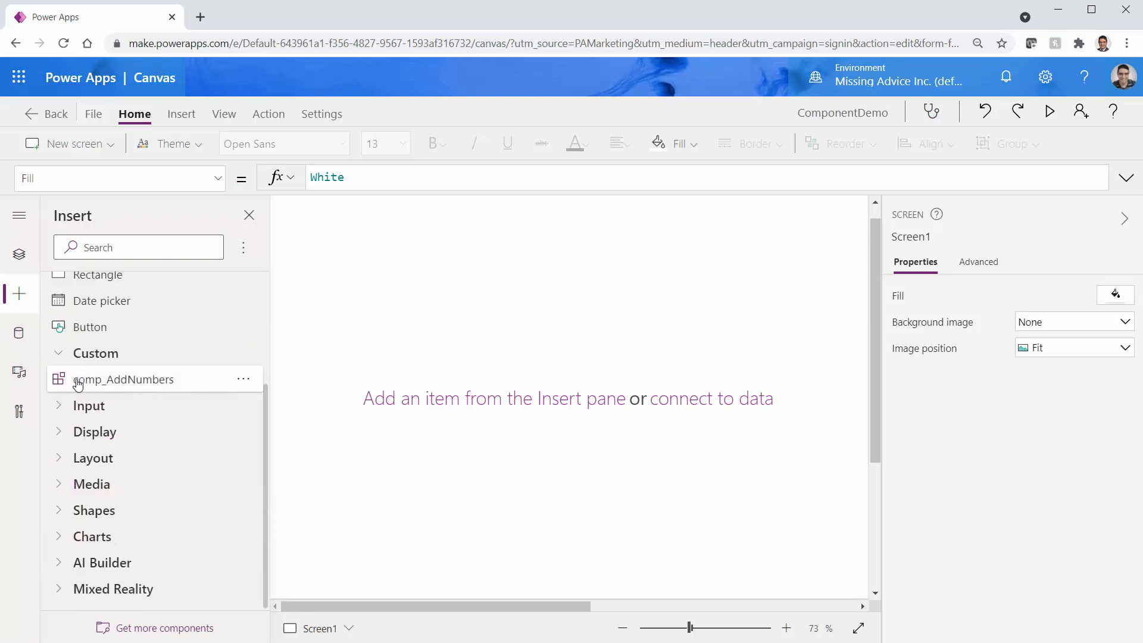
{"action": "left_click_drag", "start_coordinate": [78, 384], "coordinate": [421, 322]}
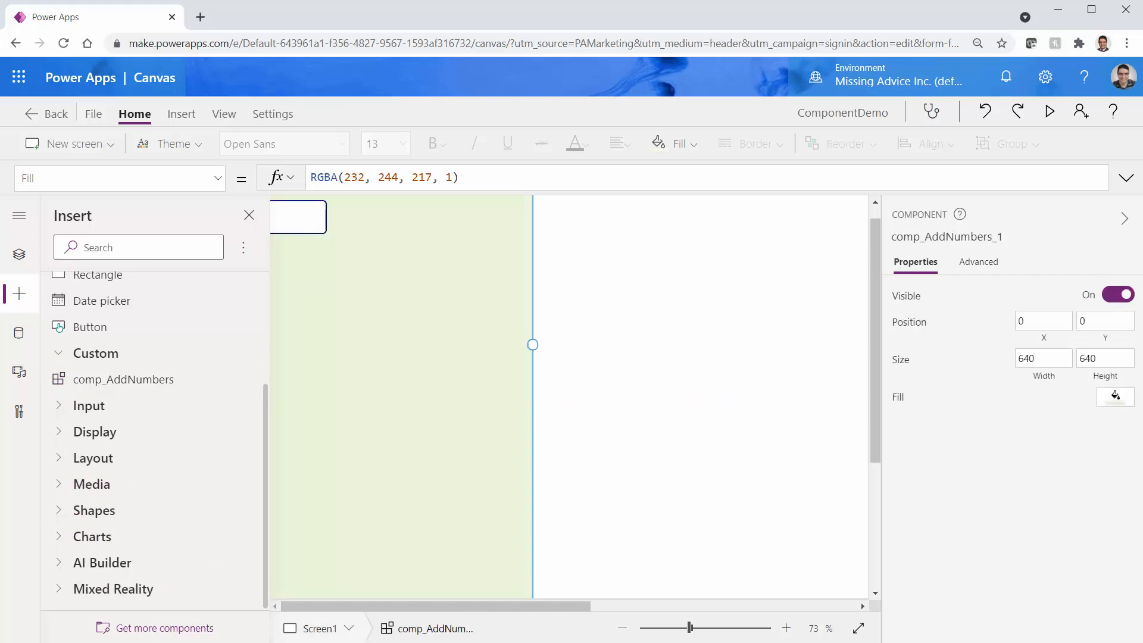
Zoom the canvas out, then shrink and reposition the first Add Numbers component
{"action": "left_click", "coordinate": [622, 629]}
{"action": "left_click", "coordinate": [622, 629]}
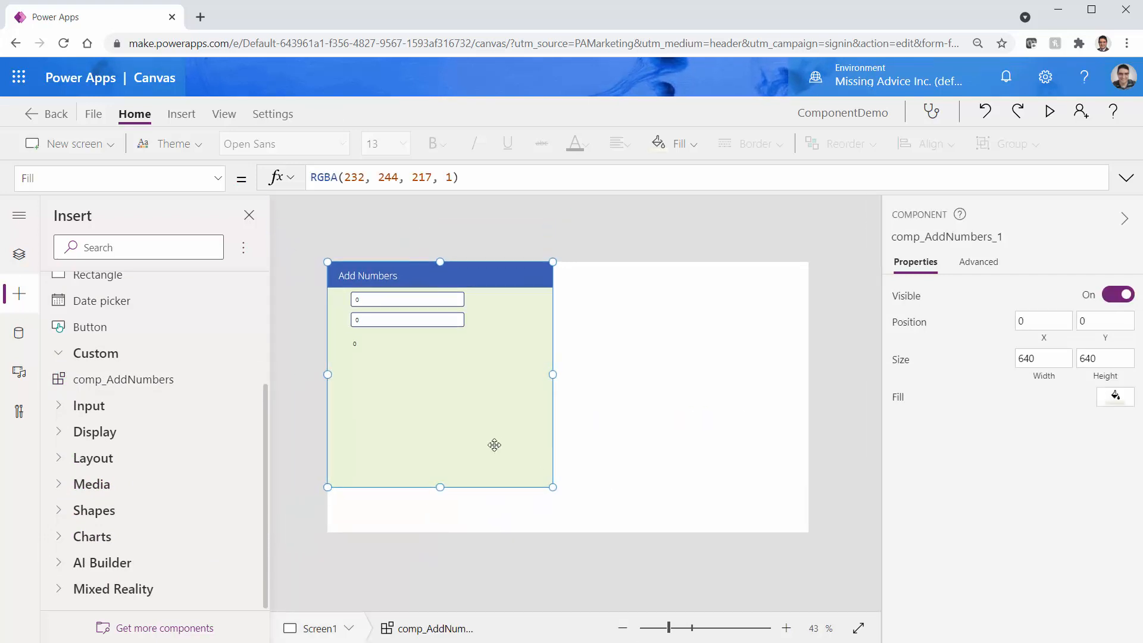
{"action": "left_click_drag", "start_coordinate": [553, 487], "coordinate": [547, 413]}
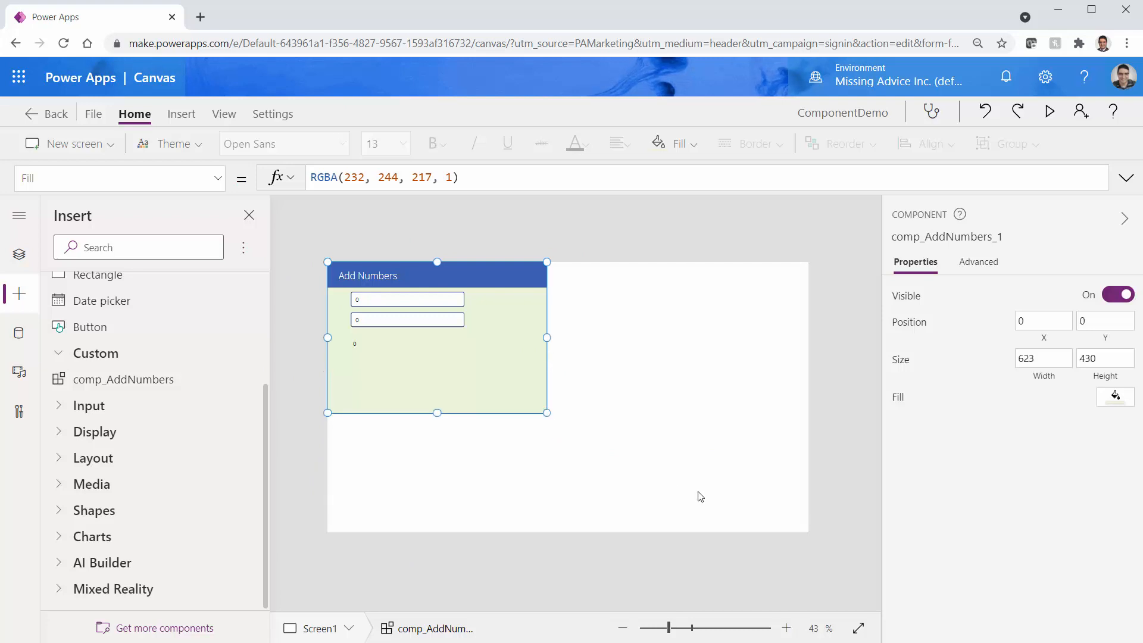
{"action": "left_click", "coordinate": [645, 453]}
{"action": "mouse_move", "coordinate": [476, 398]}
{"action": "left_mouse_down"}
{"action": "mouse_move", "coordinate": [484, 433]}
{"action": "mouse_move", "coordinate": [527, 431]}
{"action": "mouse_move", "coordinate": [460, 396]}
{"action": "left_mouse_up"}
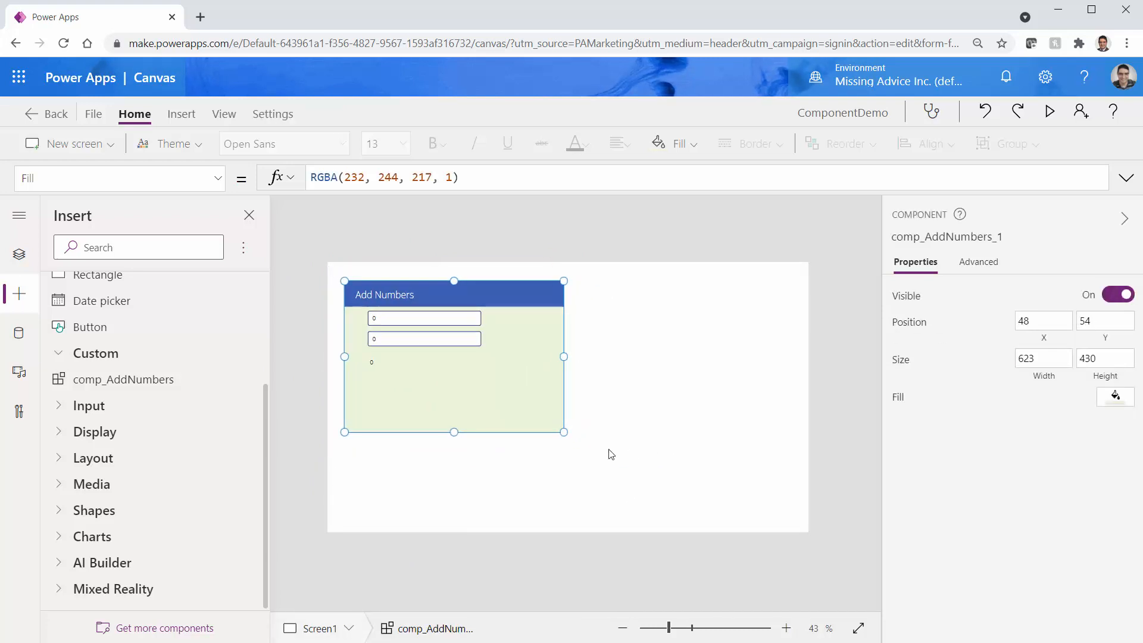
{"action": "left_click_drag", "start_coordinate": [564, 433], "coordinate": [501, 430]}
{"action": "left_click_drag", "start_coordinate": [456, 397], "coordinate": [456, 458]}
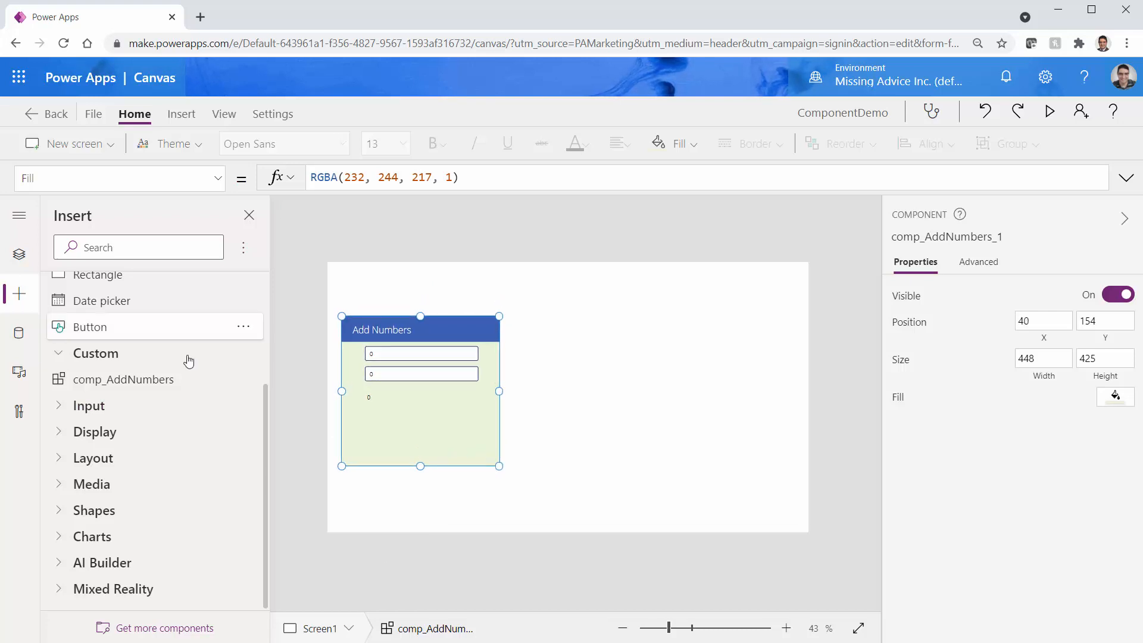
Insert a second Add Numbers component, size it to match, place it right of the first, and save
{"action": "left_click", "coordinate": [126, 385]}
{"action": "left_click_drag", "start_coordinate": [446, 429], "coordinate": [616, 486]}
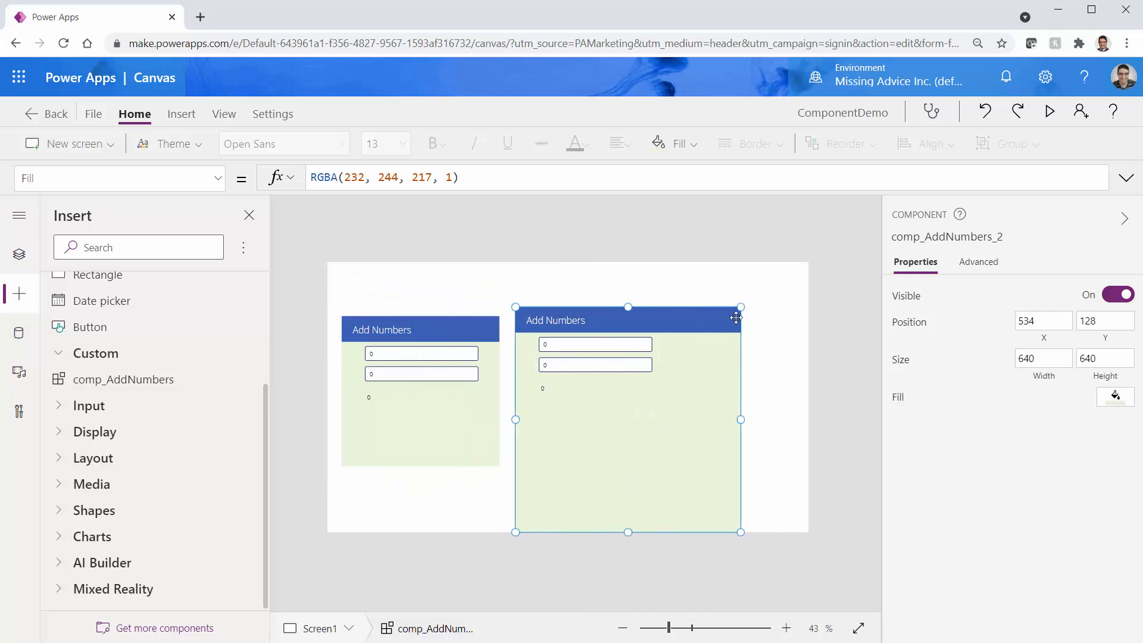
{"action": "left_click_drag", "start_coordinate": [736, 307], "coordinate": [696, 316]}
{"action": "left_click", "coordinate": [574, 506]}
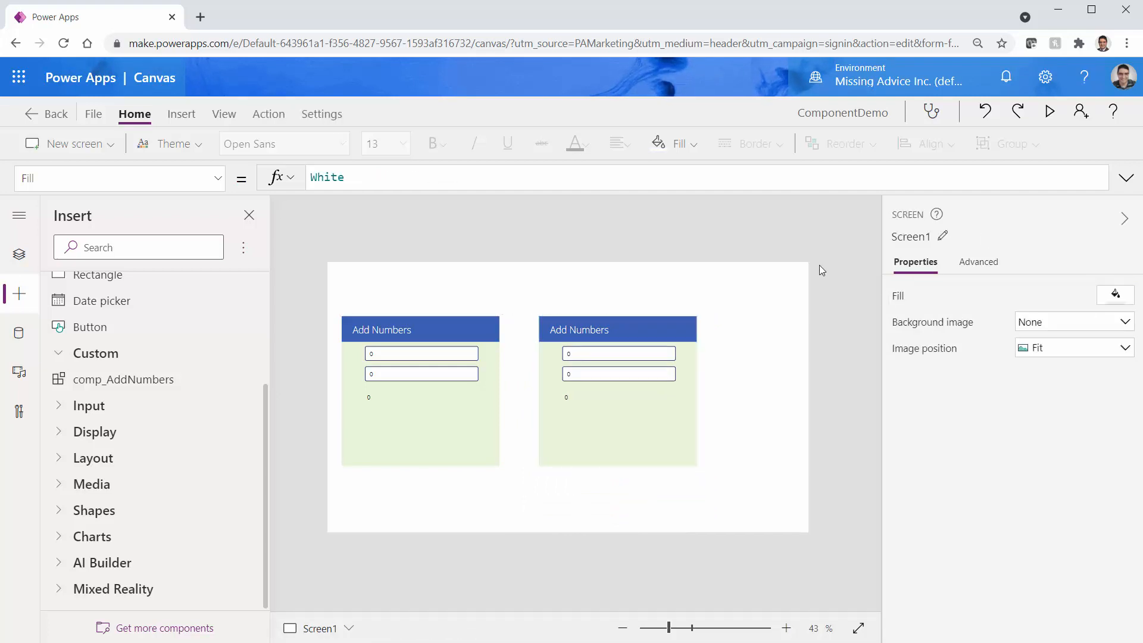
{"action": "key", "text": "ctrl+s"}
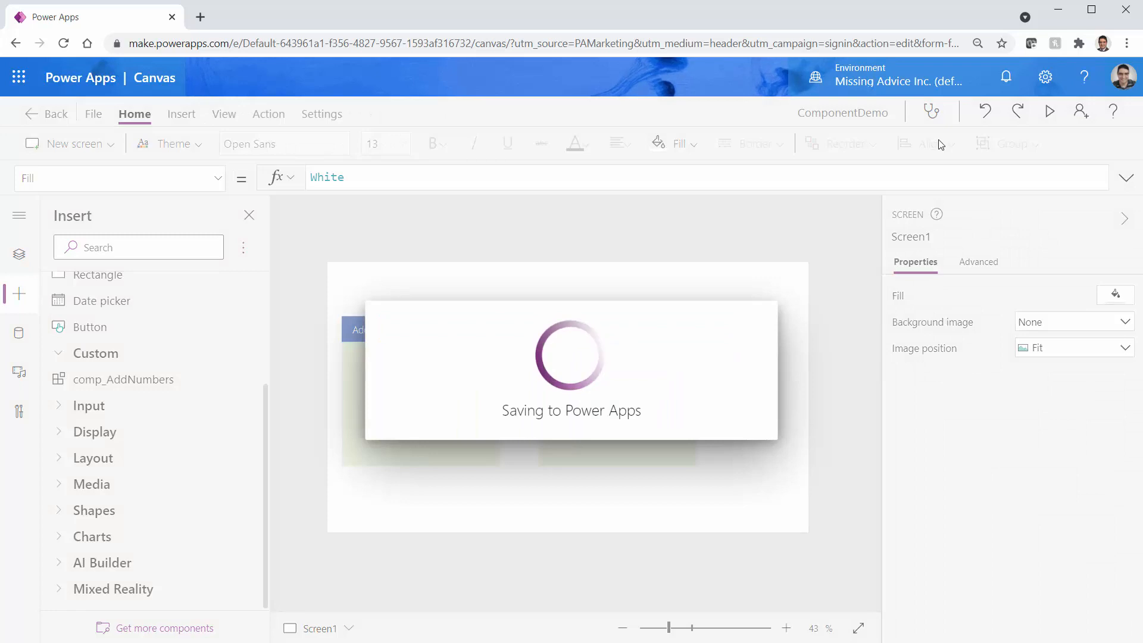
Preview the app and enter 2 and 5 in the left card
{"action": "left_click", "coordinate": [1049, 111]}
{"action": "left_click", "coordinate": [220, 278]}
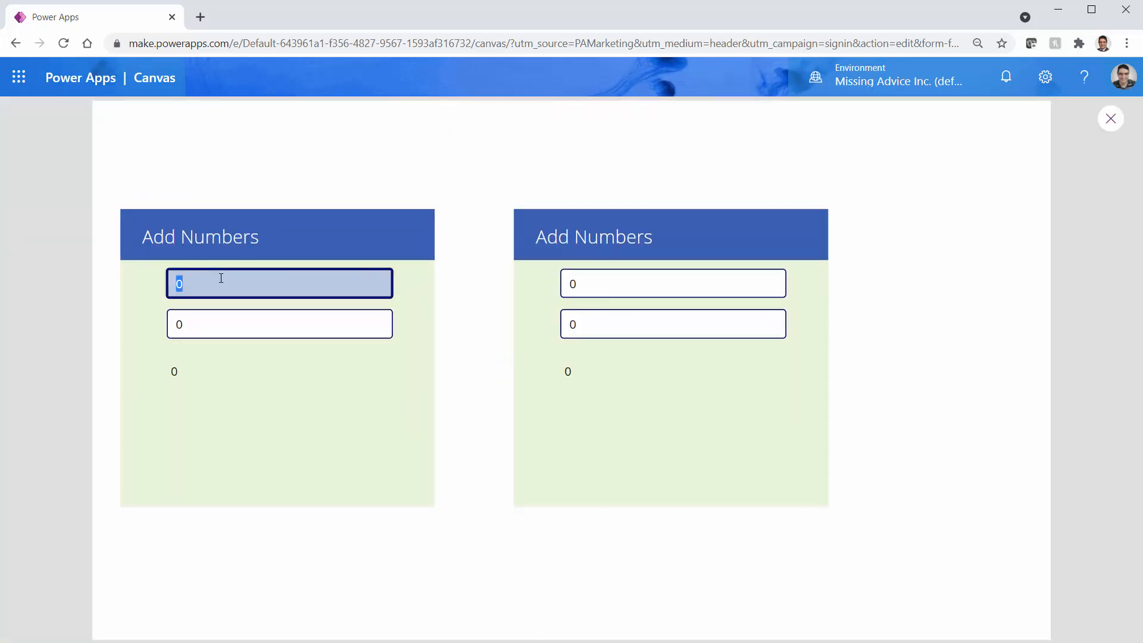
{"action": "type", "text": "2"}
{"action": "key", "text": "Tab"}
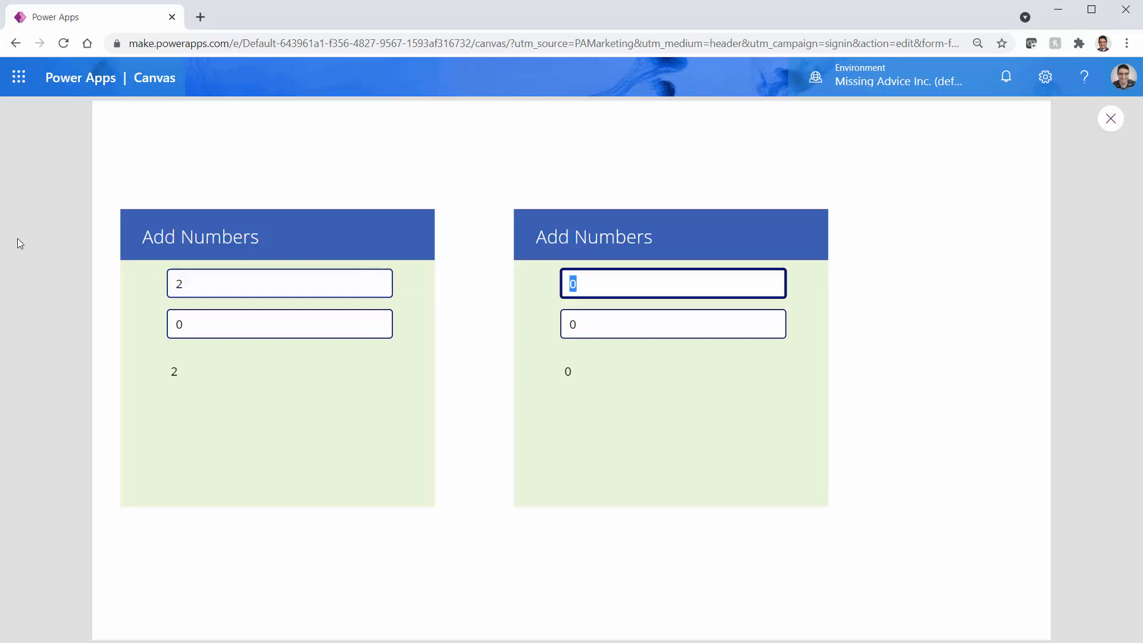
{"action": "left_click", "coordinate": [265, 319]}
{"action": "type", "text": "5"}
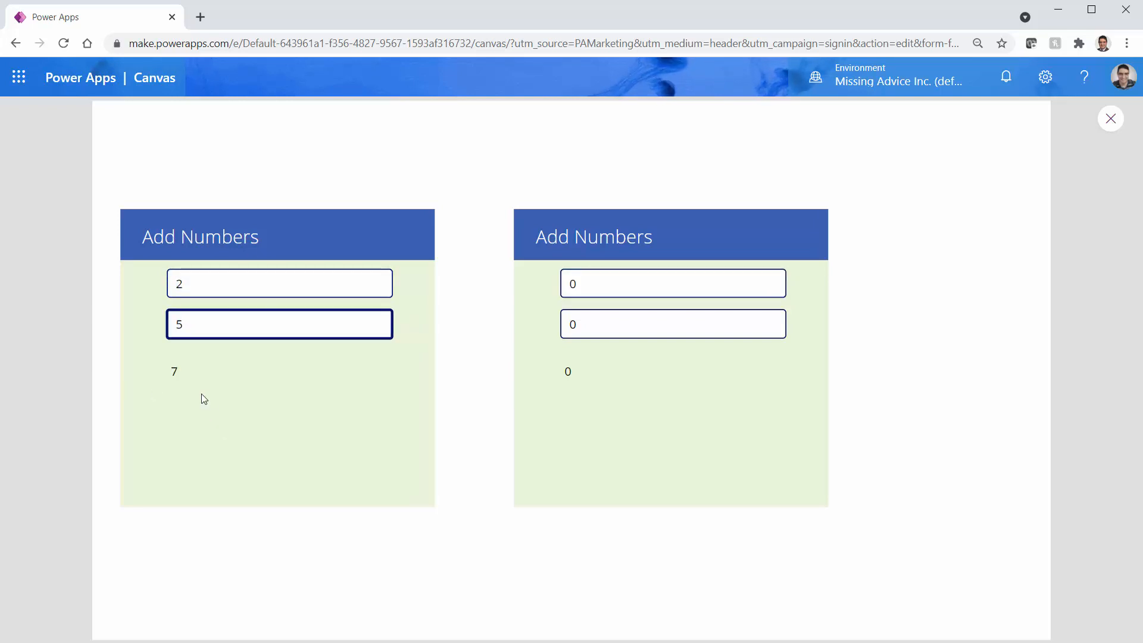
Enter 10 and 20 in the right card, check the 30 total, then exit the preview
{"action": "left_click", "coordinate": [597, 280]}
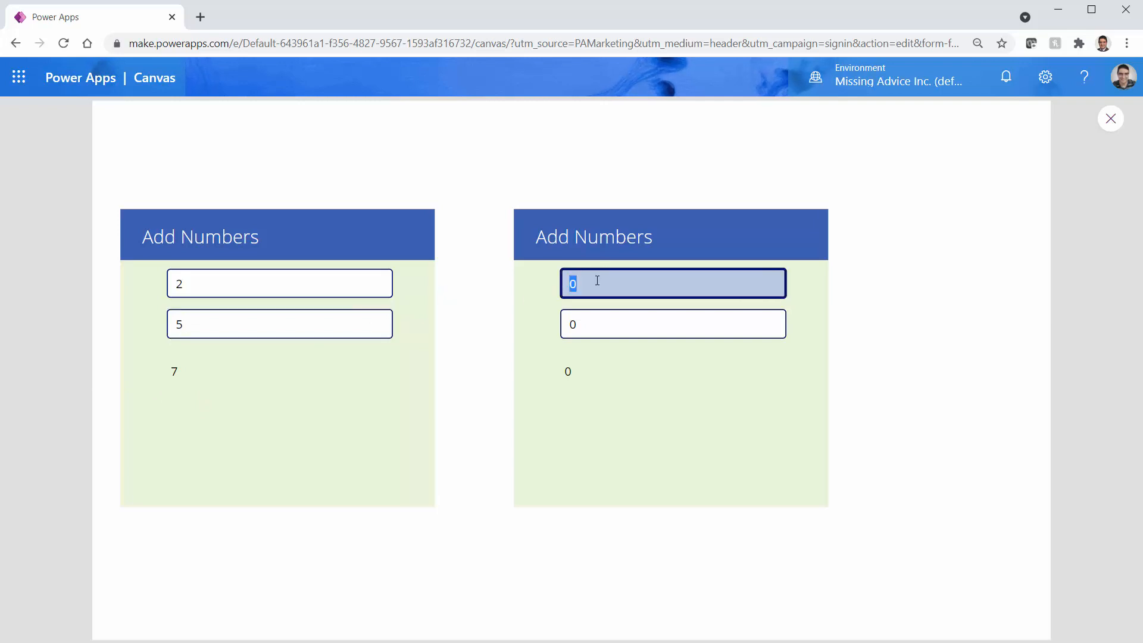
{"action": "type", "text": "10"}
{"action": "left_click", "coordinate": [621, 331]}
{"action": "type", "text": "20"}
{"action": "left_click", "coordinate": [691, 477]}
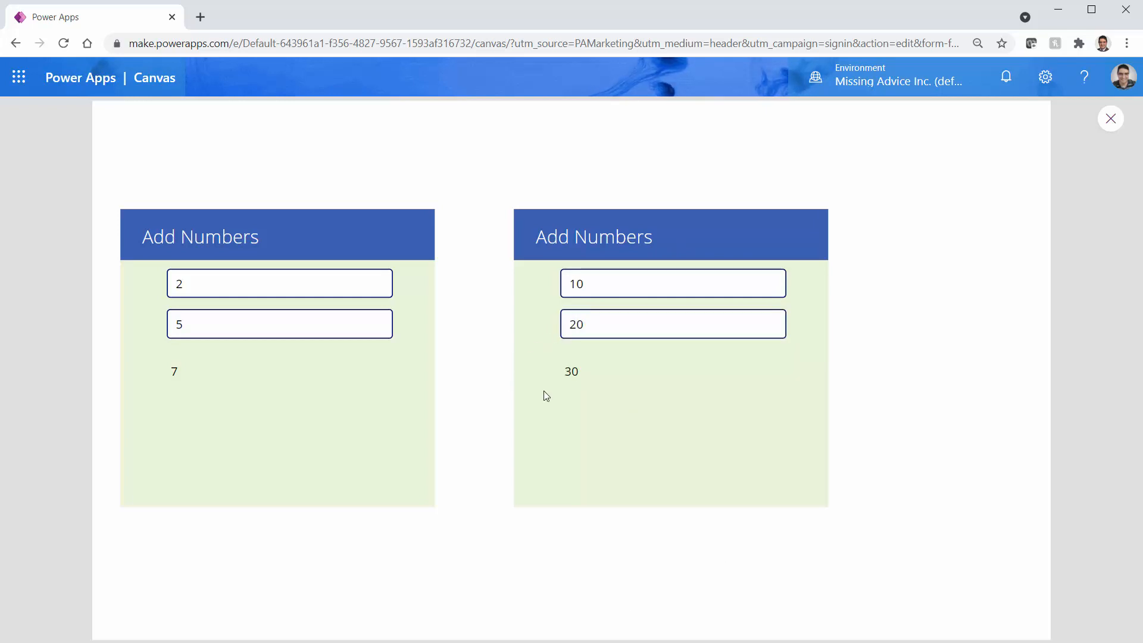
{"action": "left_click", "coordinate": [1110, 119]}
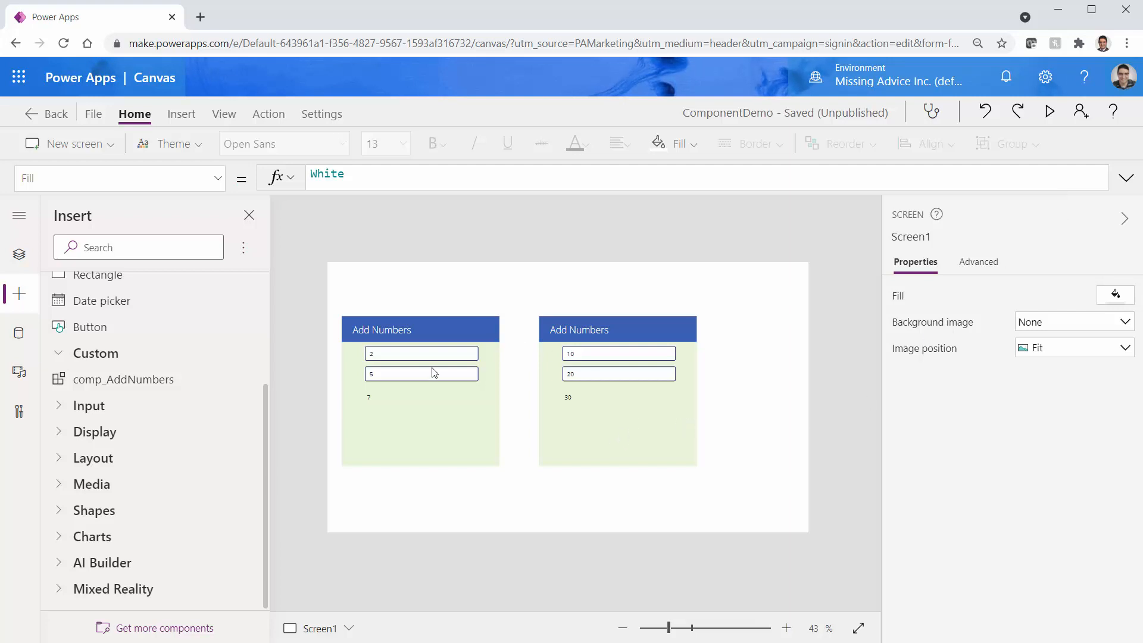
Select the left and right Add Numbers cards, which still show totals 7 and 30
{"action": "left_click", "coordinate": [429, 387]}
{"action": "left_click", "coordinate": [580, 438]}
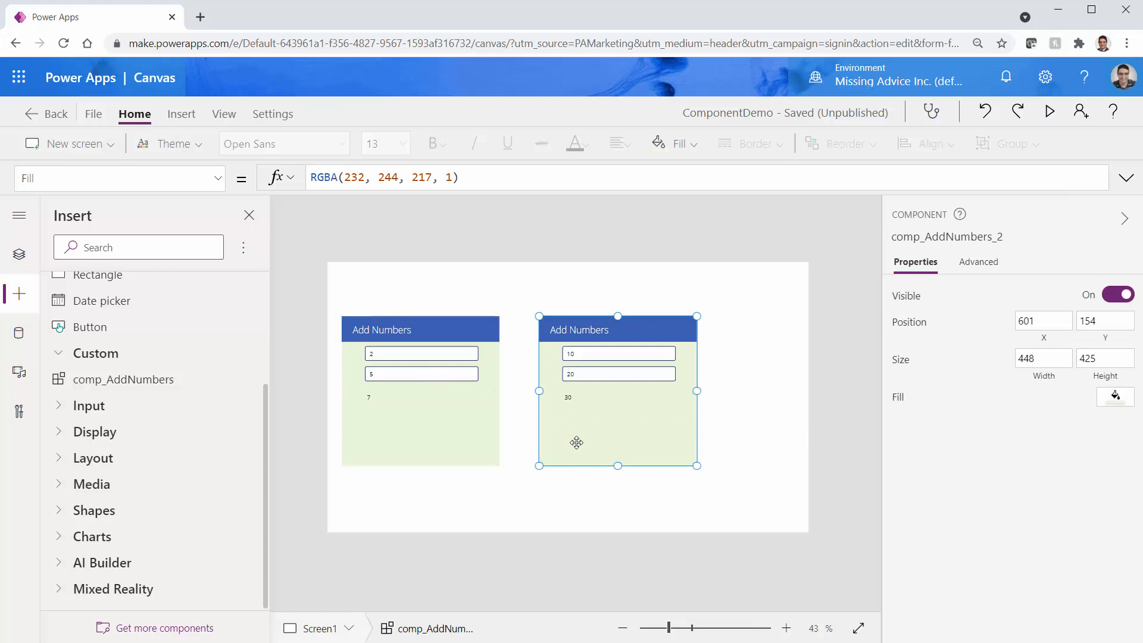
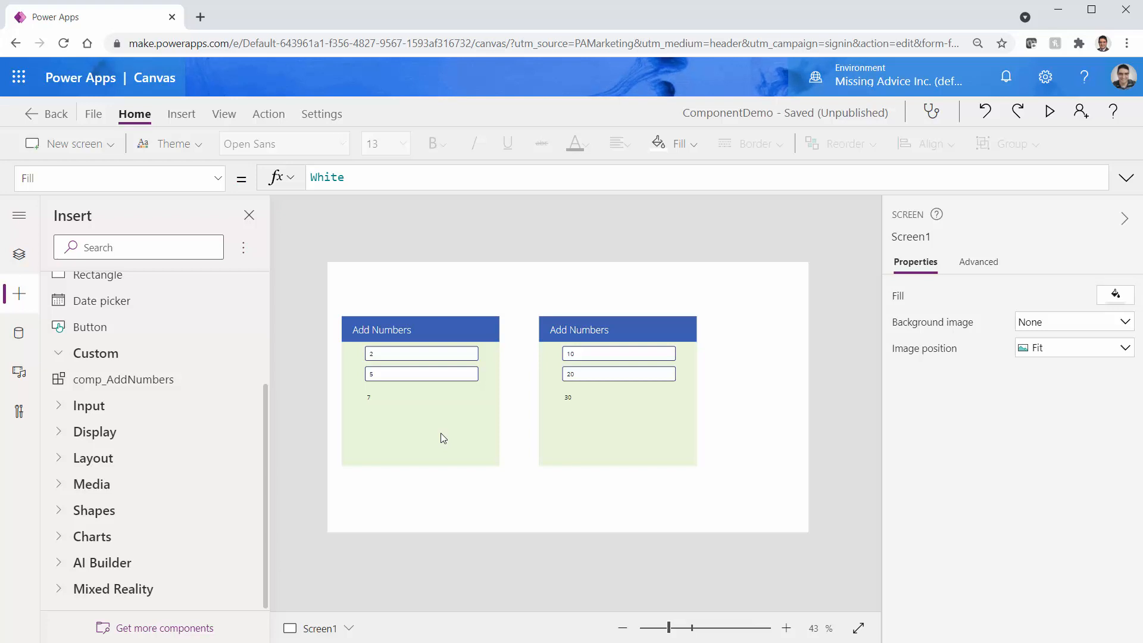
Show the Tree view of Screen1 listing its two comp_AddNumbers instances
{"action": "scroll", "coordinate": [147, 348], "scroll_direction": "up", "scroll_amount": 3}
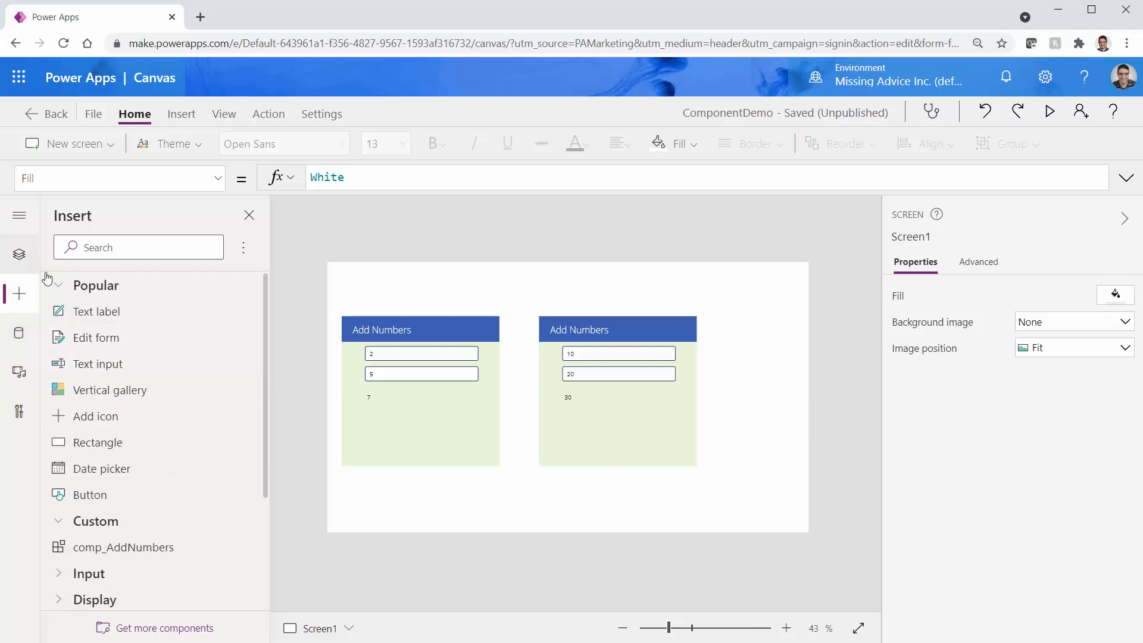
{"action": "left_click", "coordinate": [18, 257]}
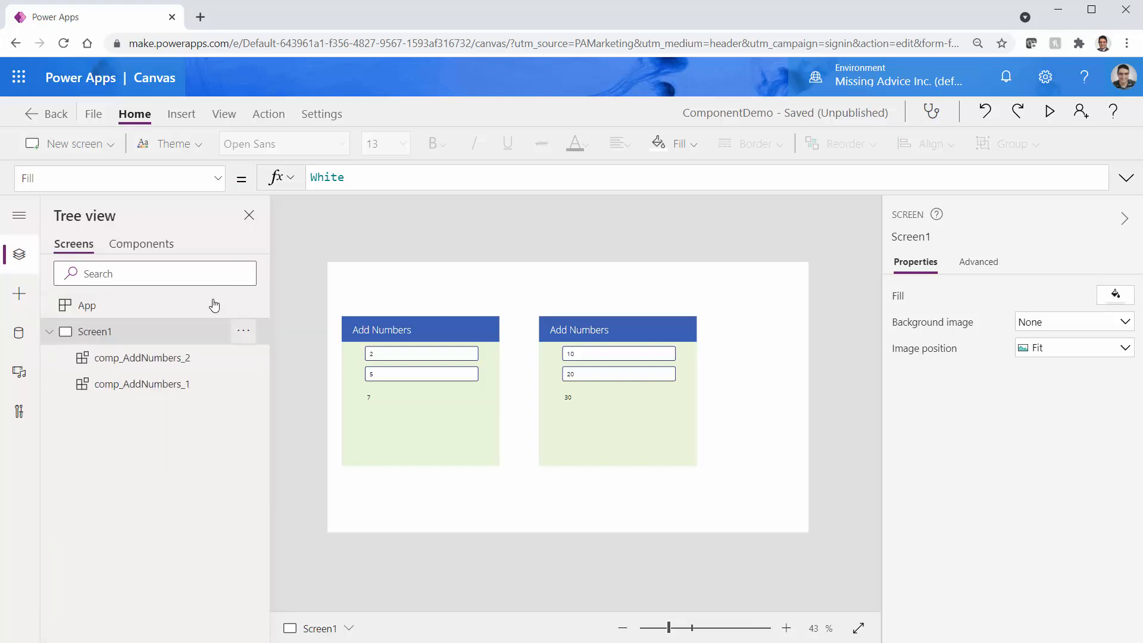
Insert Button1 into comp_AddNumbers below lbl_Result, aligned with the number boxes
{"action": "left_click", "coordinate": [157, 244]}
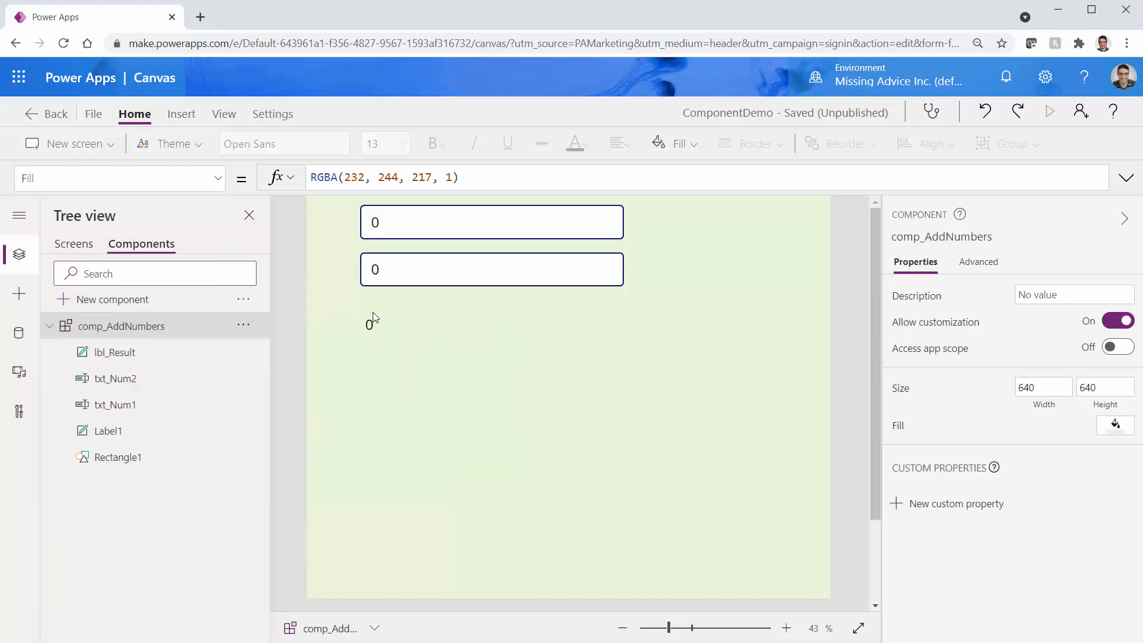
{"action": "left_click", "coordinate": [371, 329]}
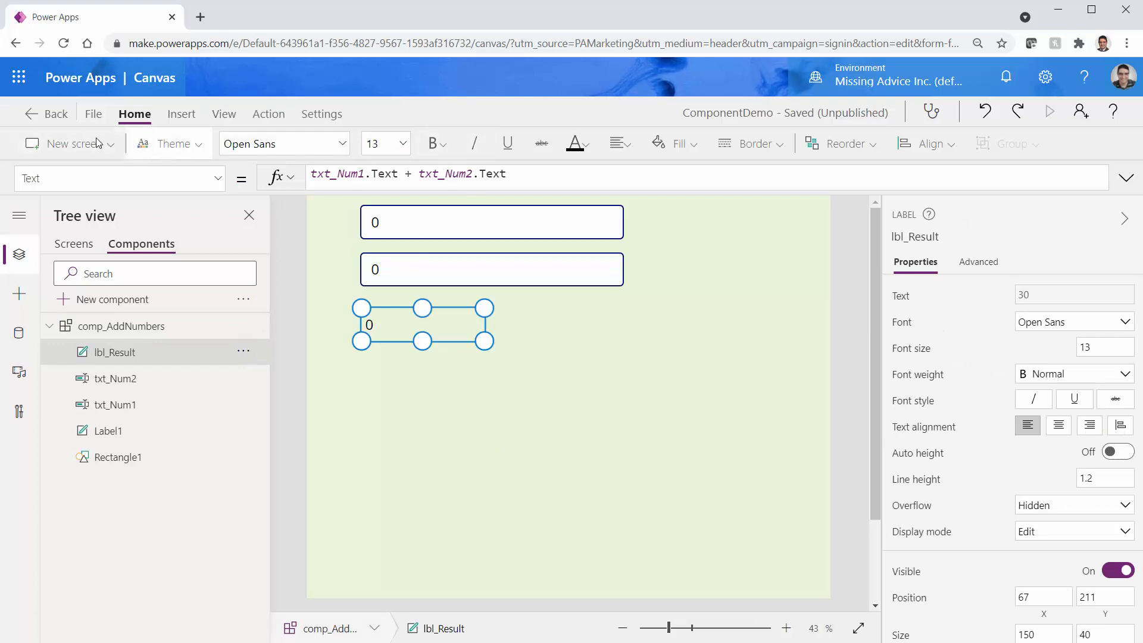
{"action": "left_click", "coordinate": [179, 113]}
{"action": "left_click", "coordinate": [226, 145]}
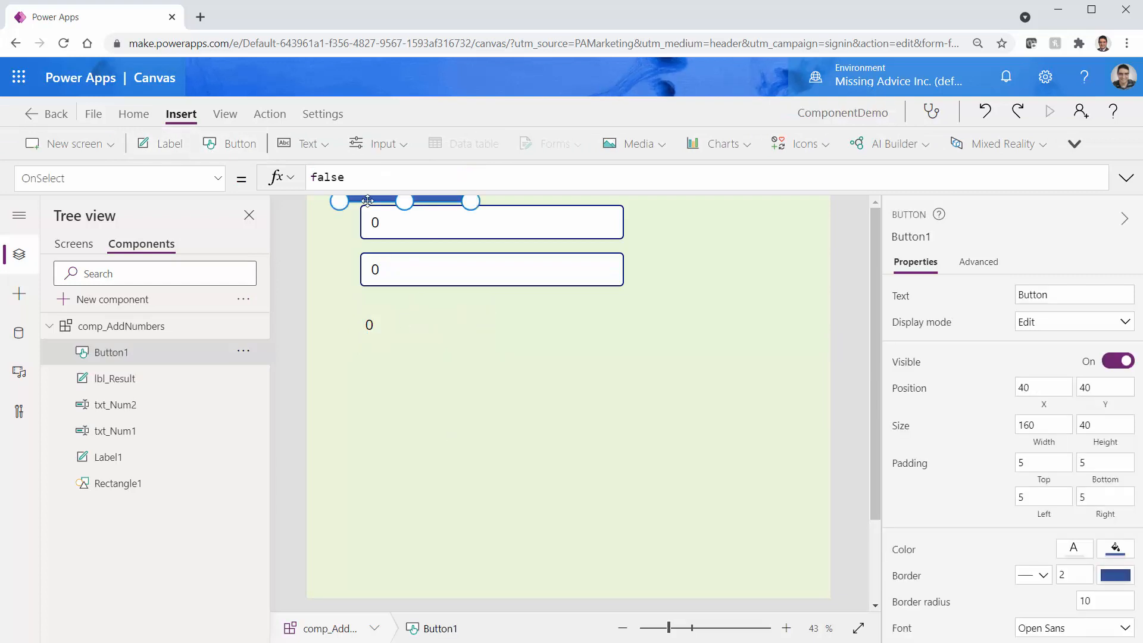
{"action": "left_click_drag", "start_coordinate": [366, 200], "coordinate": [369, 357]}
{"action": "left_click_drag", "start_coordinate": [382, 280], "coordinate": [378, 278]}
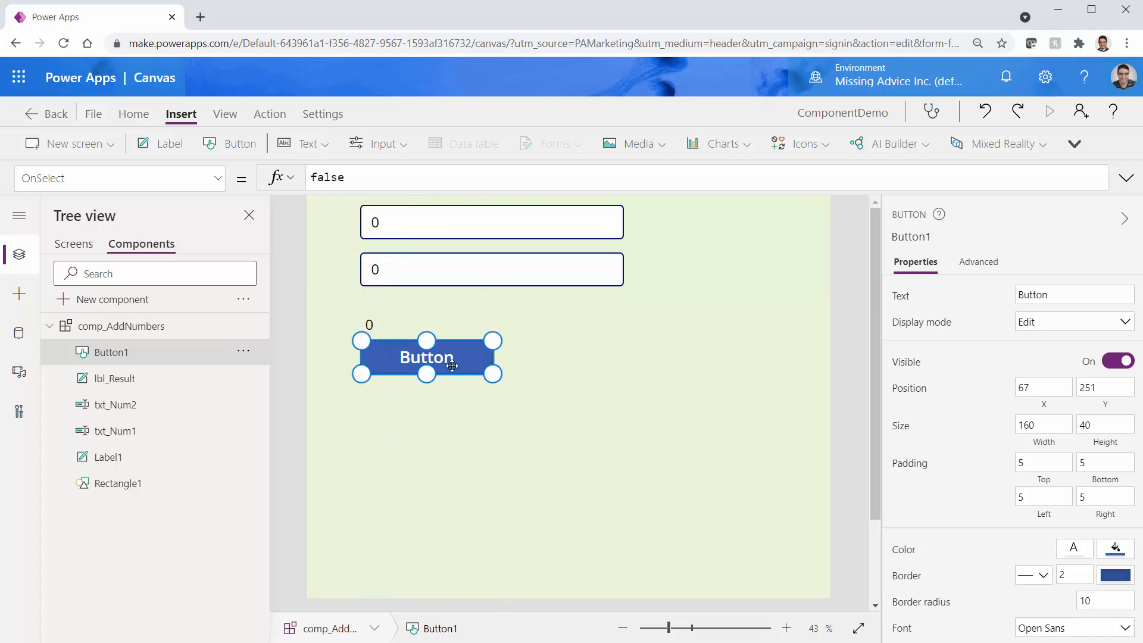
{"action": "left_click_drag", "start_coordinate": [452, 366], "coordinate": [455, 395]}
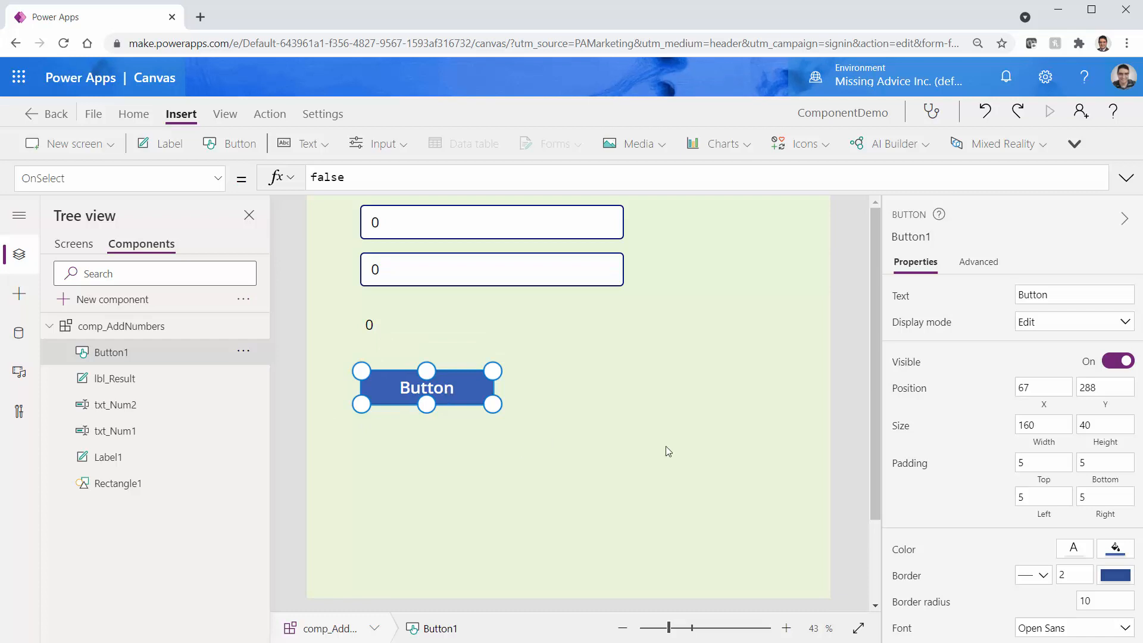
{"action": "left_click", "coordinate": [914, 238]}
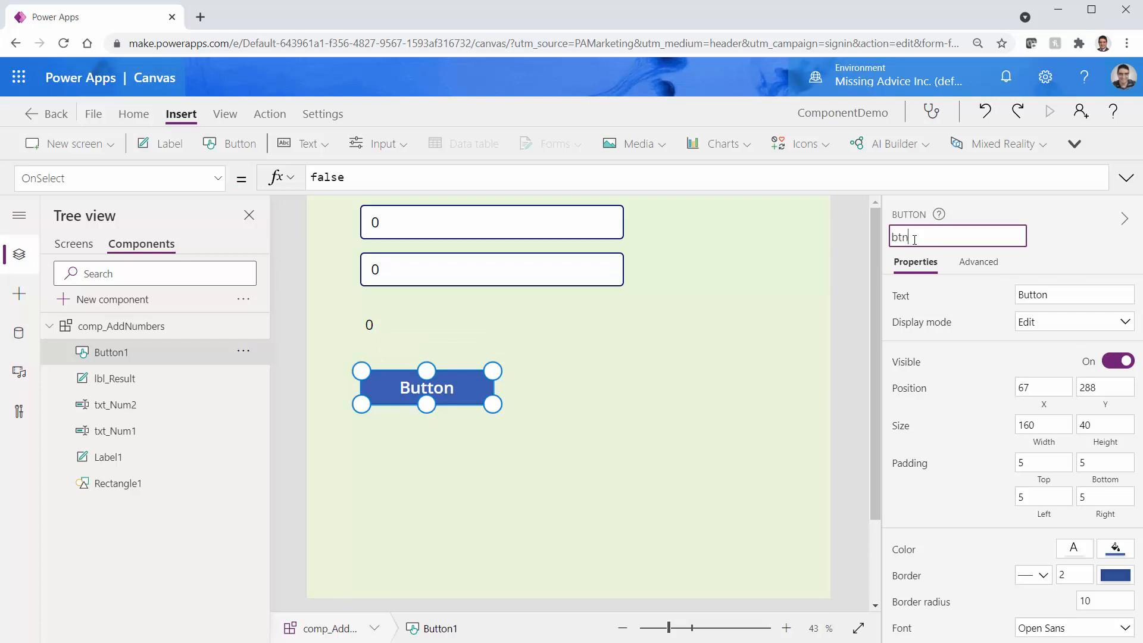
Rename Button1 to btn_Sum and change its caption to Sum
{"action": "type", "text": "btn_sum"}
{"action": "key", "text": "Return"}
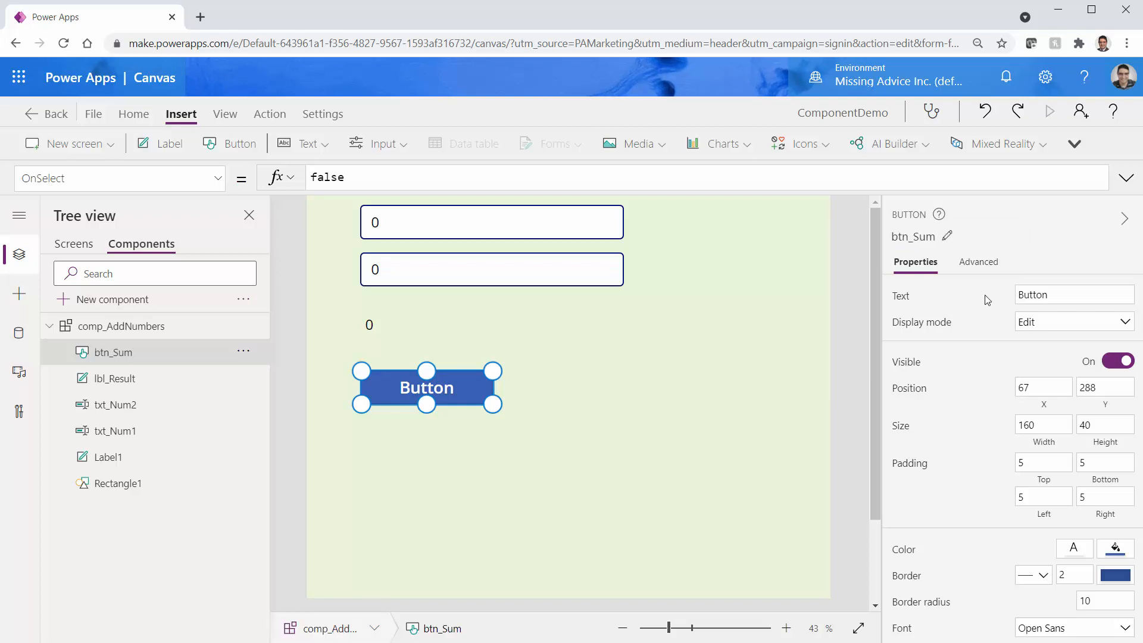
{"action": "left_click", "coordinate": [1030, 296]}
{"action": "double_click", "coordinate": [1030, 298]}
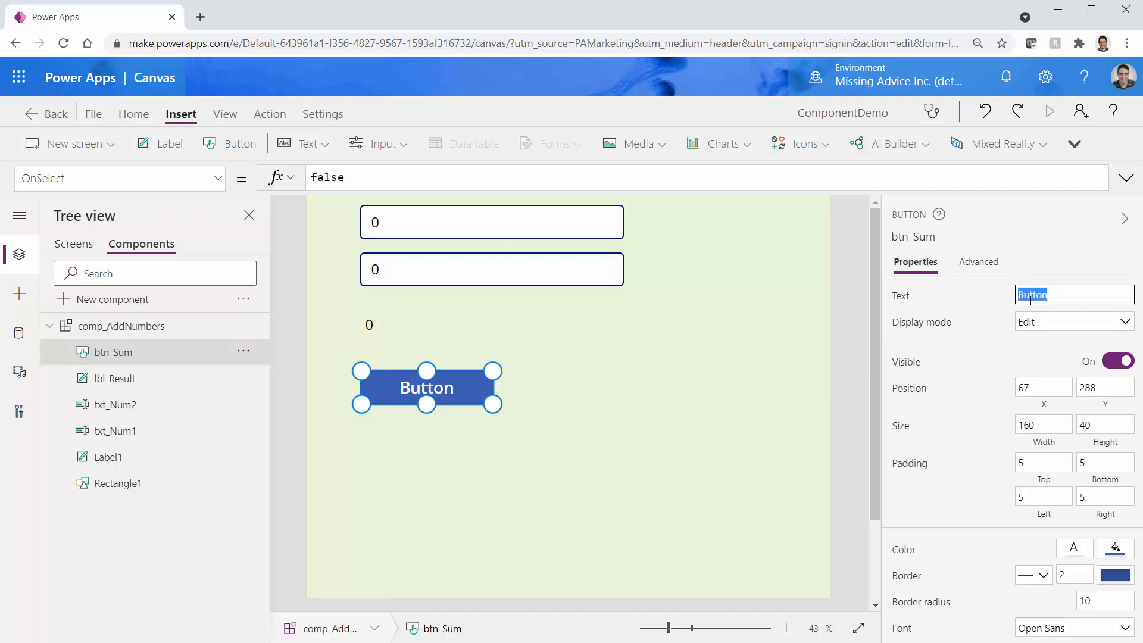
{"action": "type", "text": "Sum"}
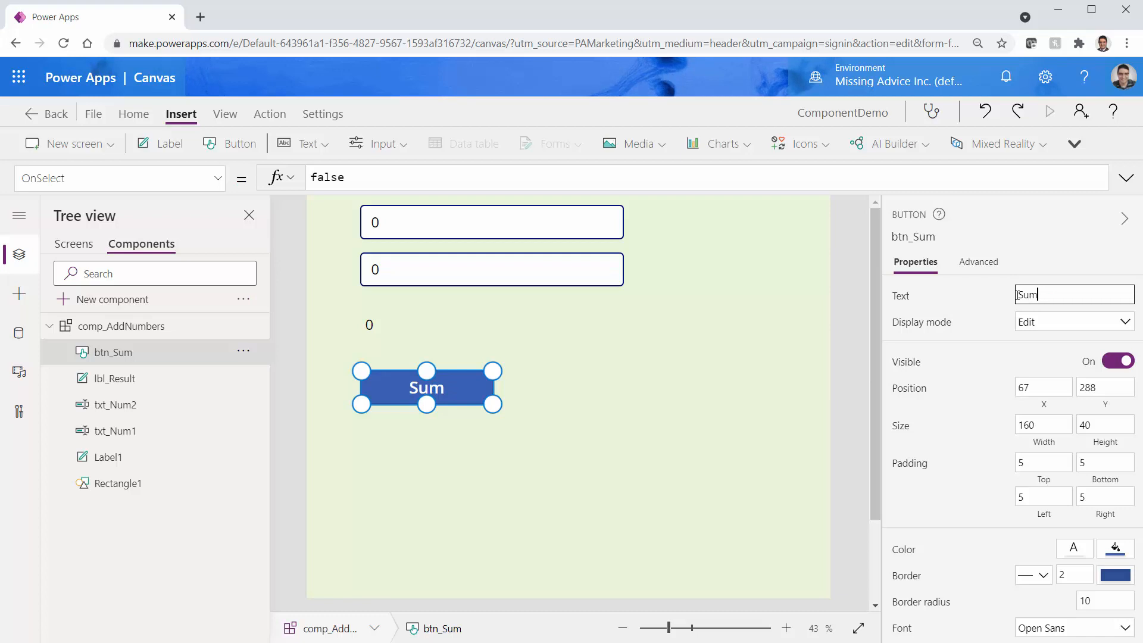
{"action": "left_click", "coordinate": [447, 398]}
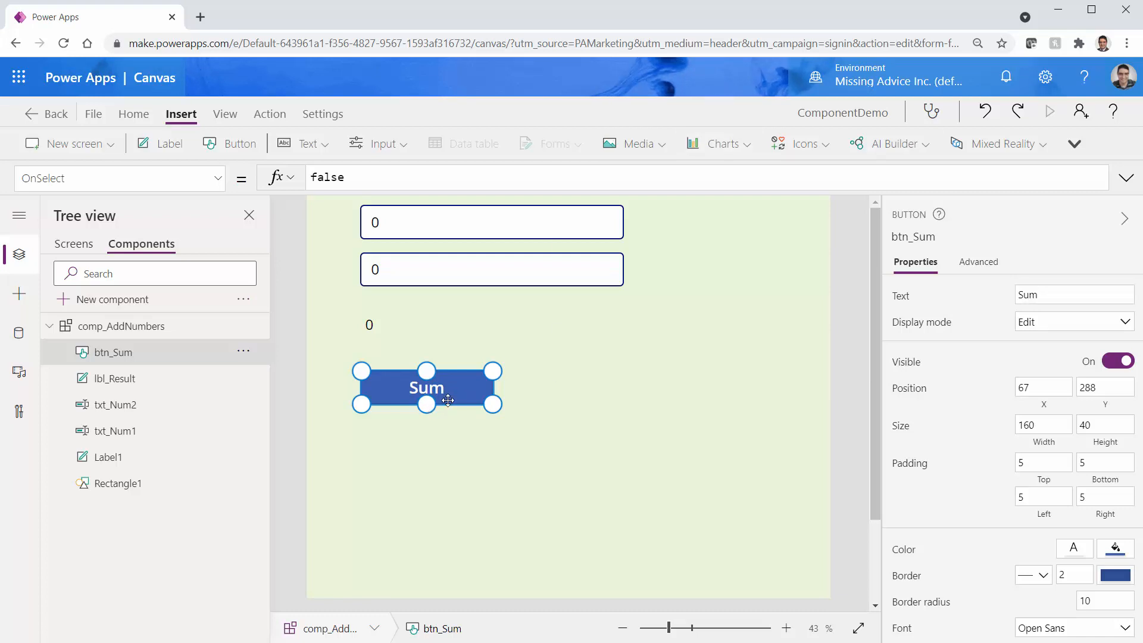
Set btn_Sum's OnSelect to Set(adding_Result, lbl_Result.Text) and save the app
{"action": "left_click", "coordinate": [354, 182]}
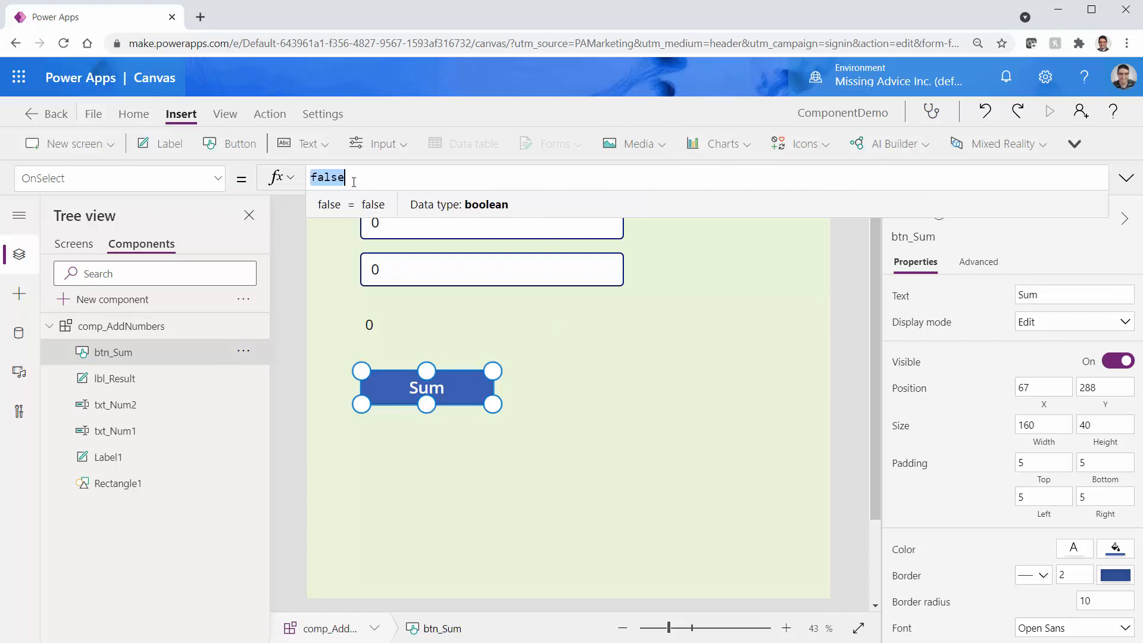
{"action": "type", "text": "Set("}
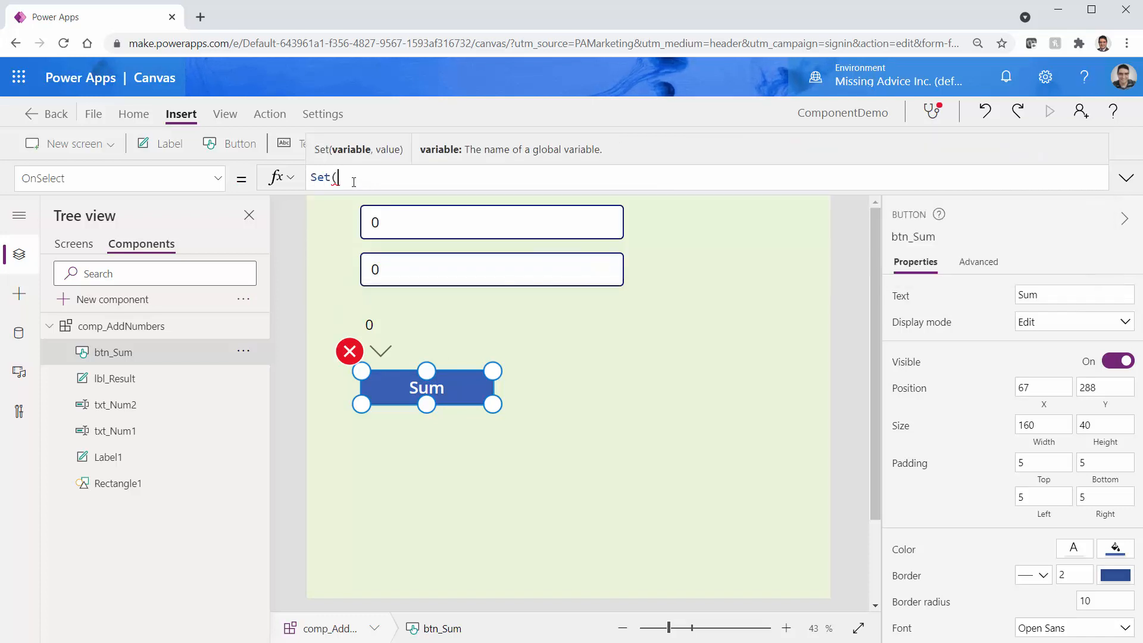
{"action": "type", "text": "adding_Result, "}
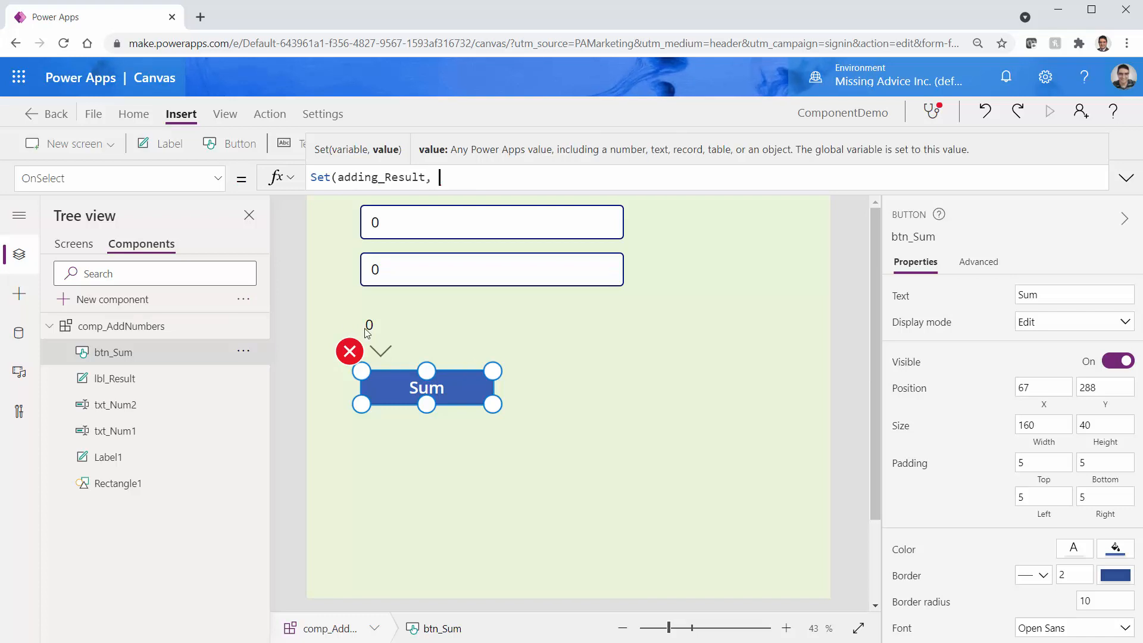
{"action": "type", "text": "lbl"}
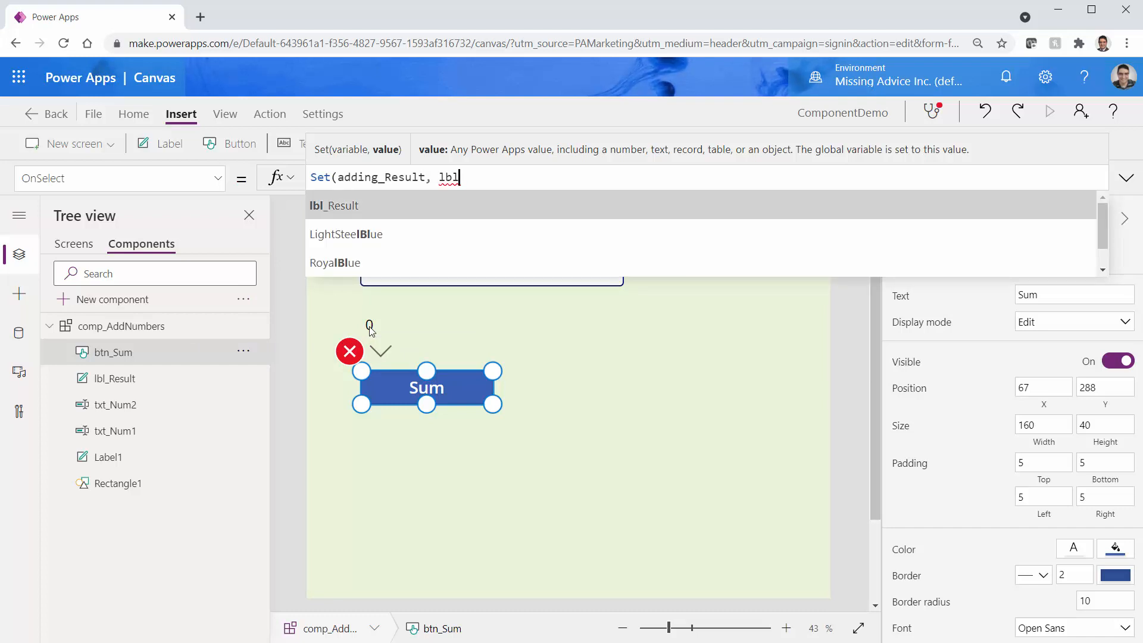
{"action": "key", "text": "Tab"}
{"action": "type", "text": ".Tex"}
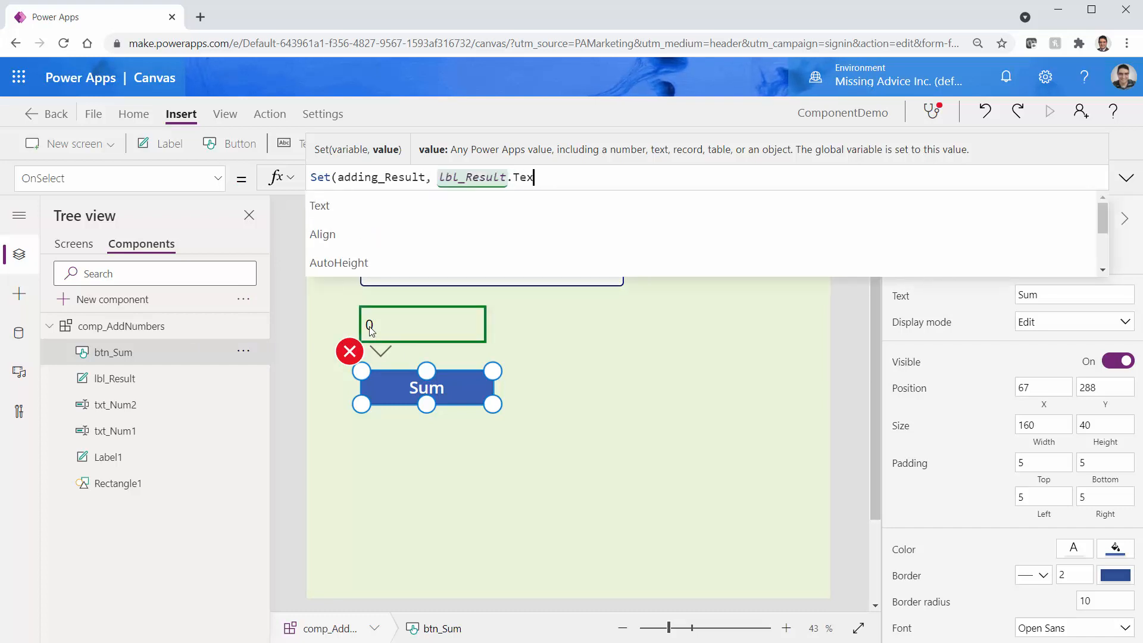
{"action": "type", "text": "t)"}
{"action": "key", "text": "ctrl+s"}
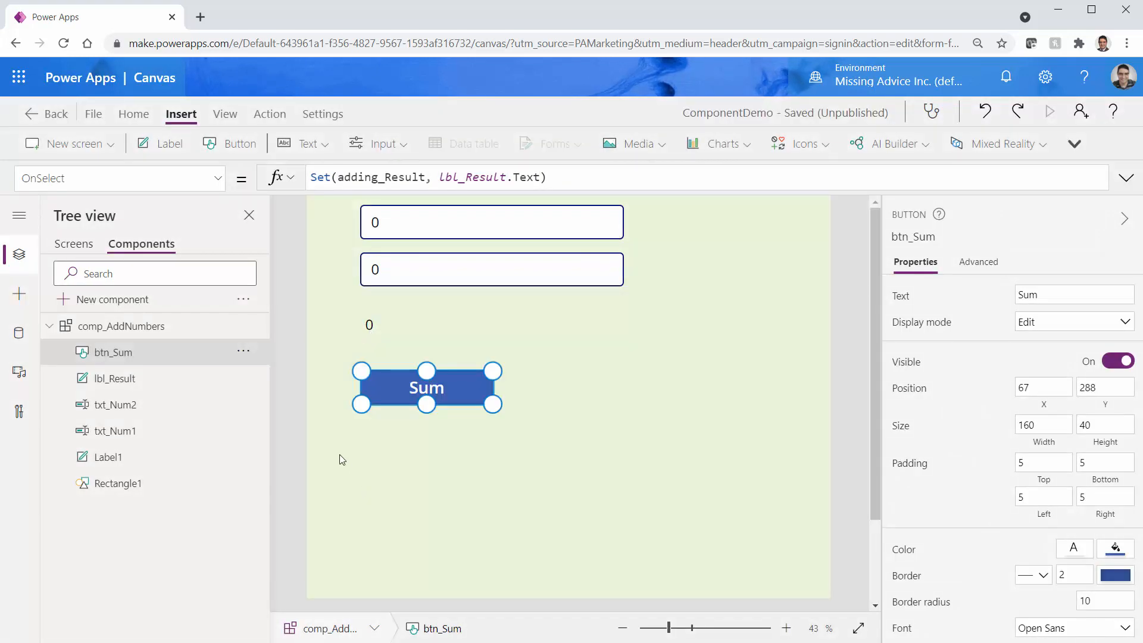
Preview Screen1, try the left instance's Sum button, then close the preview
{"action": "left_click", "coordinate": [72, 244]}
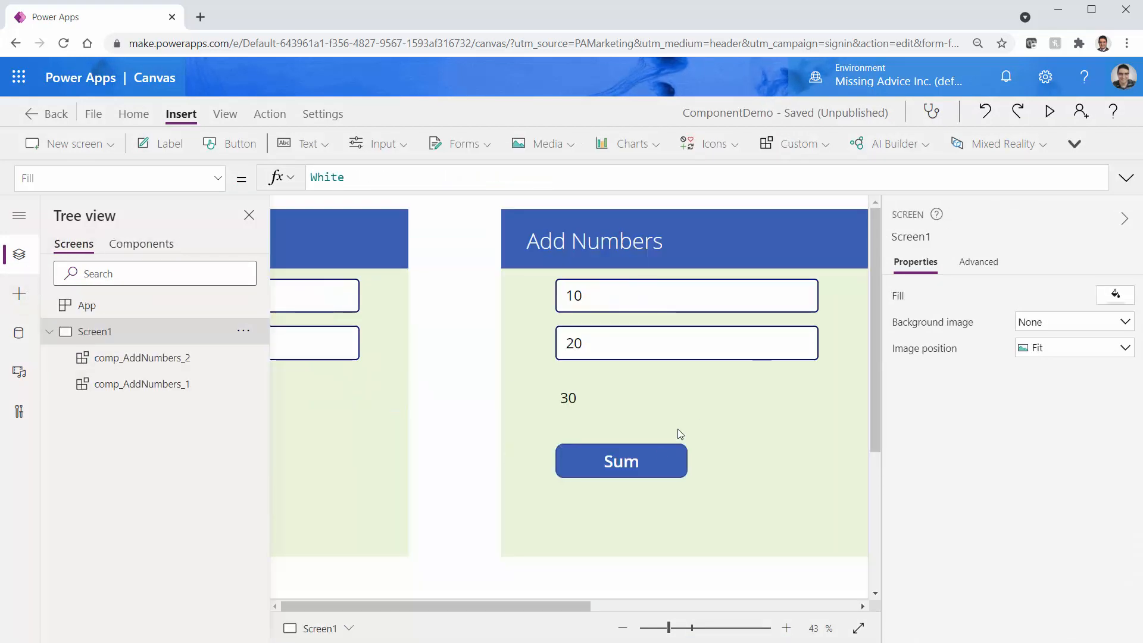
{"action": "left_click", "coordinate": [1049, 111]}
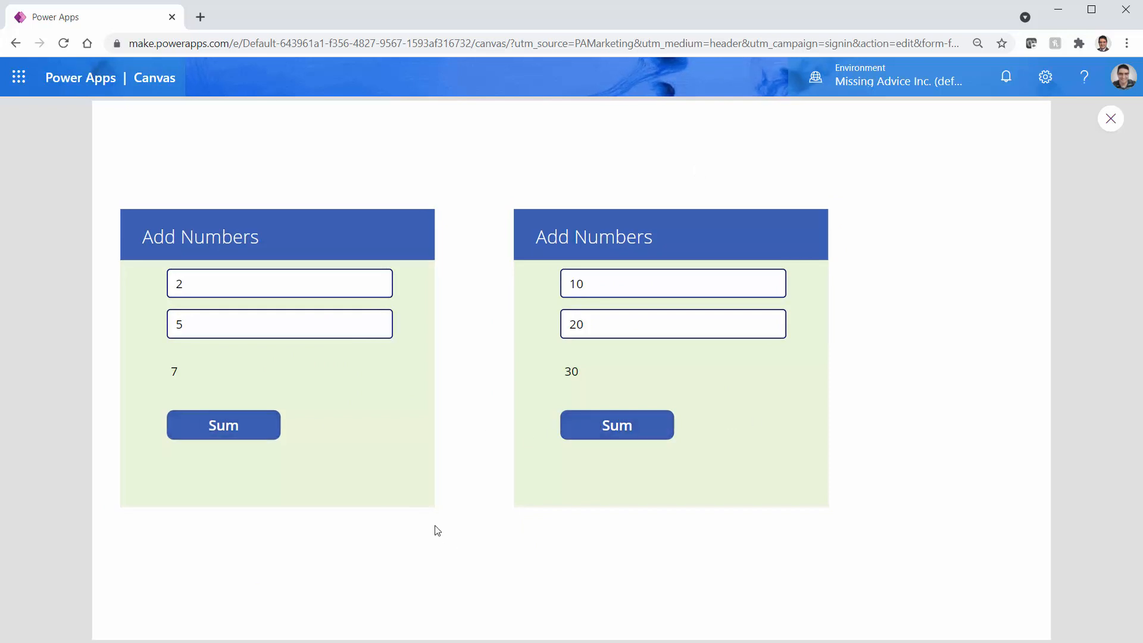
{"action": "left_click", "coordinate": [239, 437]}
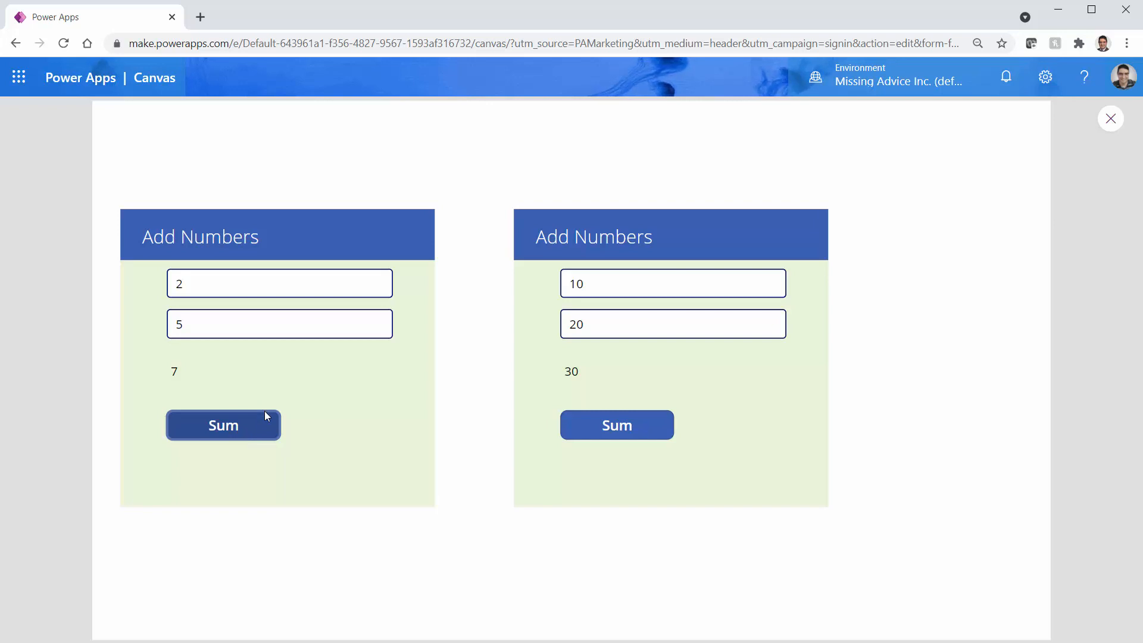
{"action": "left_click", "coordinate": [1111, 119]}
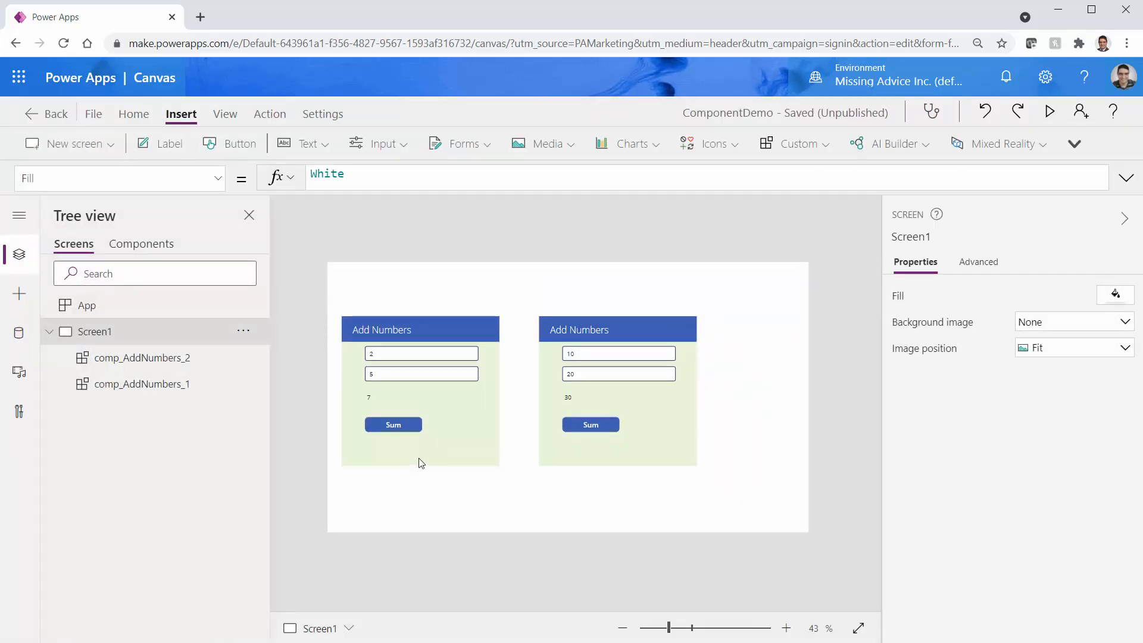
Add Label2 to Screen1, then review btn_Sum's adding_Result formula in comp_AddNumbers
{"action": "left_click", "coordinate": [421, 462]}
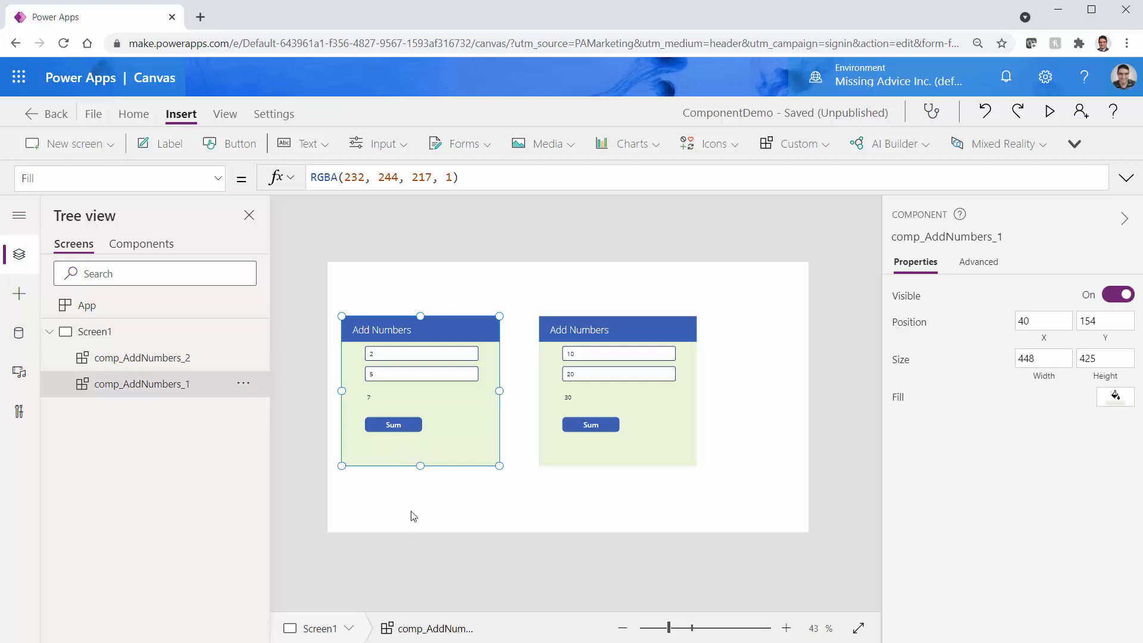
{"action": "left_click", "coordinate": [384, 276]}
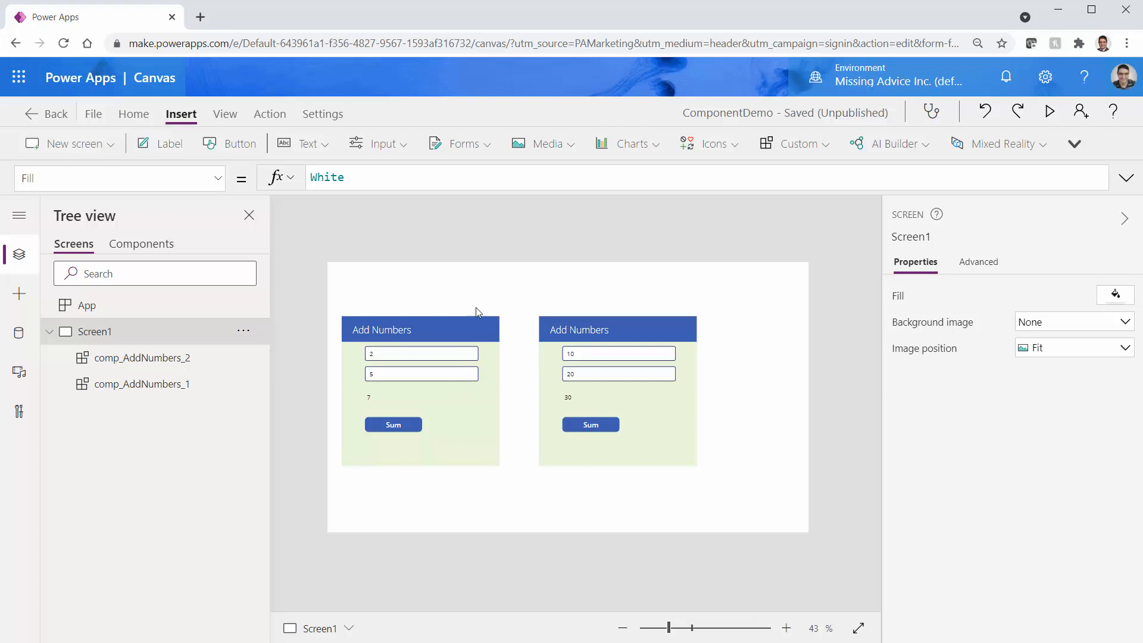
{"action": "left_click", "coordinate": [165, 147]}
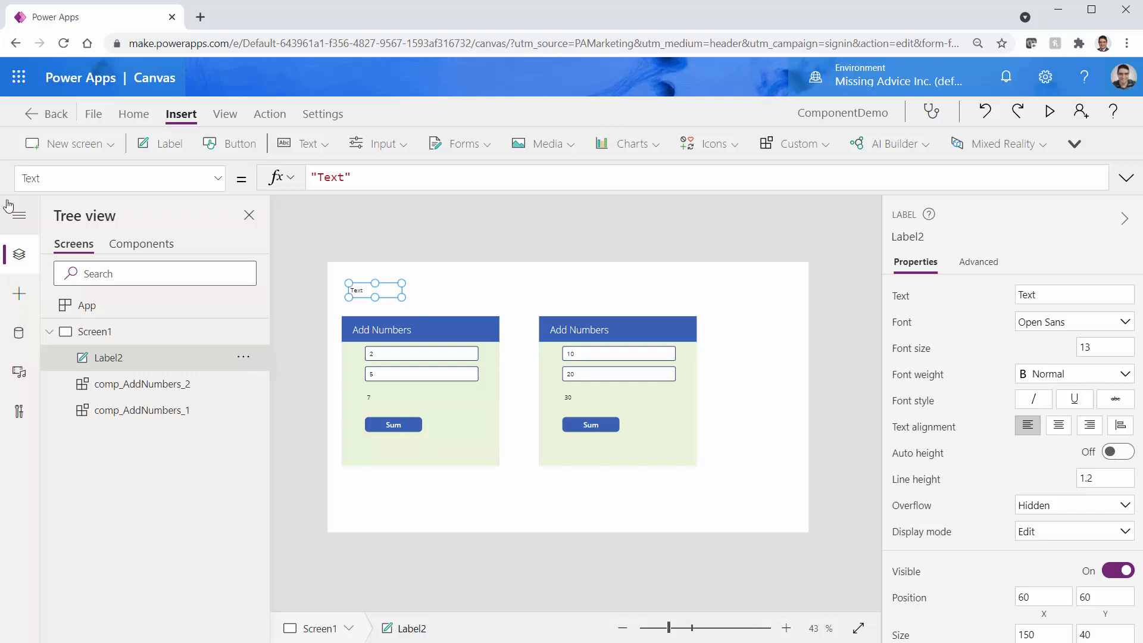
{"action": "left_click", "coordinate": [150, 244]}
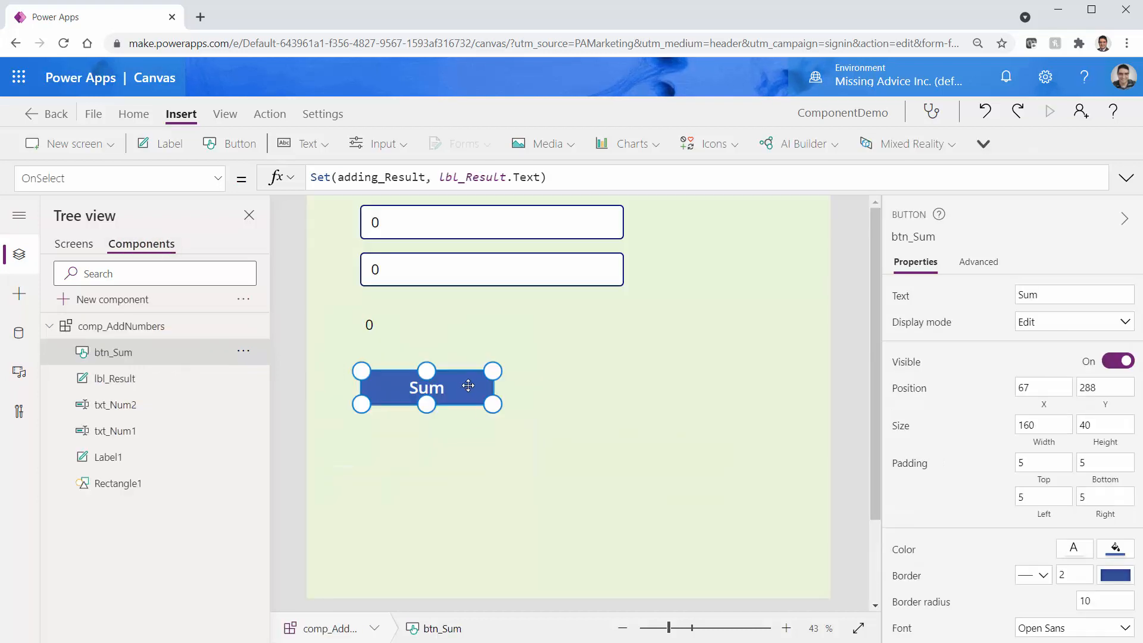
{"action": "left_click", "coordinate": [365, 180]}
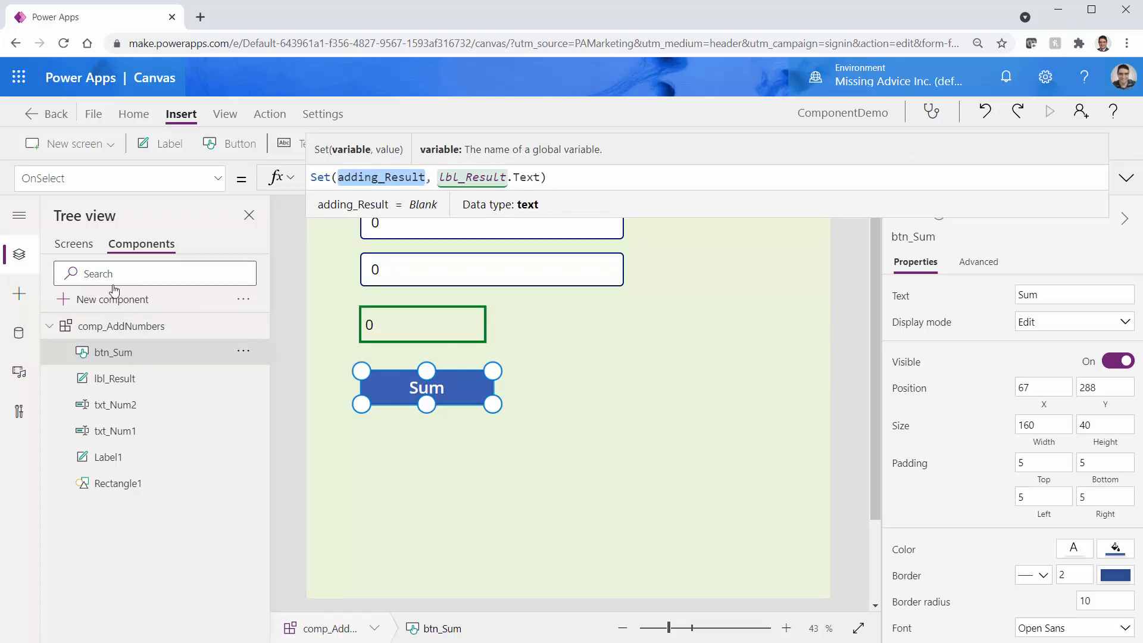
{"action": "left_click", "coordinate": [83, 244]}
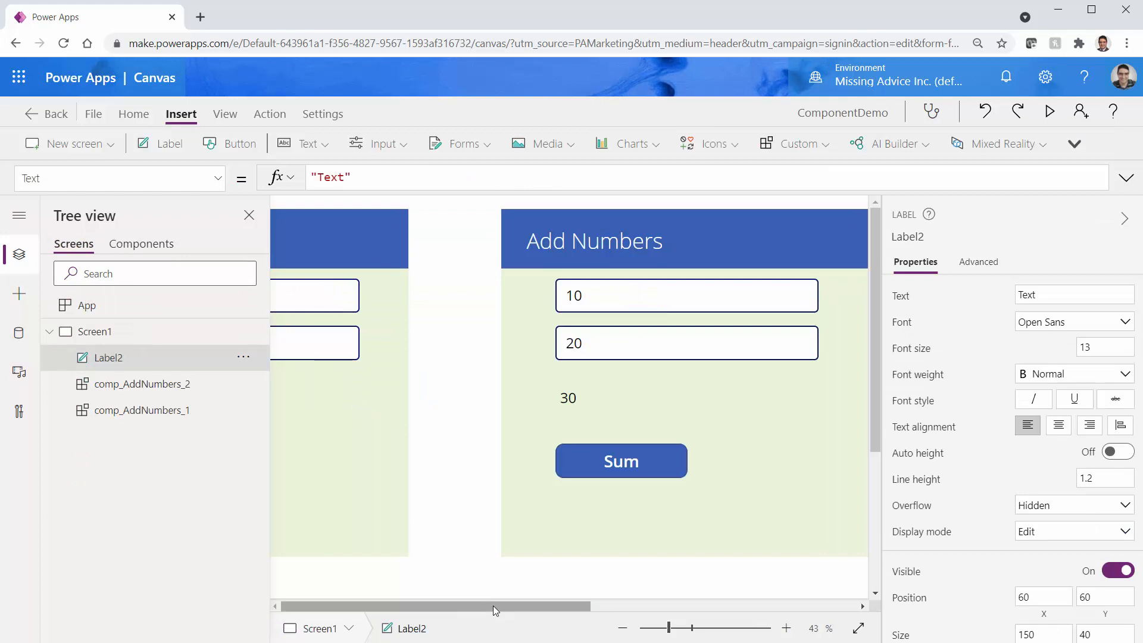
{"action": "left_click_drag", "start_coordinate": [493, 606], "coordinate": [418, 606]}
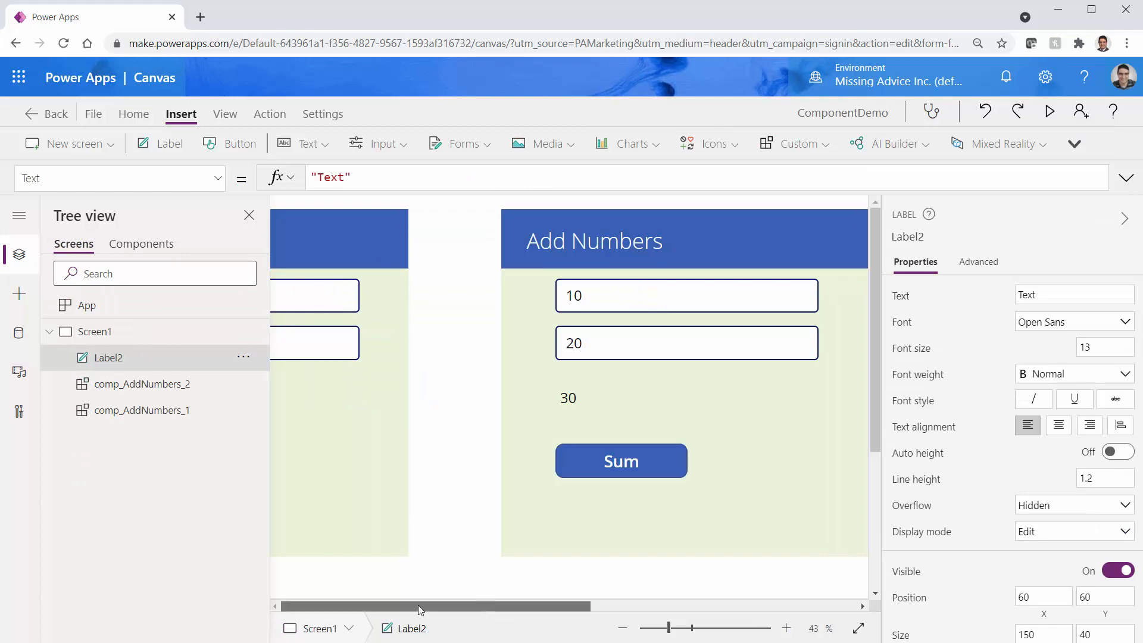
Replace Label2's default Text formula with adding_Result
{"action": "left_click", "coordinate": [622, 628]}
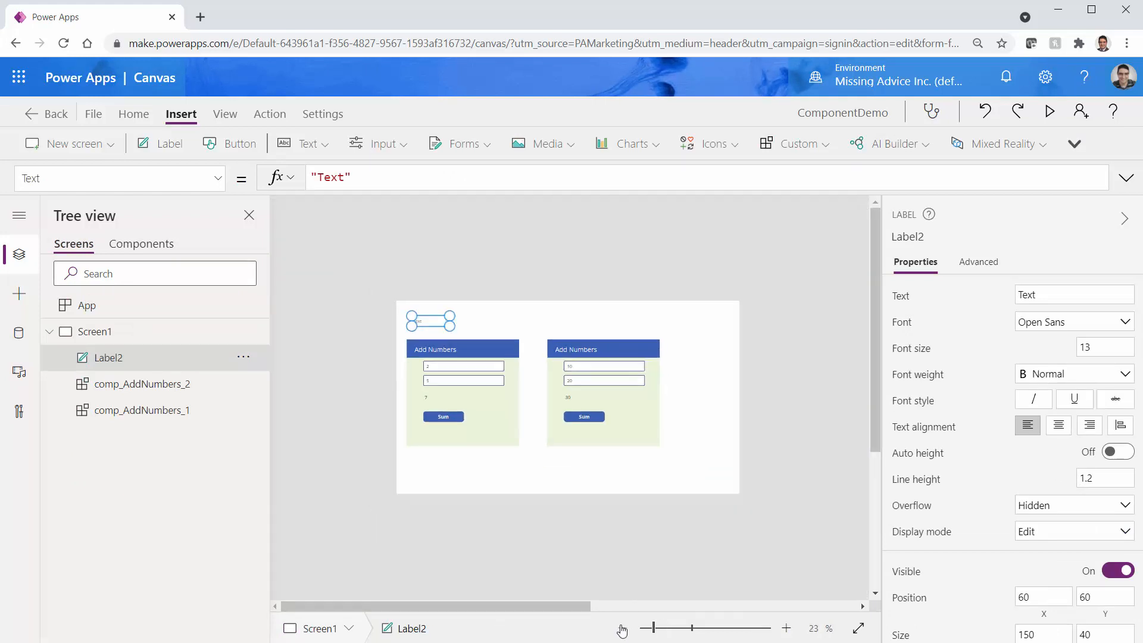
{"action": "left_click", "coordinate": [785, 631]}
{"action": "left_click", "coordinate": [785, 630]}
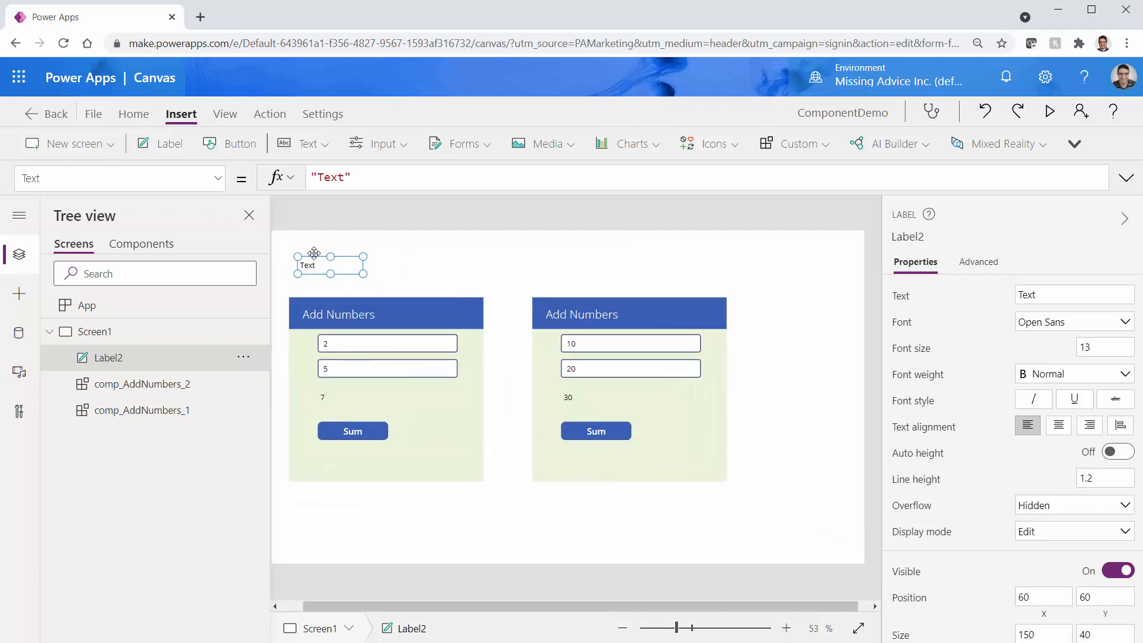
{"action": "left_click", "coordinate": [369, 169]}
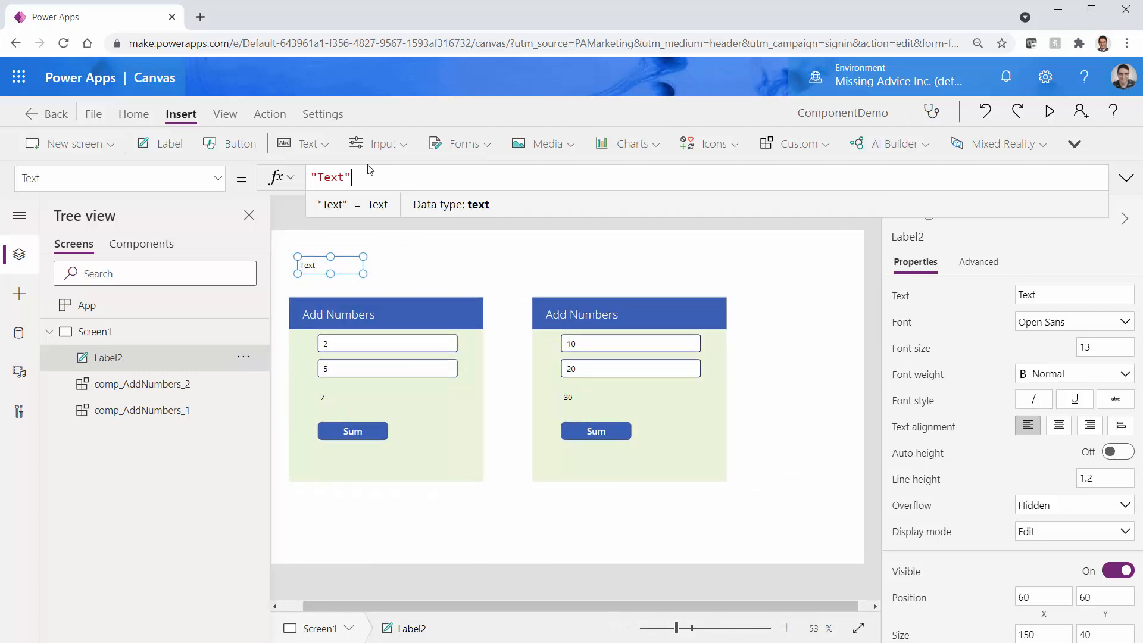
{"action": "key", "text": "shift+Left"}
{"action": "key", "text": "shift+Left"}
{"action": "key", "text": "shift+Left"}
{"action": "key", "text": "shift+Left"}
{"action": "key", "text": "shift+Left"}
{"action": "key", "text": "shift+Left"}
{"action": "key", "text": "BackSpace"}
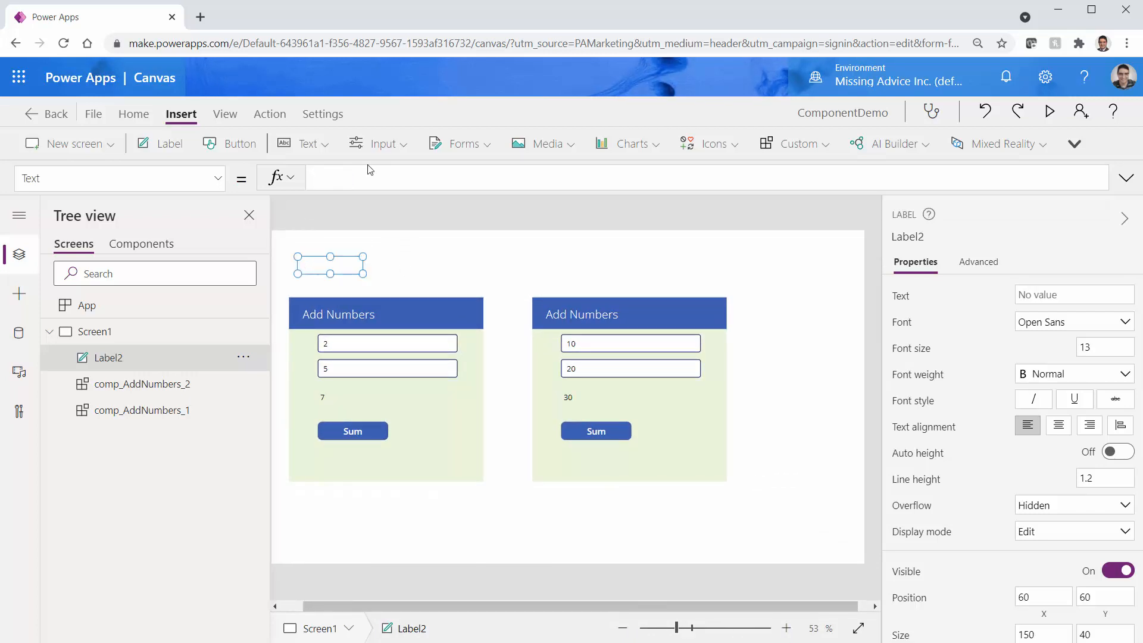
{"action": "type", "text": "adding_Result"}
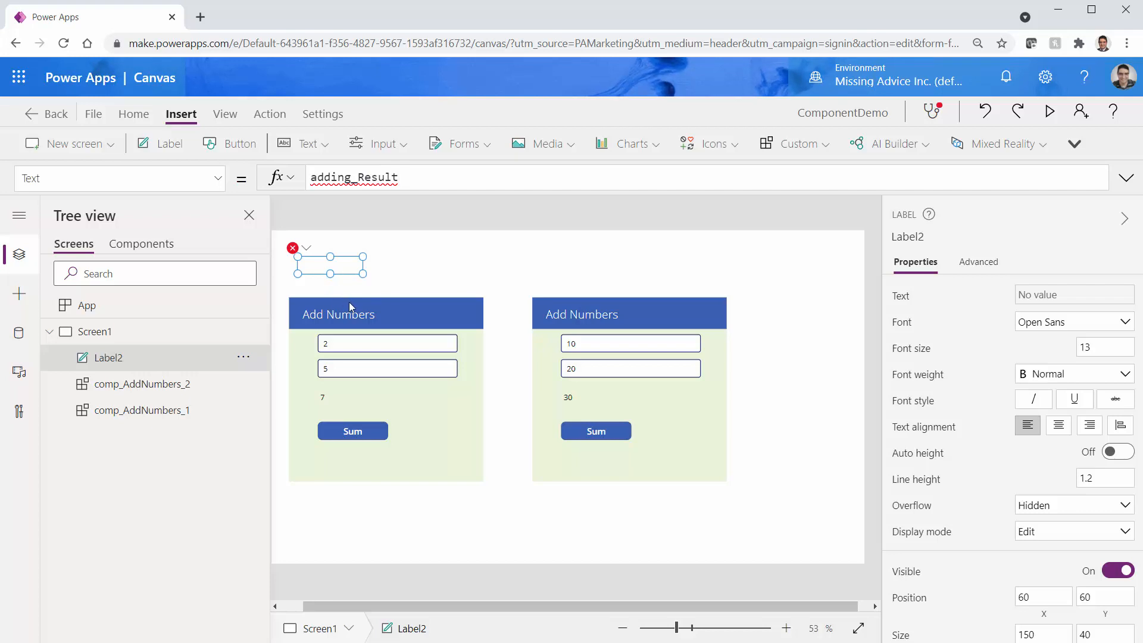
{"action": "left_click", "coordinate": [142, 250]}
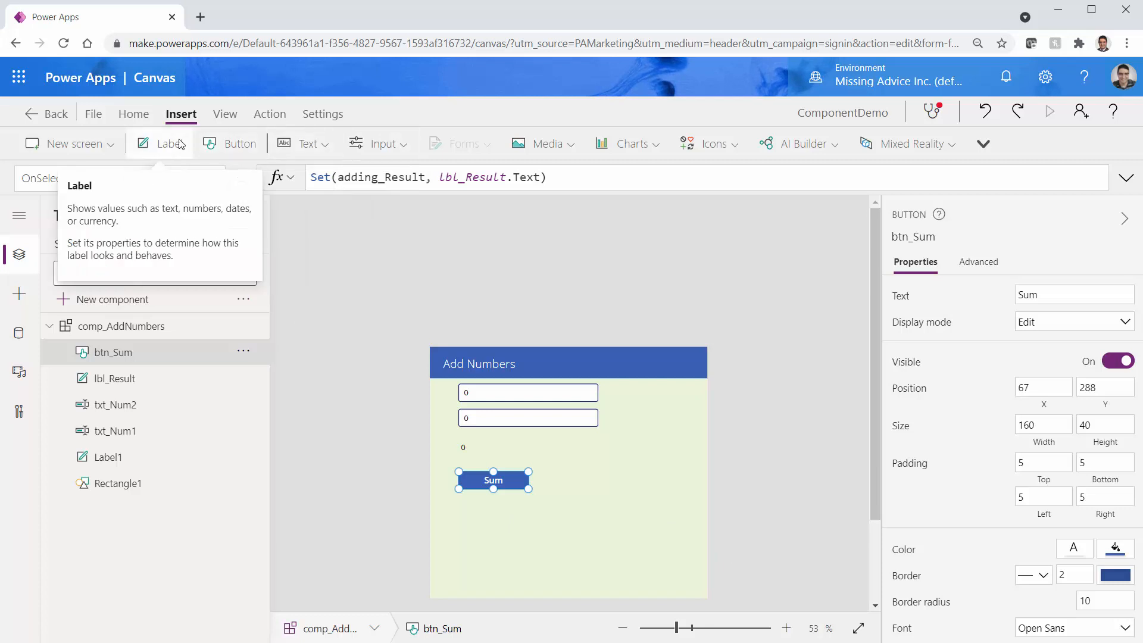
Add a label right of the Sum button in comp_AddNumbers, named lbl_adding_Result
{"action": "left_click", "coordinate": [160, 143]}
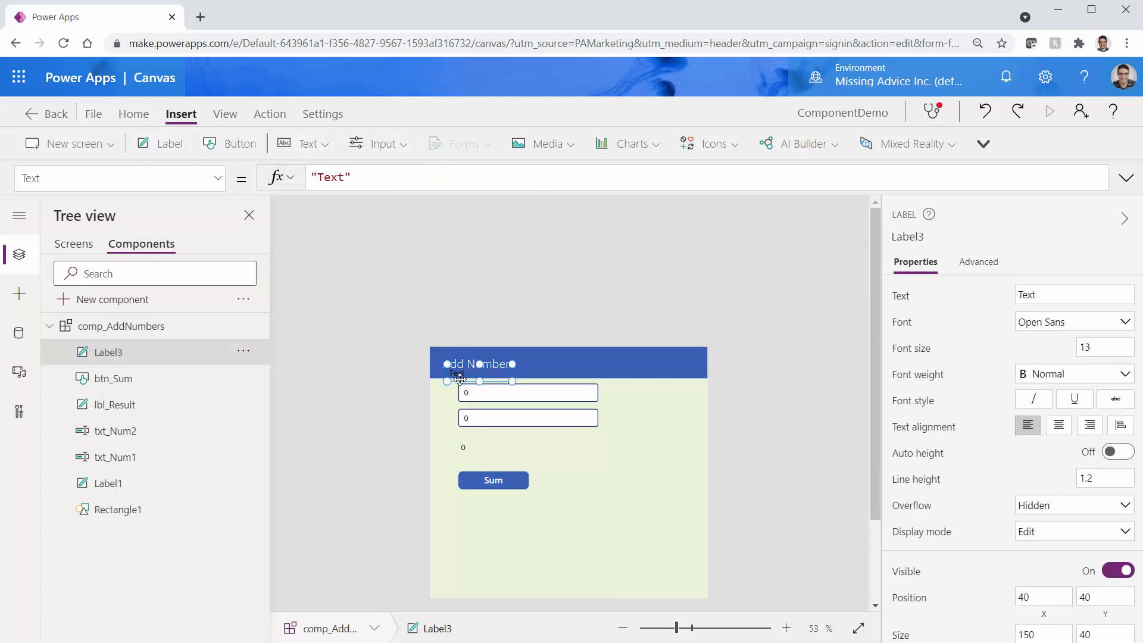
{"action": "left_click_drag", "start_coordinate": [457, 380], "coordinate": [592, 489]}
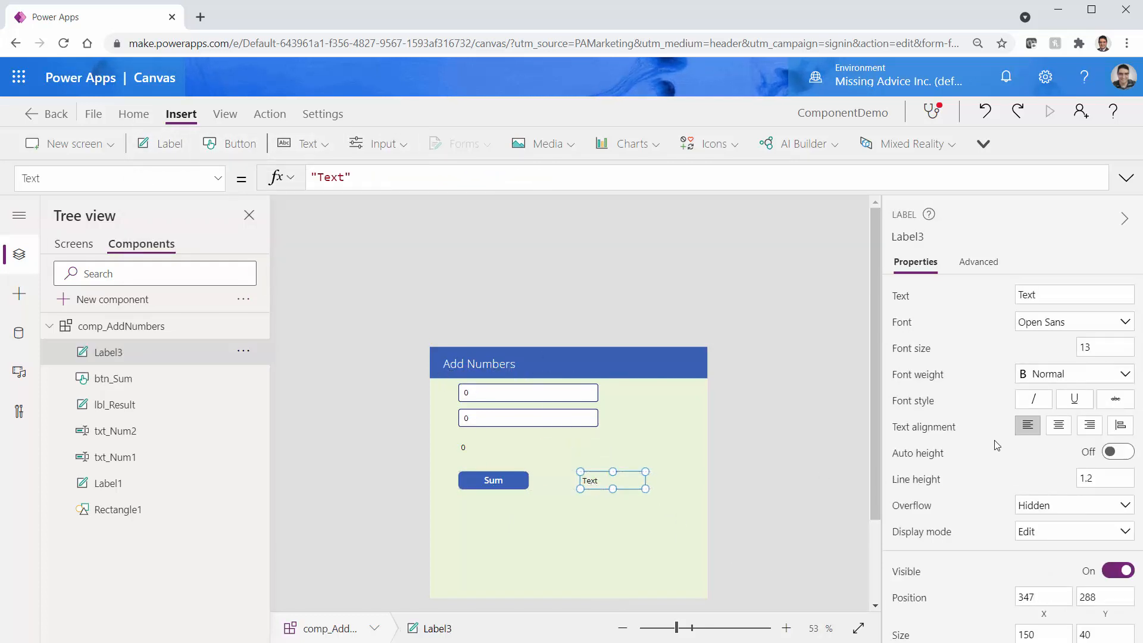
{"action": "left_click", "coordinate": [917, 236]}
{"action": "type", "text": "lbl"}
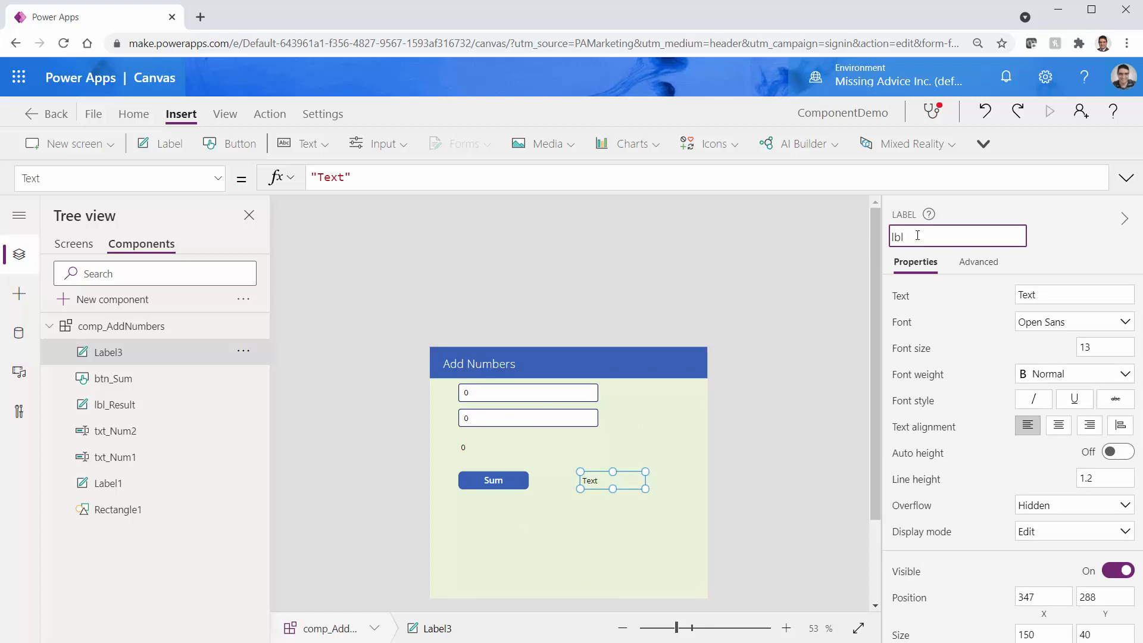
{"action": "type", "text": "_adding_Result"}
{"action": "left_click", "coordinate": [895, 300]}
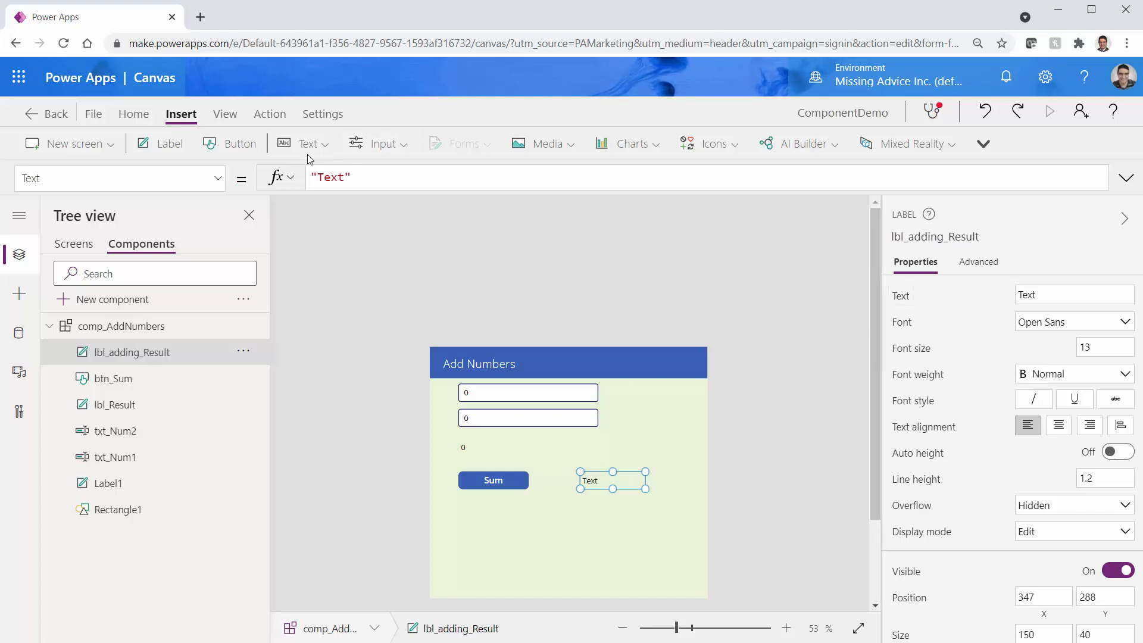
Set lbl_adding_Result's Text to adding_Result and save the app
{"action": "left_click", "coordinate": [352, 177]}
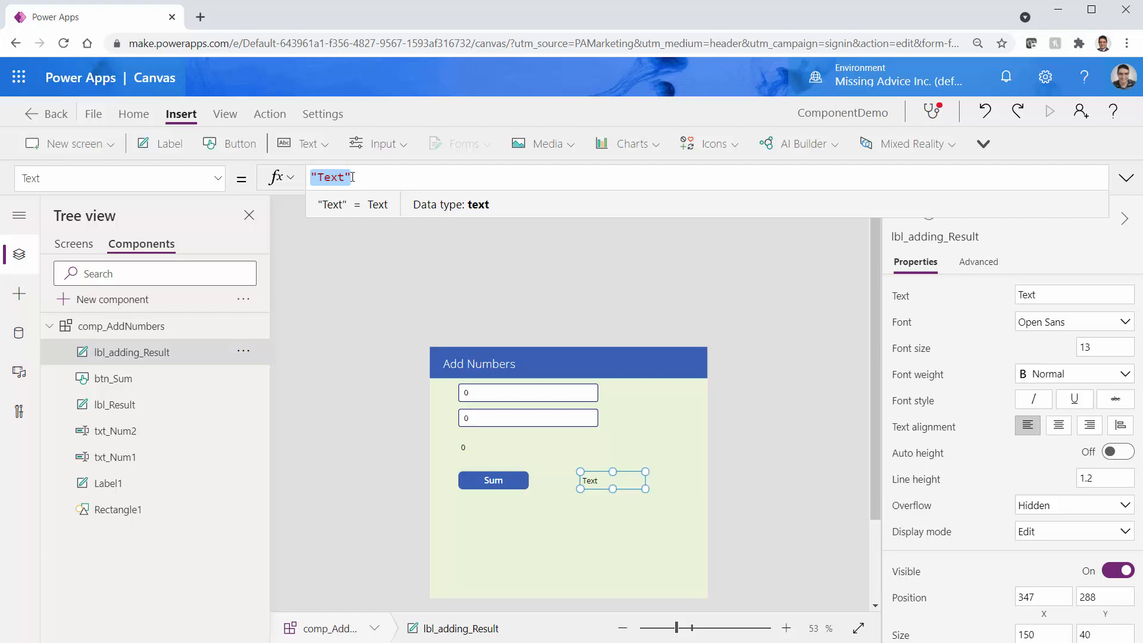
{"action": "type", "text": "adding_Result"}
{"action": "left_click", "coordinate": [592, 538]}
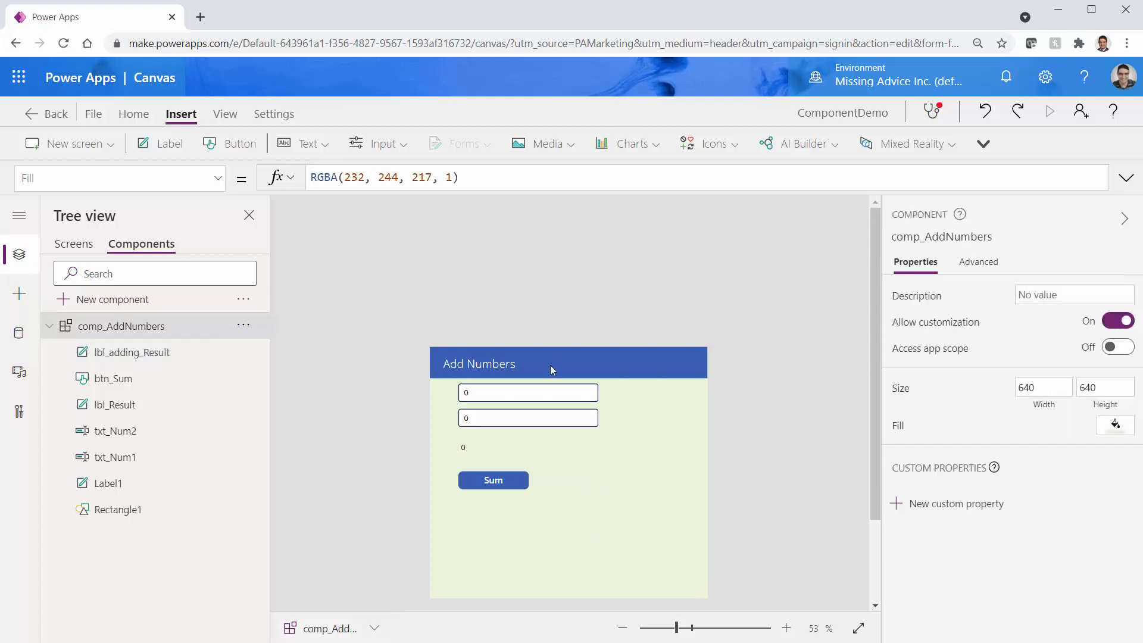
{"action": "key", "text": "ctrl+s"}
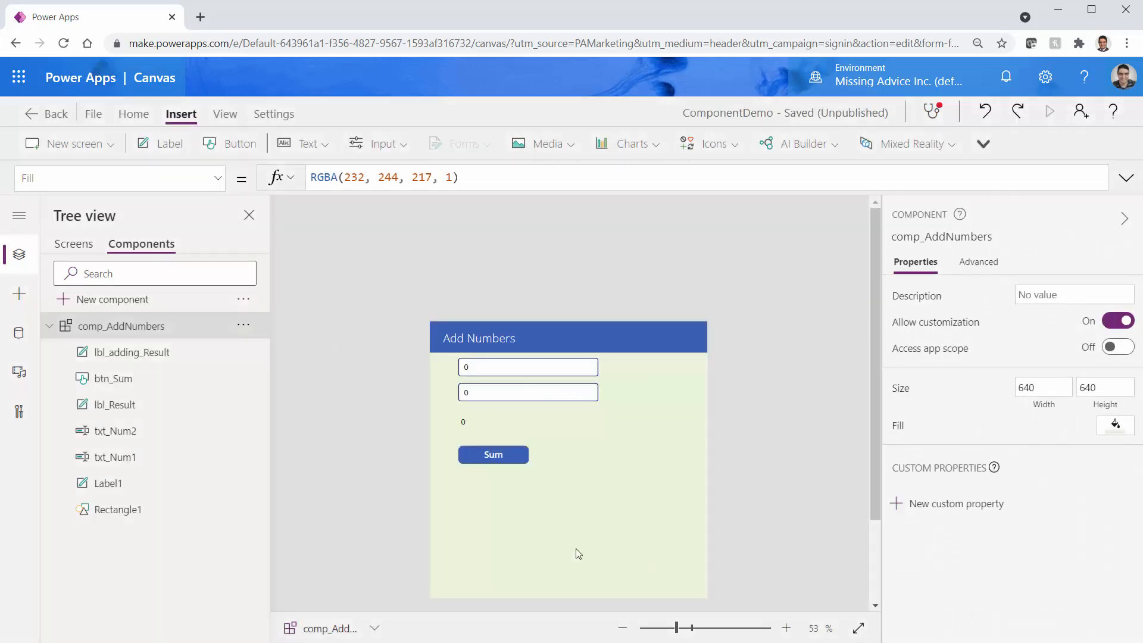
{"action": "left_click", "coordinate": [74, 244]}
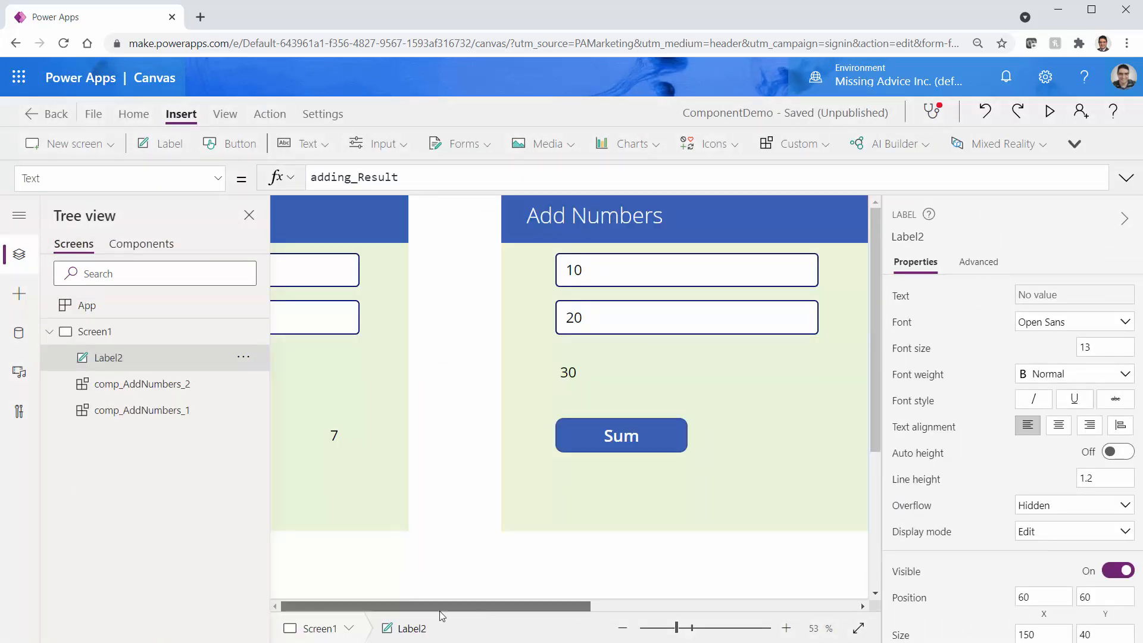
Clear Label2's adding_Result Text formula on Screen1 and start the preview
{"action": "left_click", "coordinate": [623, 628]}
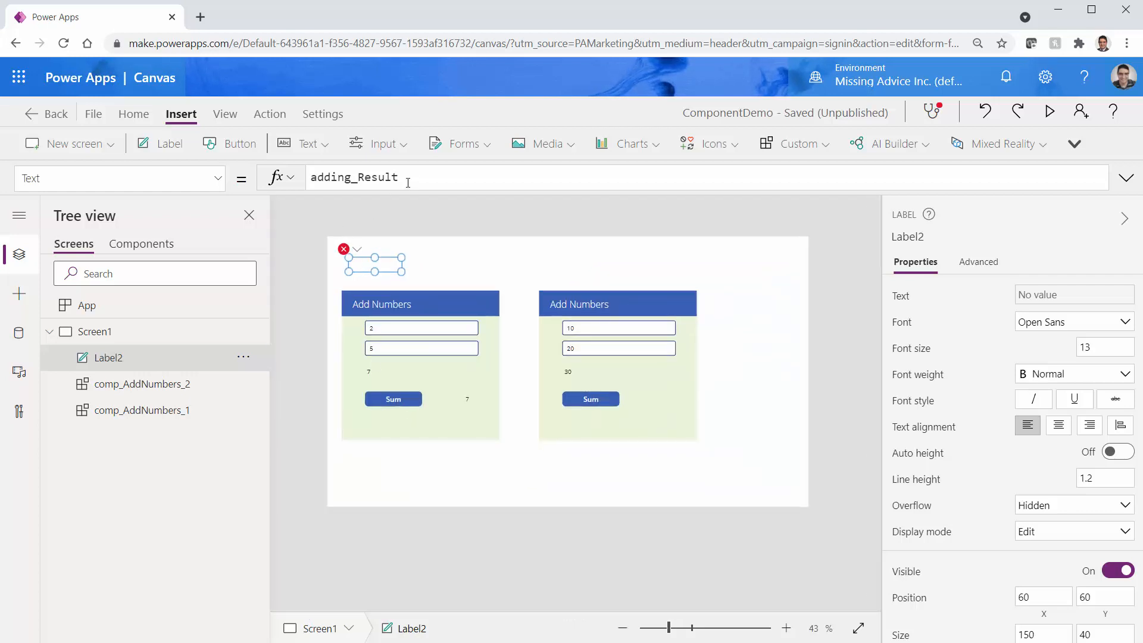
{"action": "left_click", "coordinate": [430, 187]}
{"action": "key", "text": "ctrl+a"}
{"action": "key", "text": "BackSpace"}
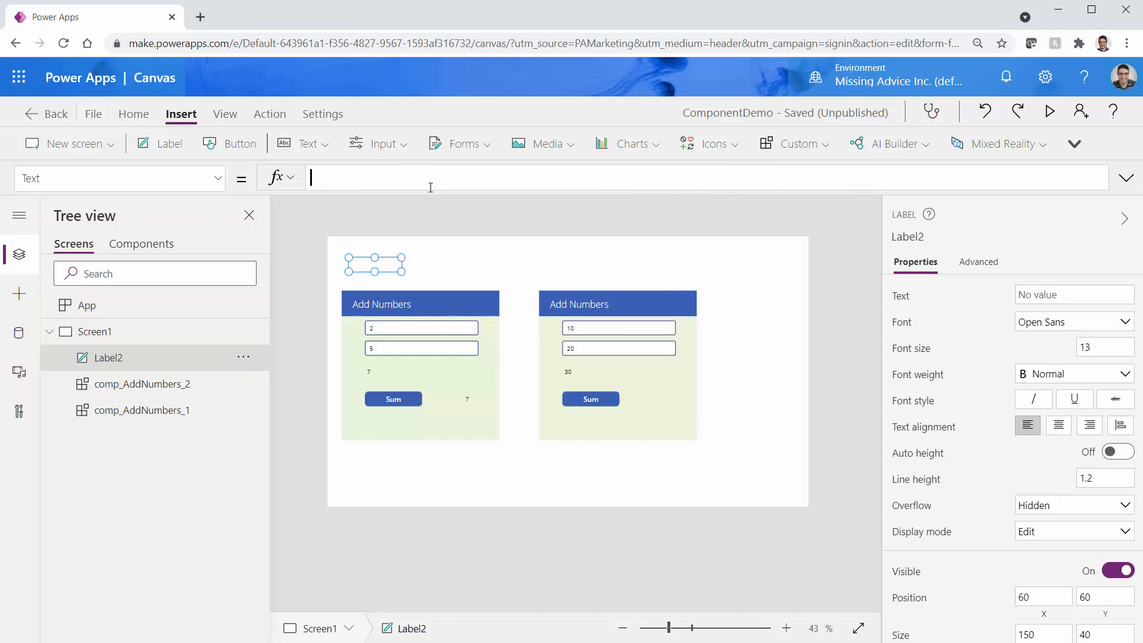
{"action": "left_click", "coordinate": [1048, 112]}
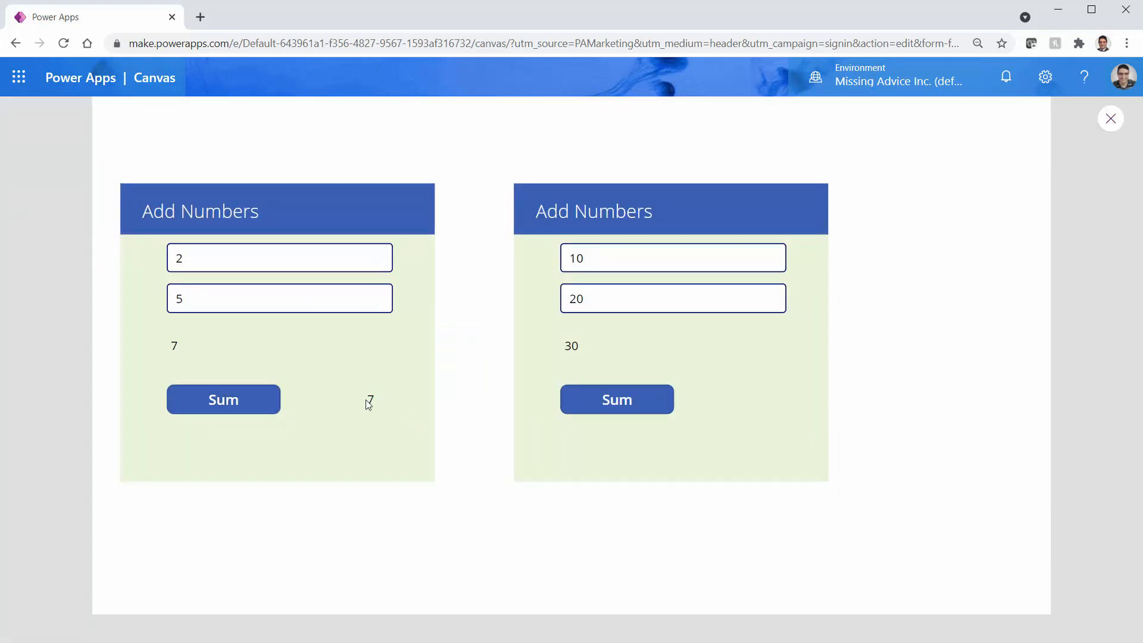
Change the left card's first number to 23 and run both Sum buttons
{"action": "double_click", "coordinate": [187, 257]}
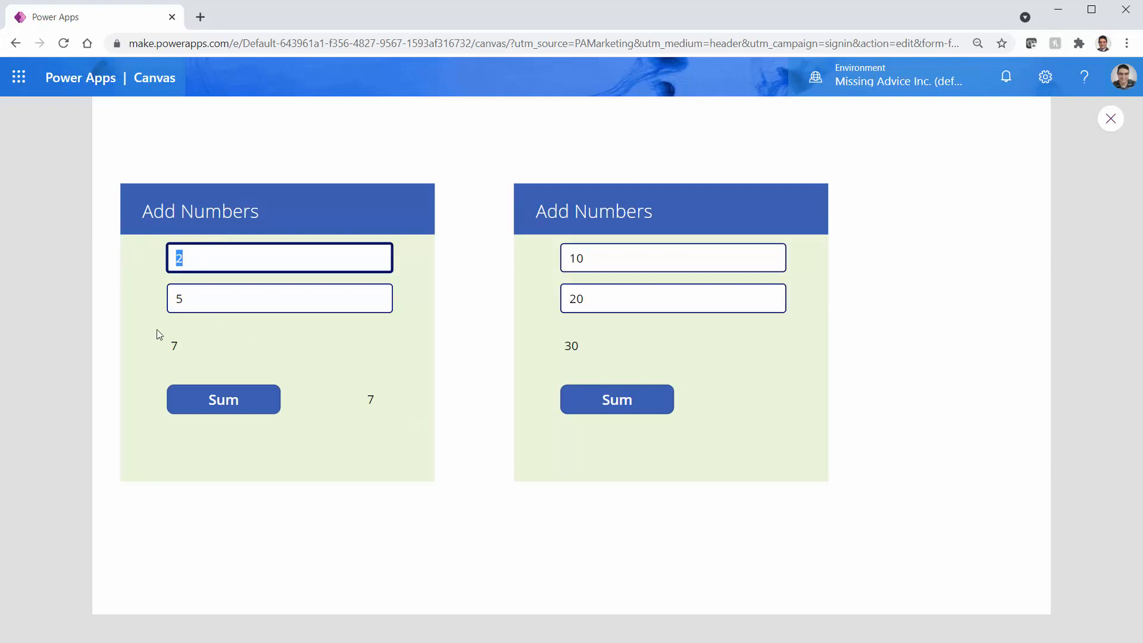
{"action": "type", "text": "23"}
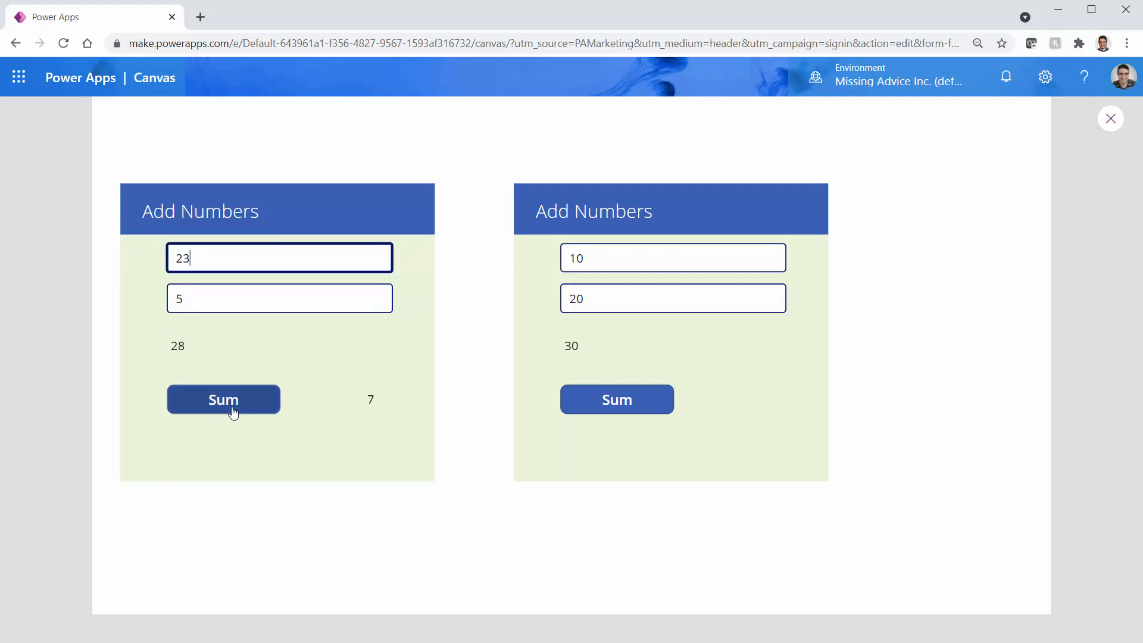
{"action": "left_click", "coordinate": [208, 407]}
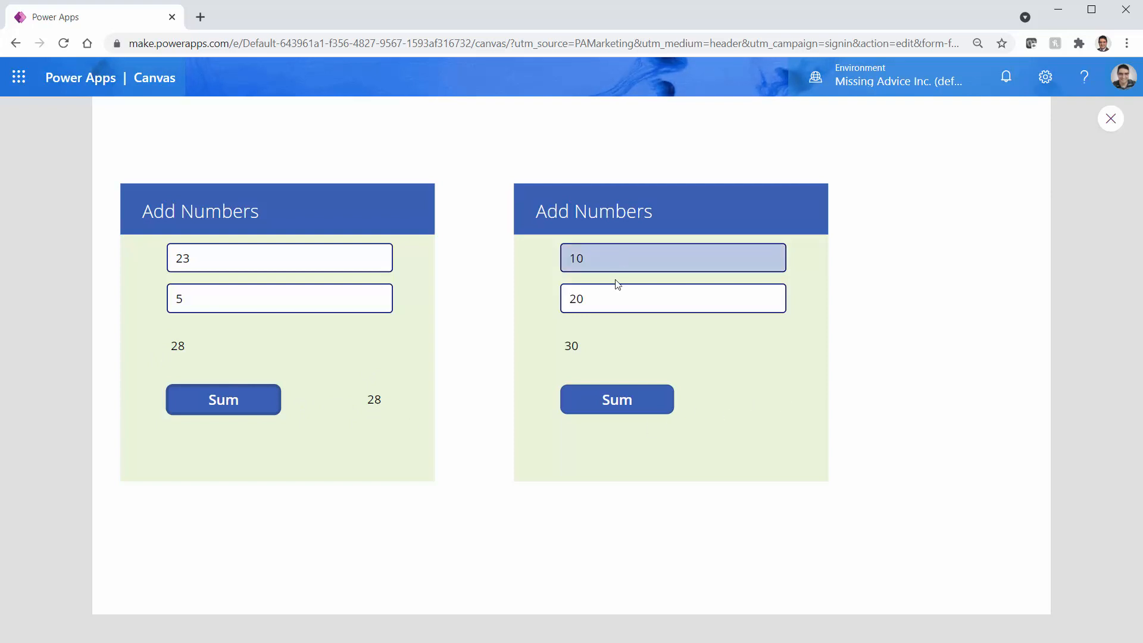
{"action": "left_click", "coordinate": [619, 403]}
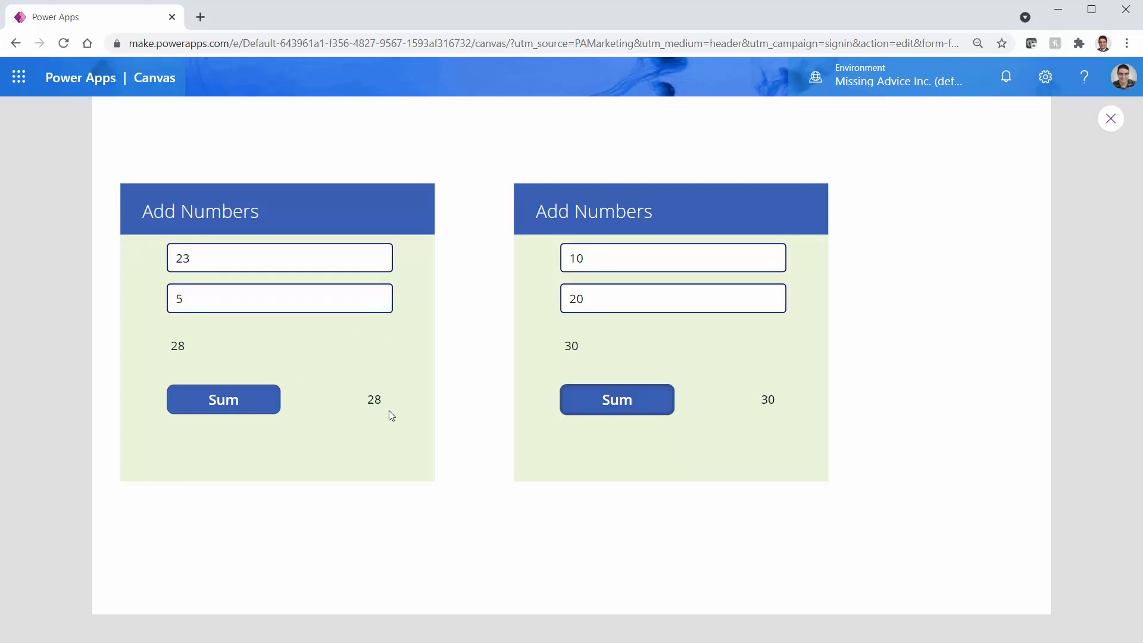
Highlight the new results, 28 in the left card and 30 in the right
{"action": "double_click", "coordinate": [373, 400]}
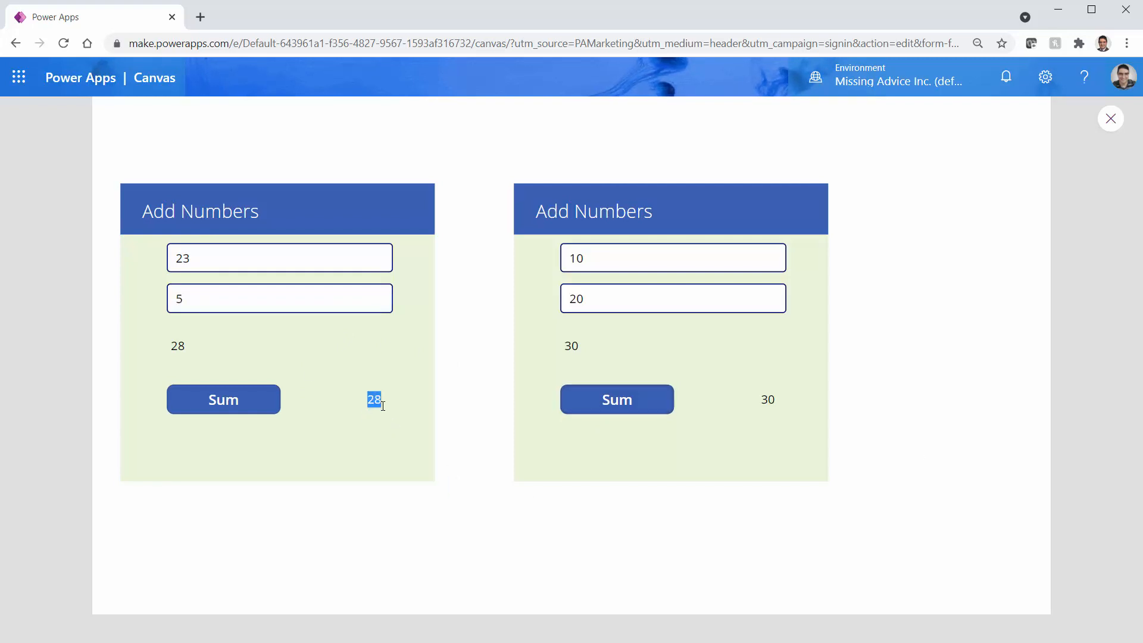
{"action": "left_click", "coordinate": [761, 402]}
{"action": "double_click", "coordinate": [773, 400]}
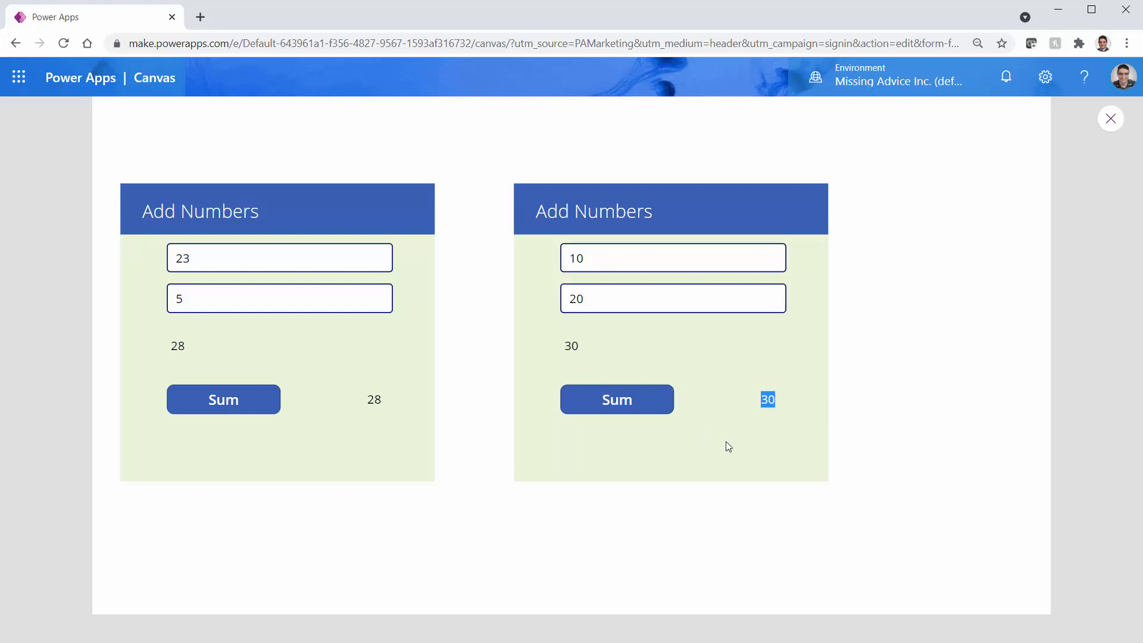
{"action": "left_click", "coordinate": [768, 406]}
Close the preview and select comp_AddNumbers_1 and comp_AddNumbers_2, showing 28 and 30
{"action": "left_click", "coordinate": [1110, 125]}
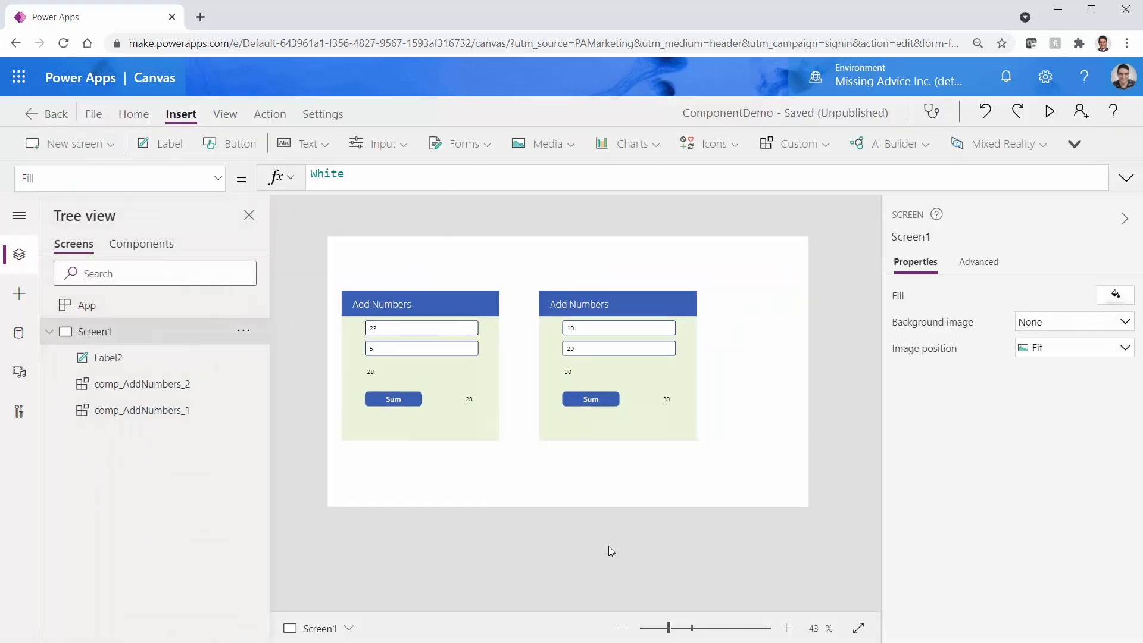
{"action": "left_click", "coordinate": [464, 433]}
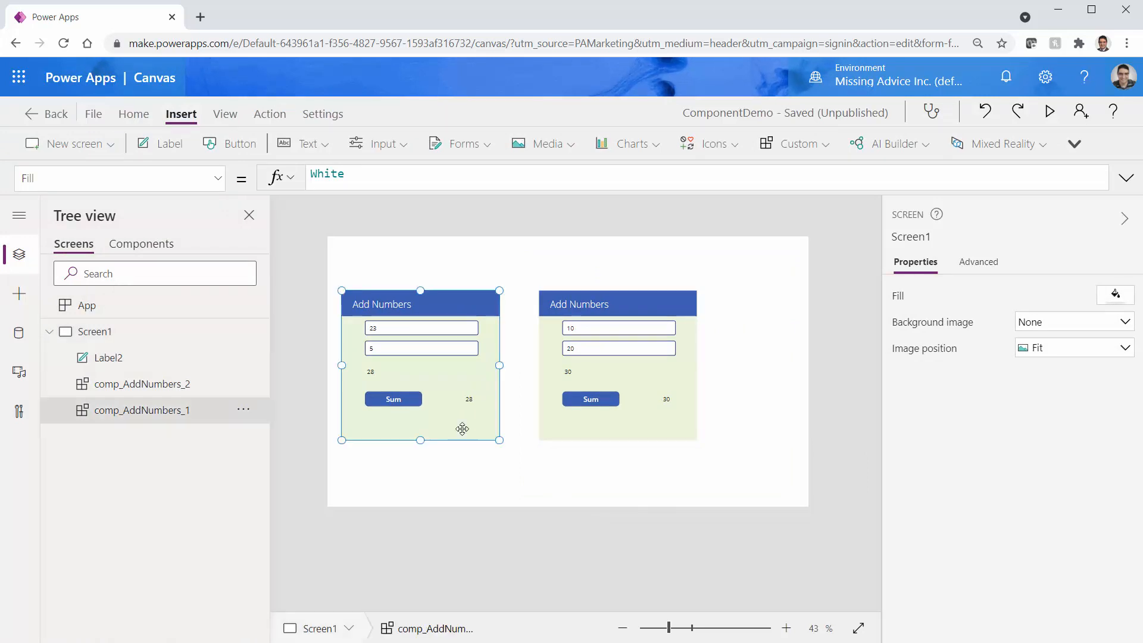
{"action": "left_click", "coordinate": [574, 434]}
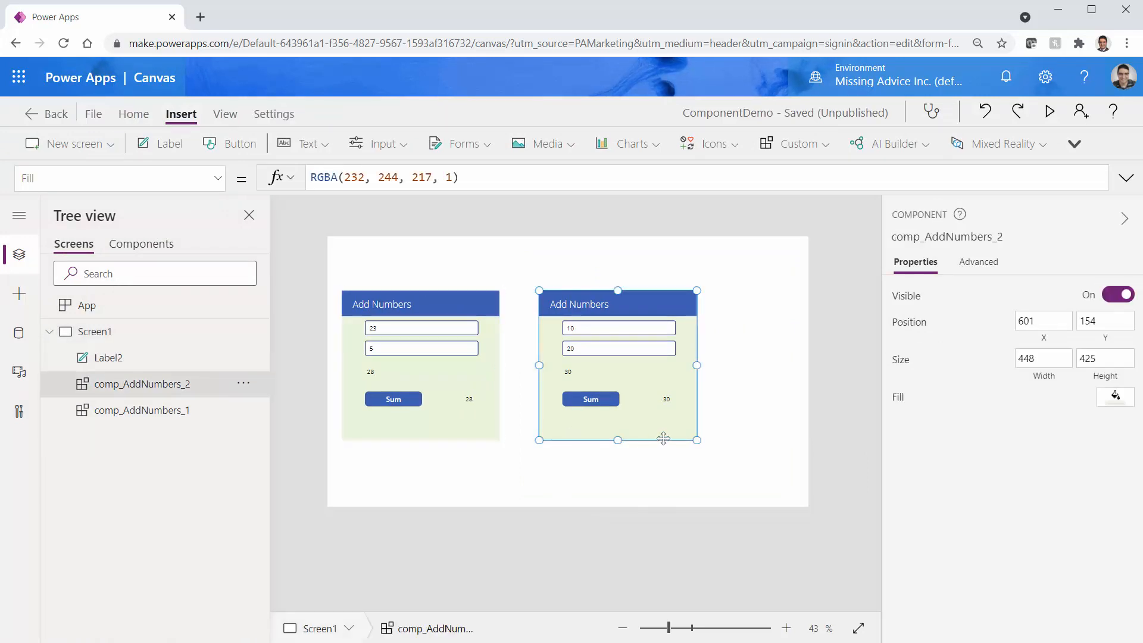
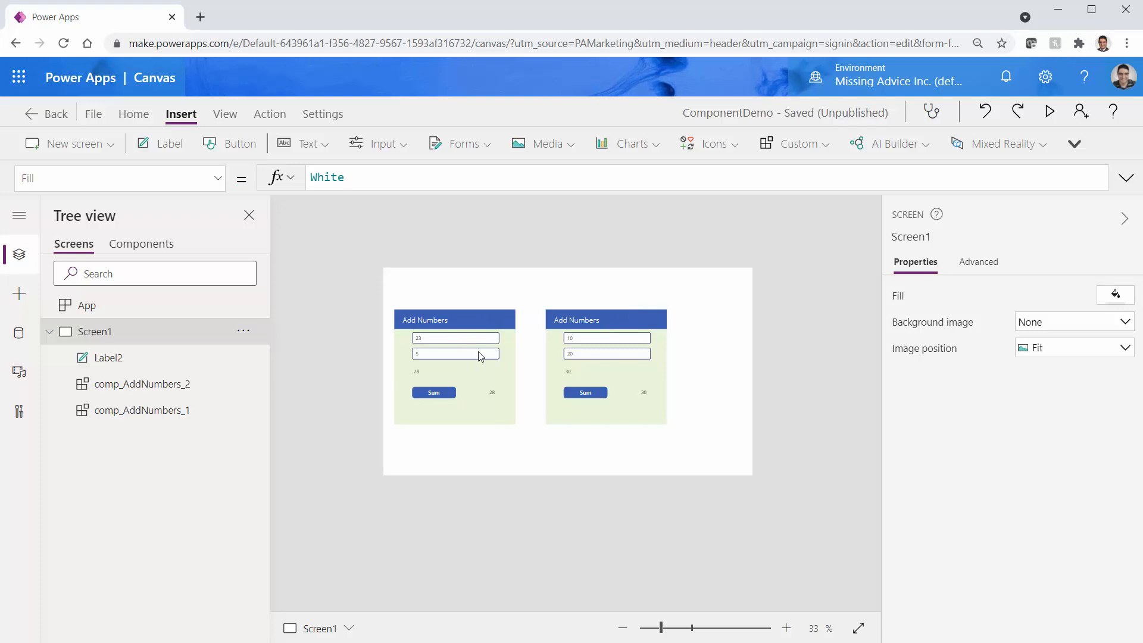
In comp_AddNumbers, fill in a new custom property Title Color (TitleColor) with data type Color
{"action": "left_click", "coordinate": [141, 244]}
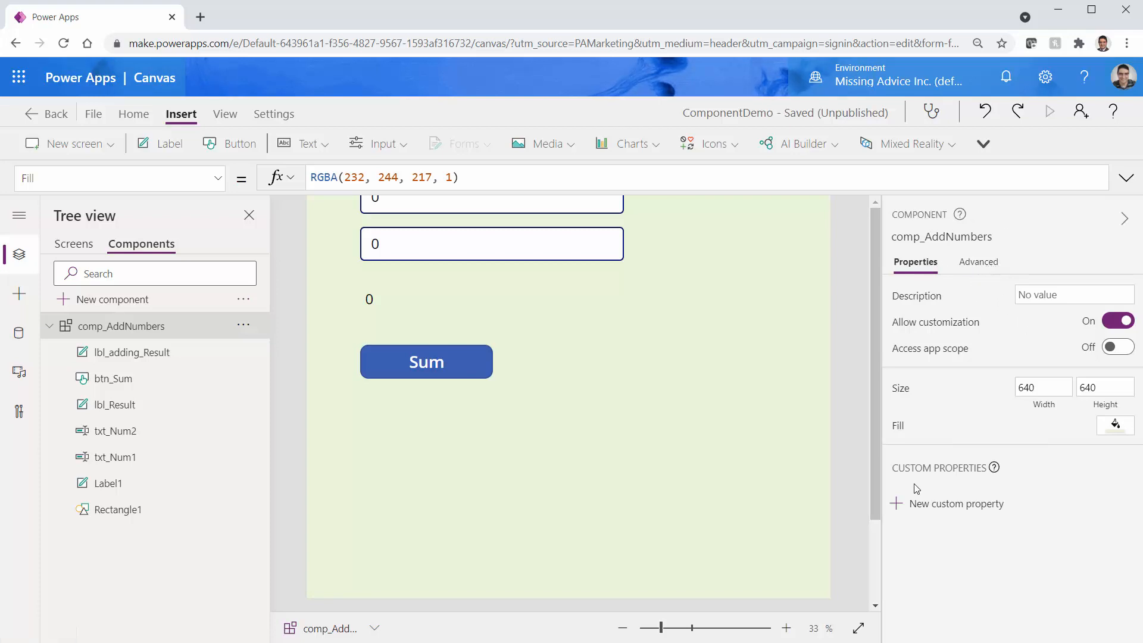
{"action": "left_click", "coordinate": [934, 511]}
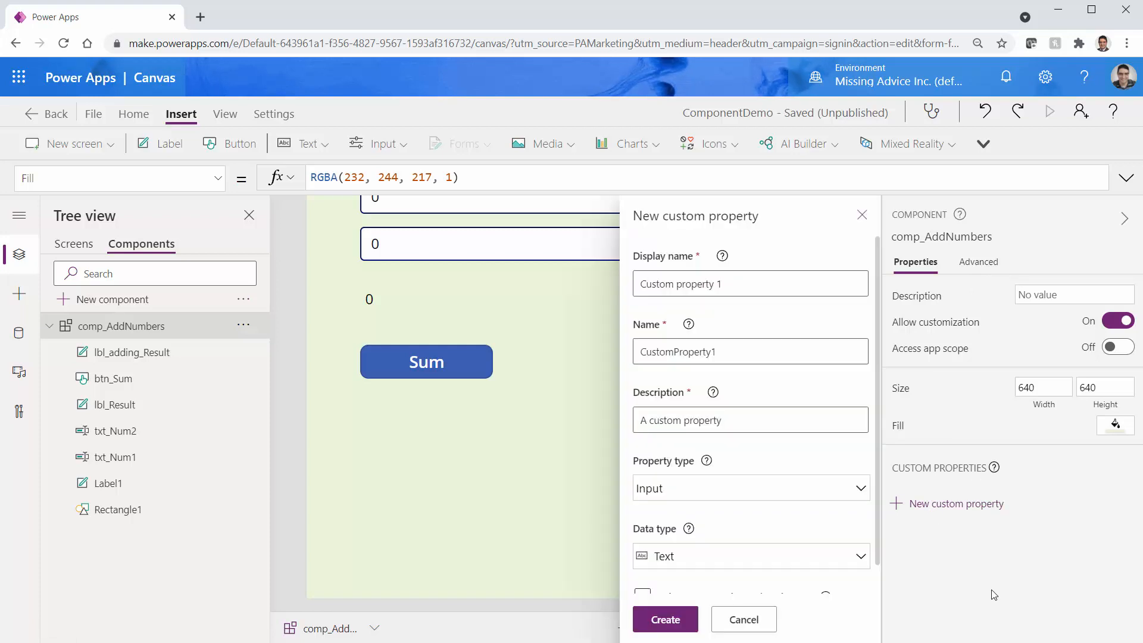
{"action": "left_click", "coordinate": [731, 286]}
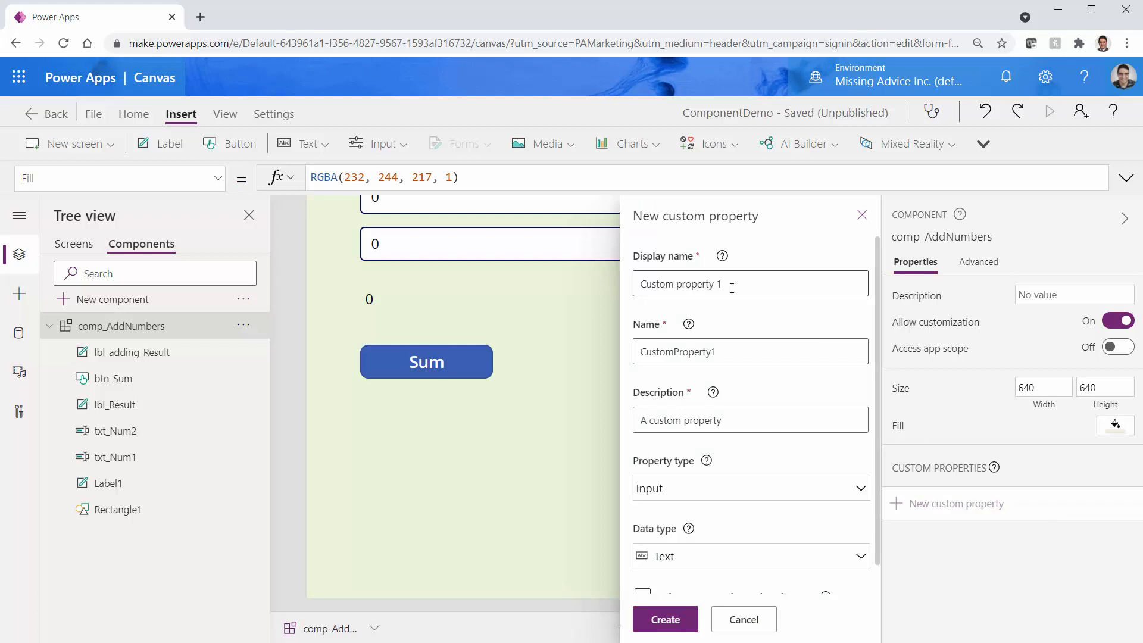
{"action": "triple_click", "coordinate": [736, 288]}
{"action": "type", "text": "T"}
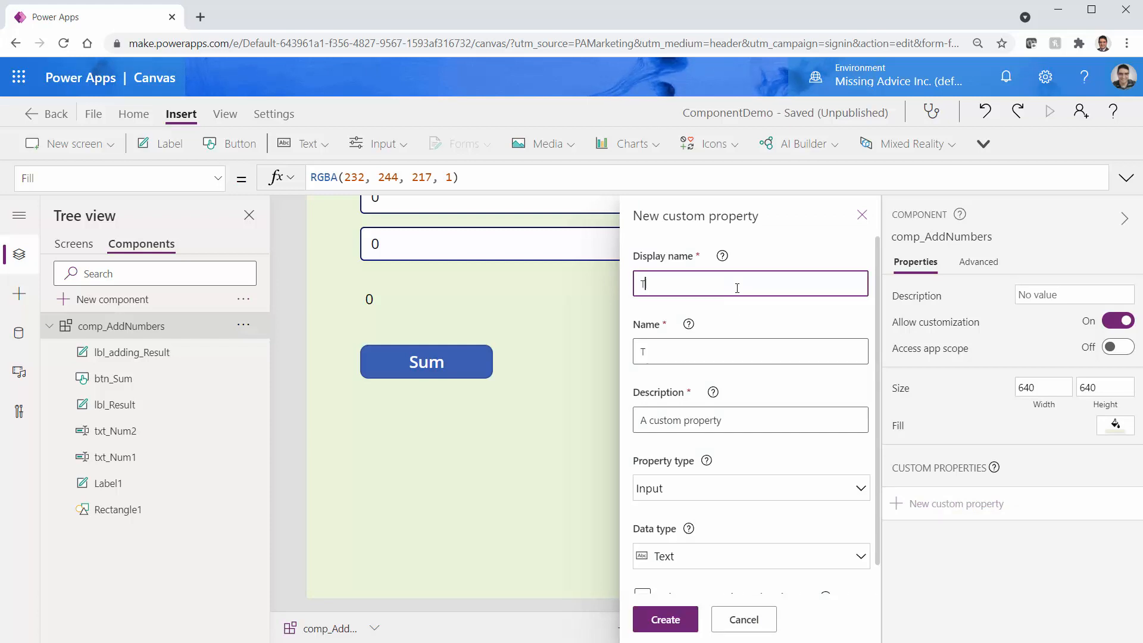
{"action": "type", "text": "itle Color"}
{"action": "left_click", "coordinate": [674, 352]}
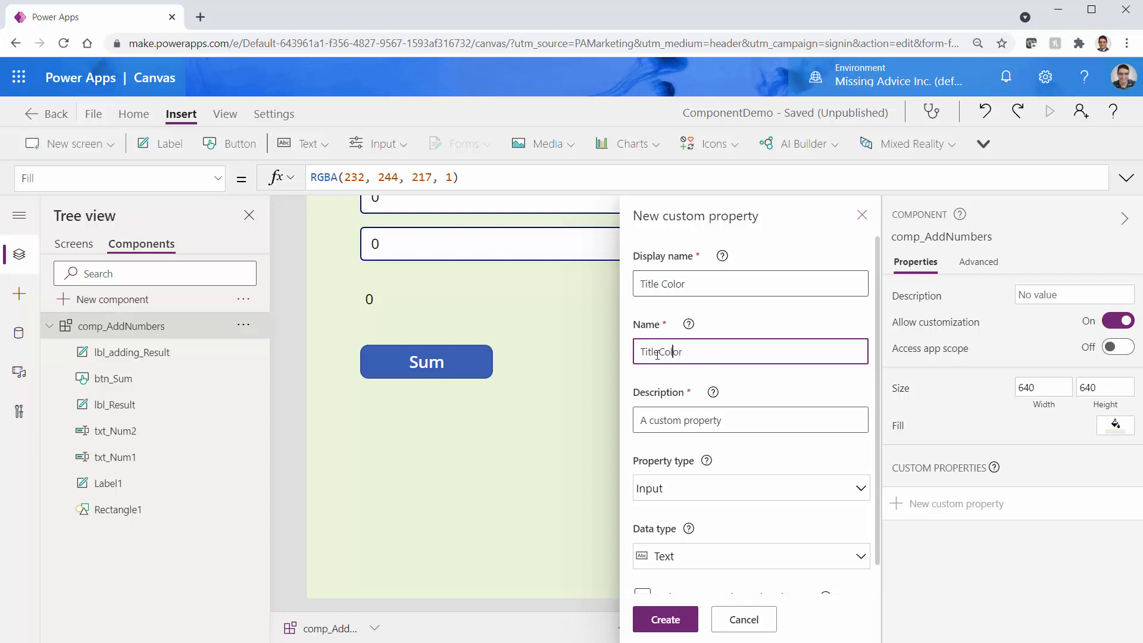
{"action": "left_click", "coordinate": [696, 419]}
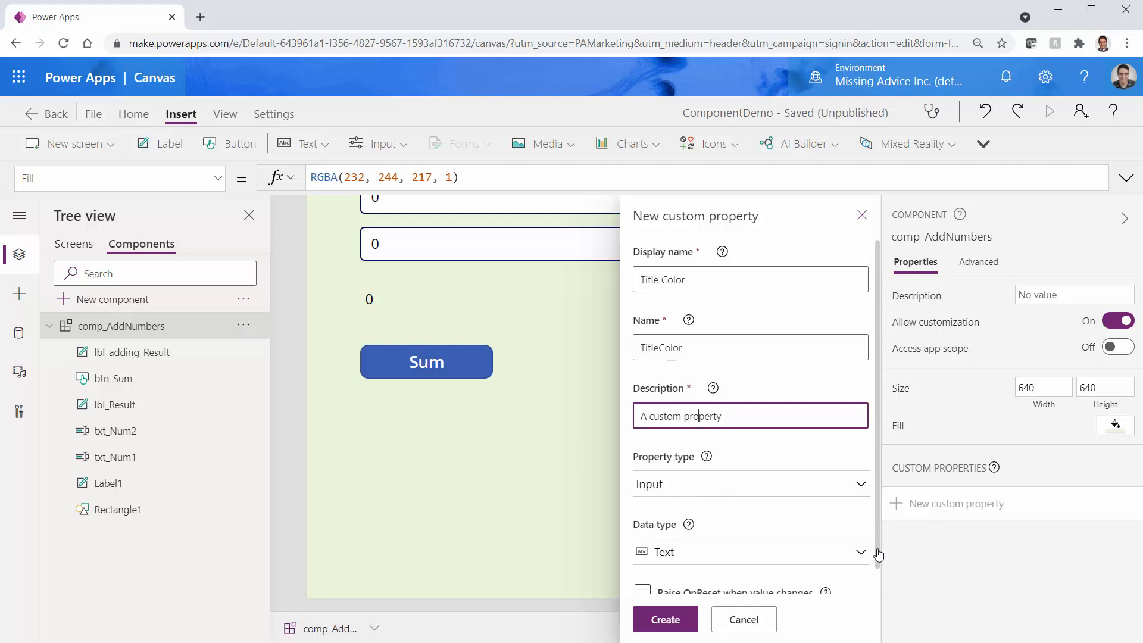
{"action": "scroll", "coordinate": [878, 552], "scroll_direction": "down", "scroll_amount": 1}
{"action": "left_click", "coordinate": [862, 528]}
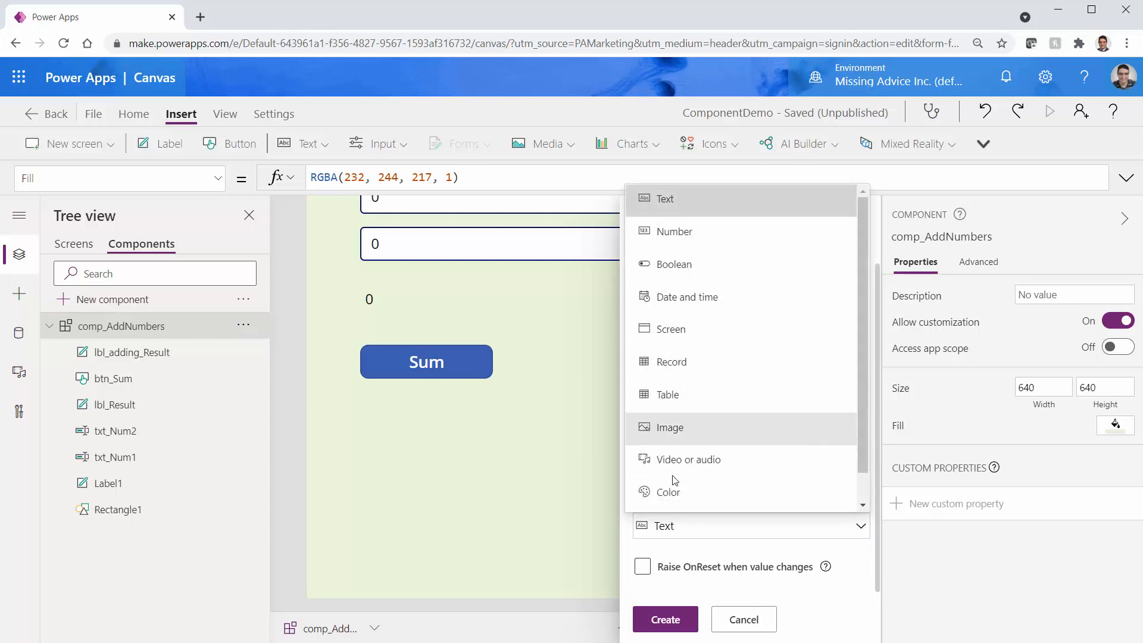
{"action": "left_click", "coordinate": [670, 496]}
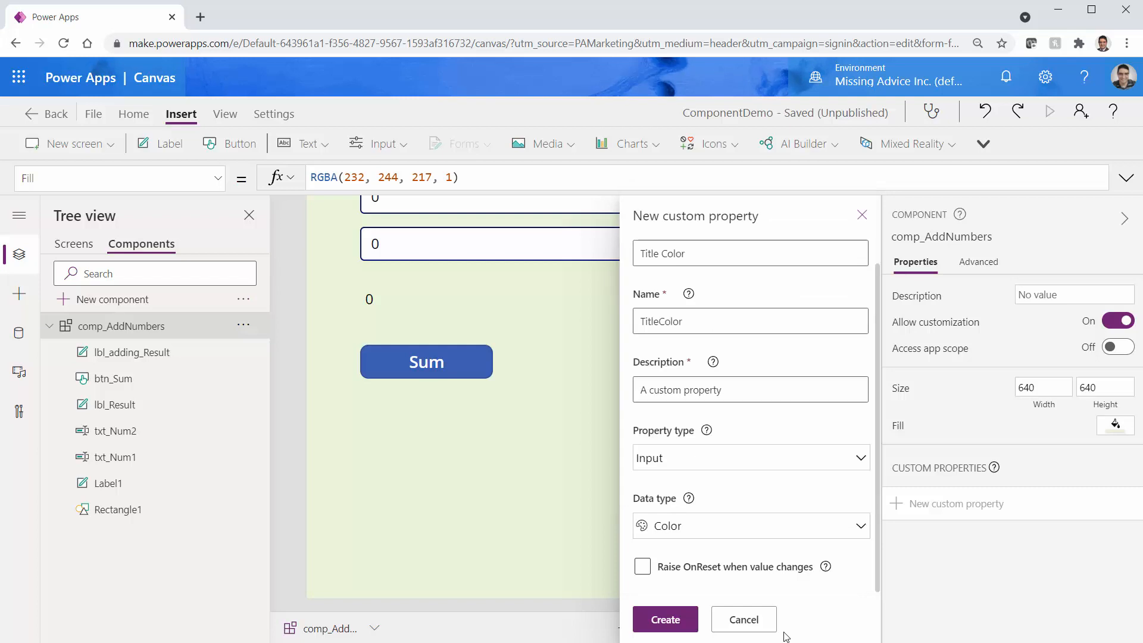
Create the Title Color property and fit the whole component in the canvas
{"action": "left_click", "coordinate": [665, 619]}
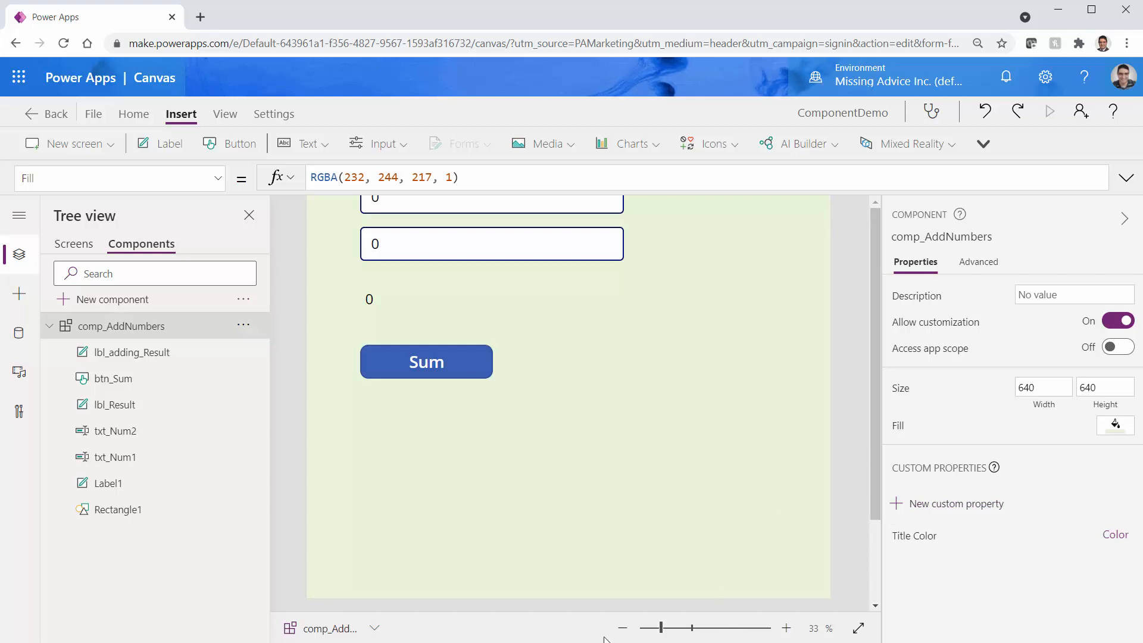
{"action": "left_click", "coordinate": [623, 628]}
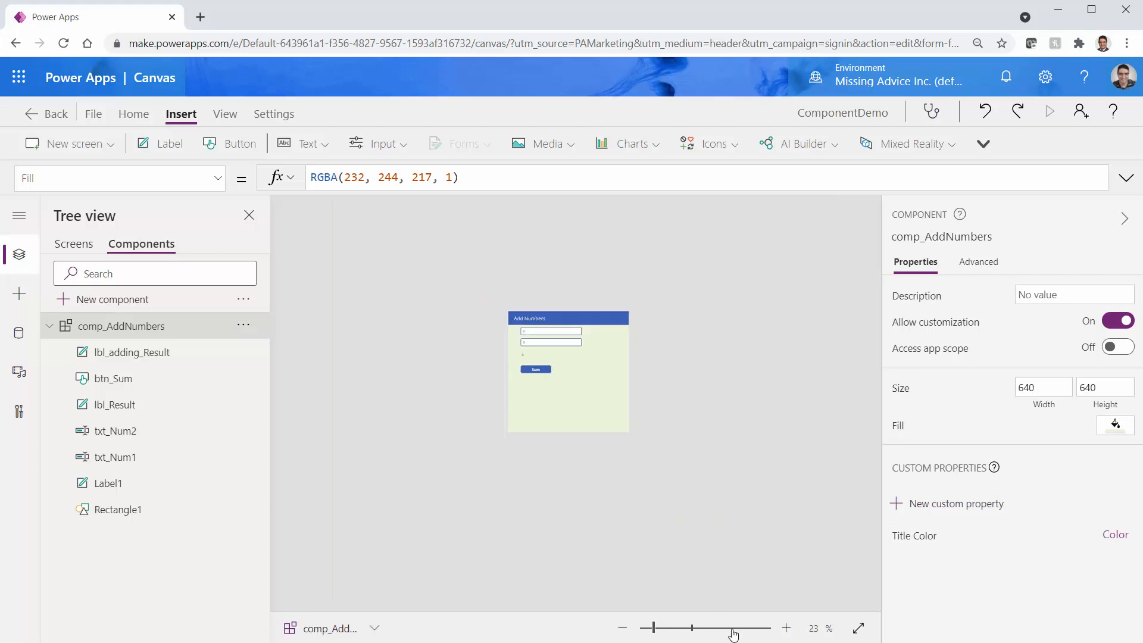
{"action": "left_click", "coordinate": [858, 628]}
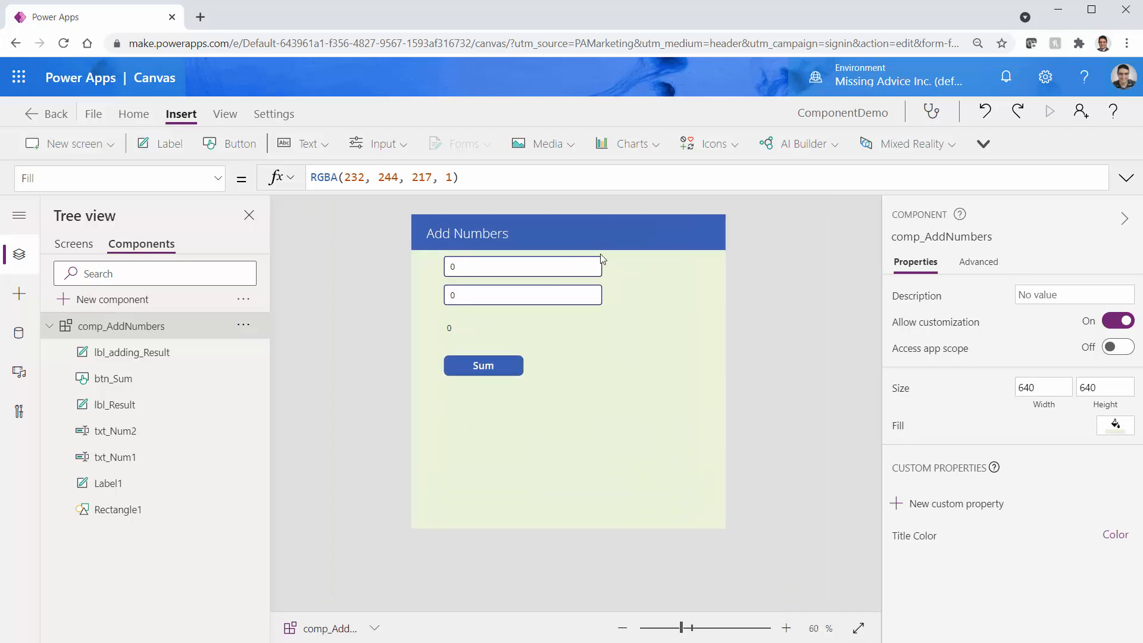
Set Rectangle1's Fill formula to Parent.TitleColor and save the app
{"action": "left_click", "coordinate": [608, 234]}
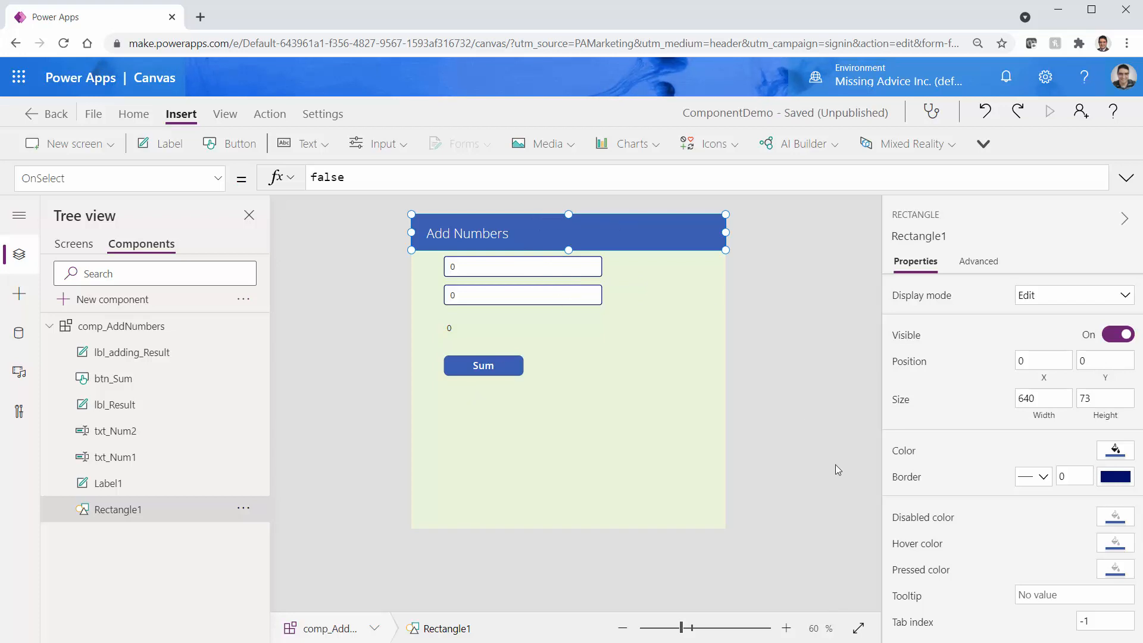
{"action": "left_click", "coordinate": [898, 454]}
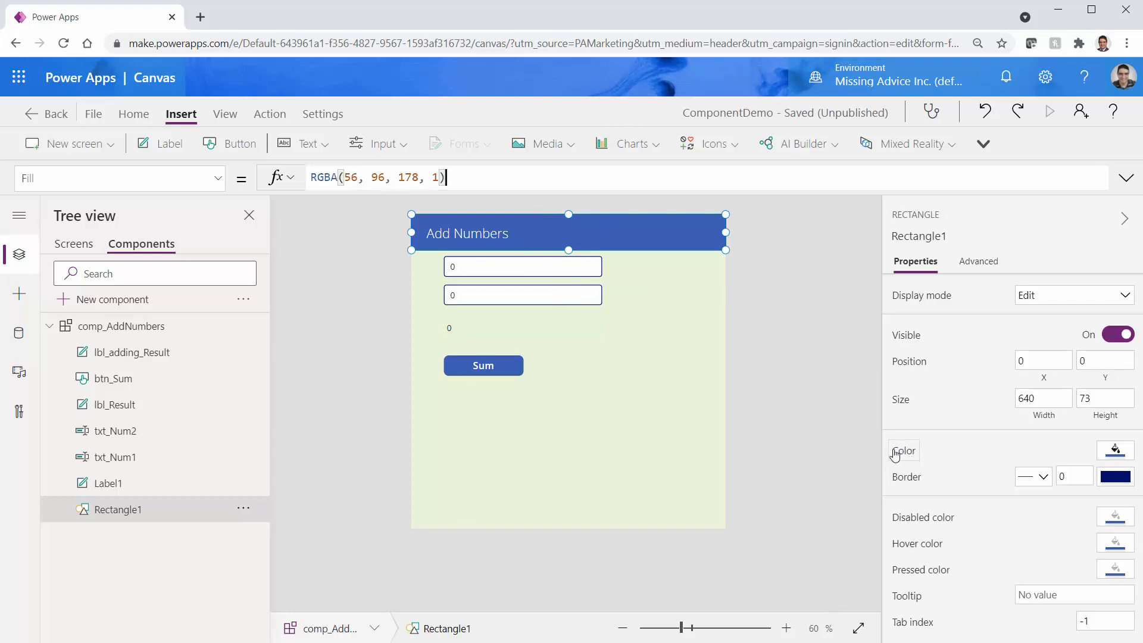
{"action": "triple_click", "coordinate": [495, 184]}
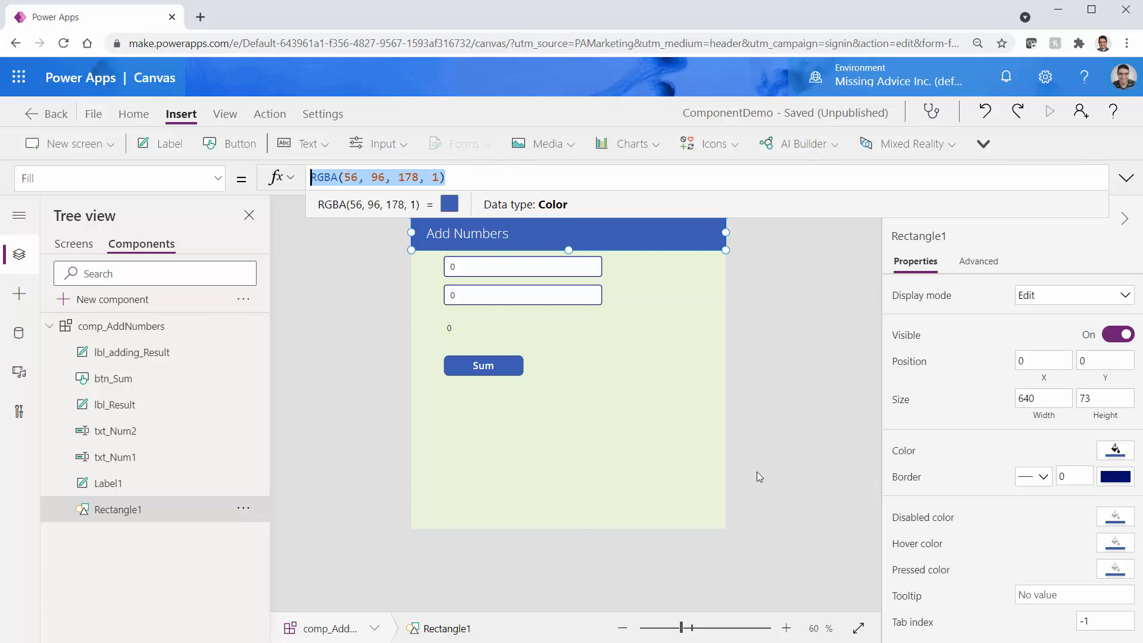
{"action": "type", "text": "pare"}
{"action": "key", "text": "Down"}
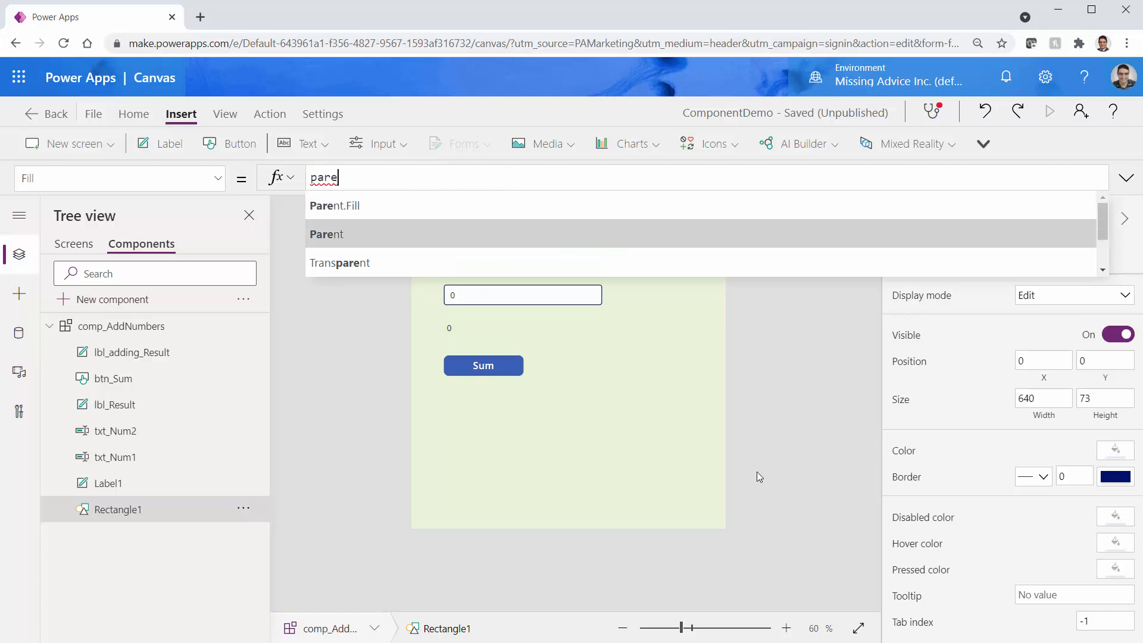
{"action": "key", "text": "Tab"}
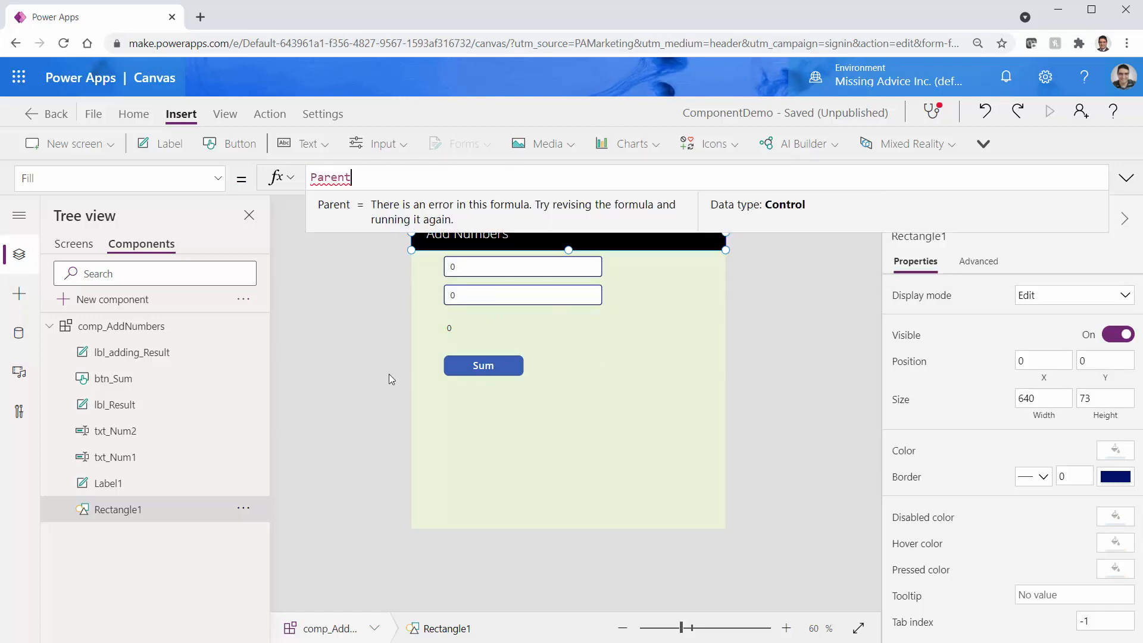
{"action": "type", "text": "."}
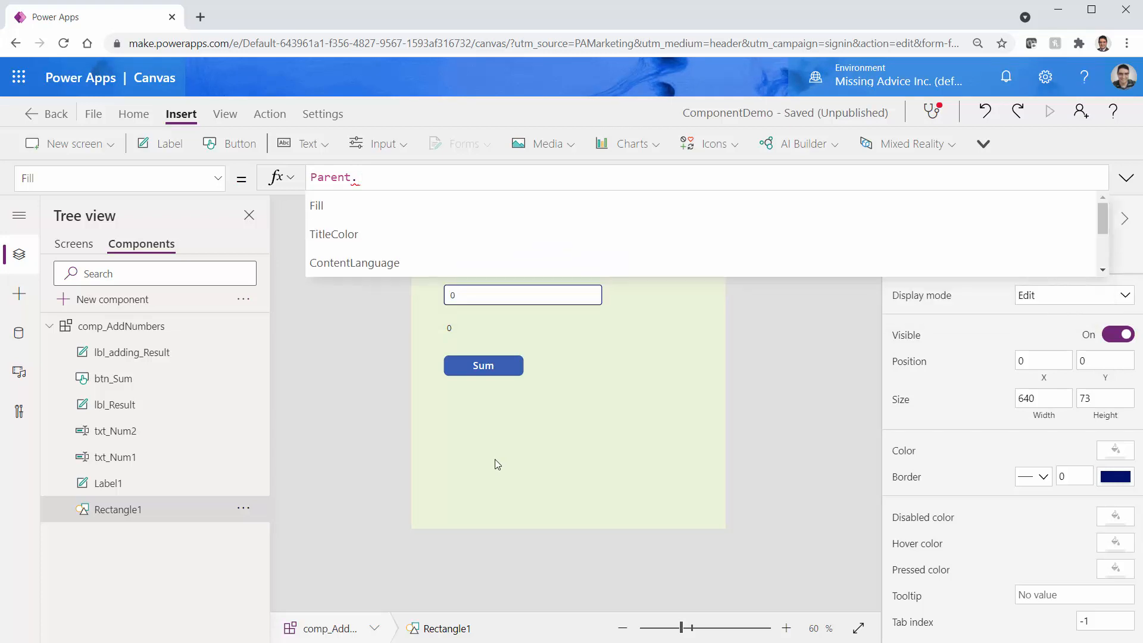
{"action": "key", "text": "Down"}
{"action": "key", "text": "Tab"}
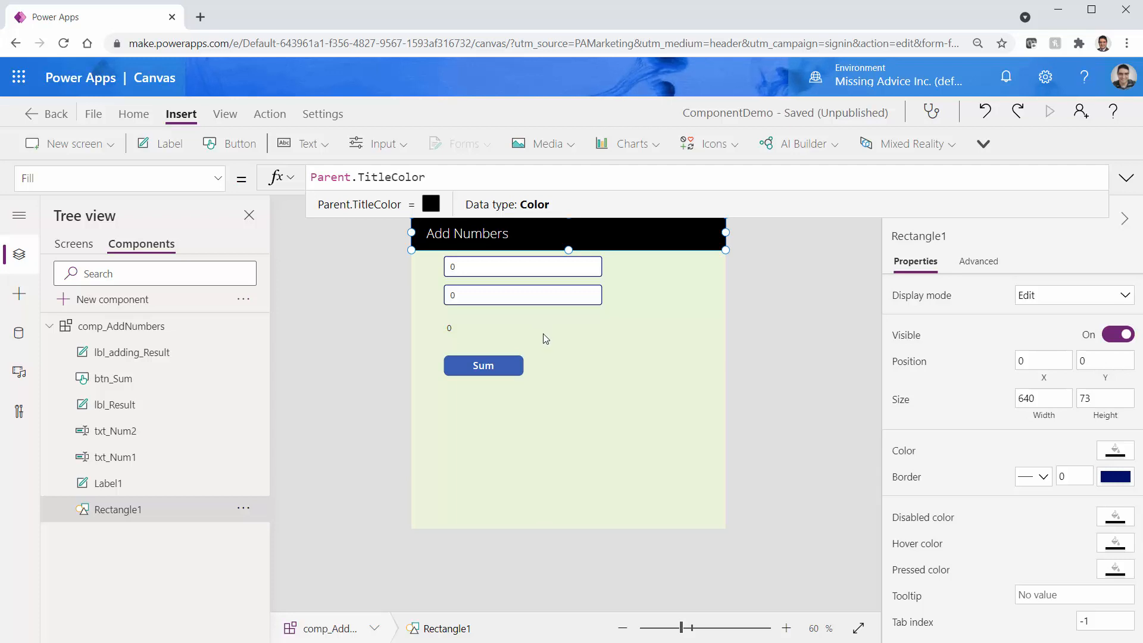
{"action": "key", "text": "ctrl+s"}
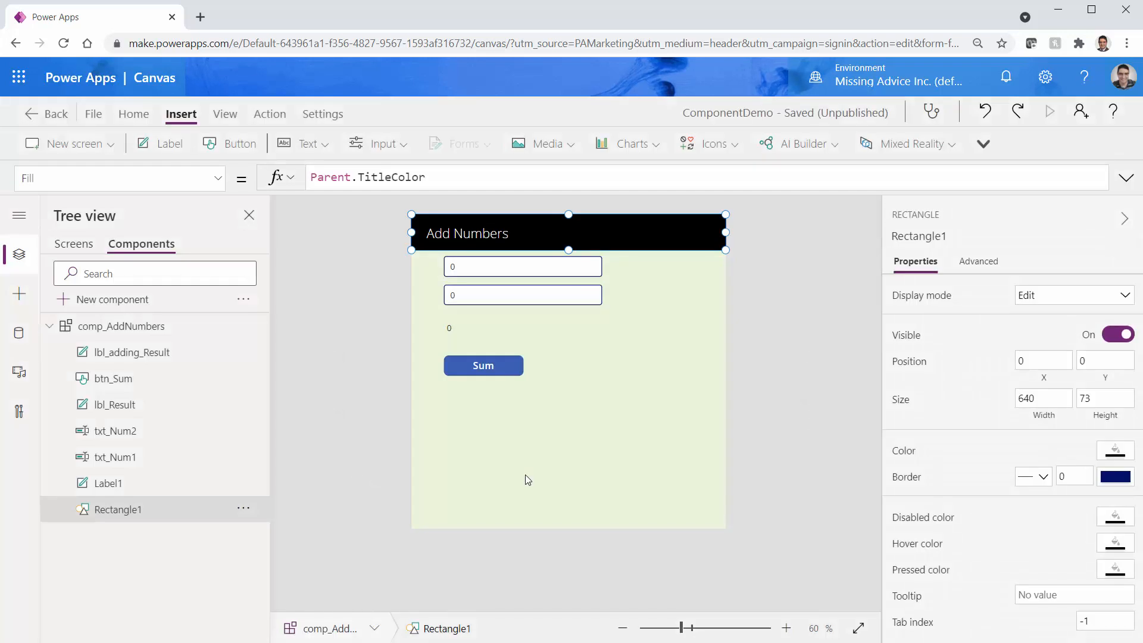
On Screen1, set comp_AddNumbers_1's Title Color to red
{"action": "left_click", "coordinate": [80, 245]}
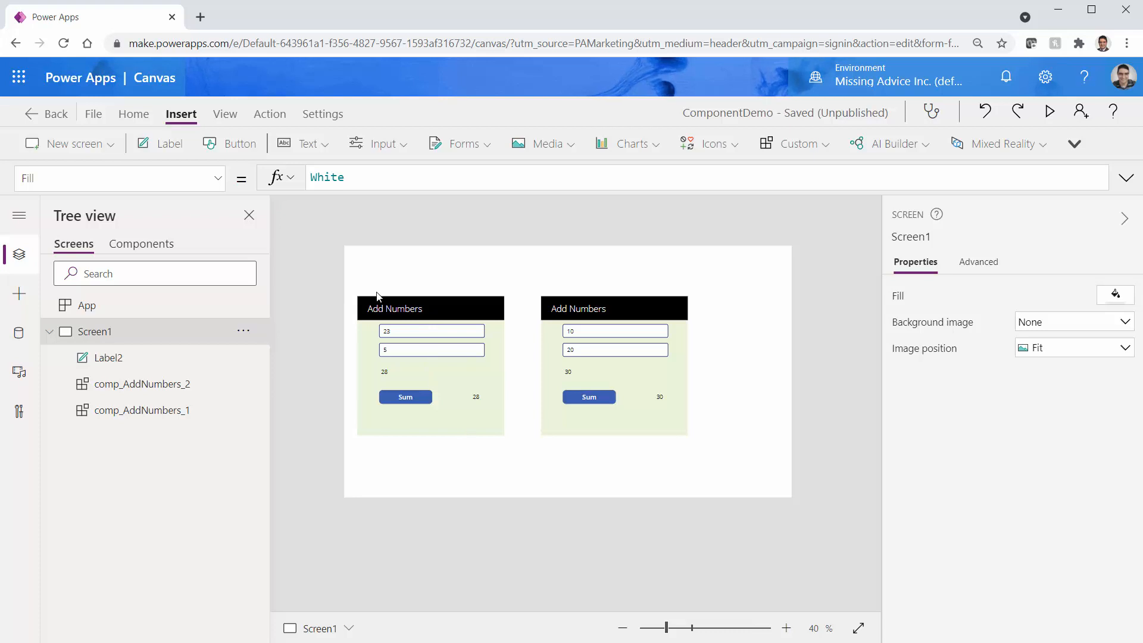
{"action": "left_click", "coordinate": [472, 424]}
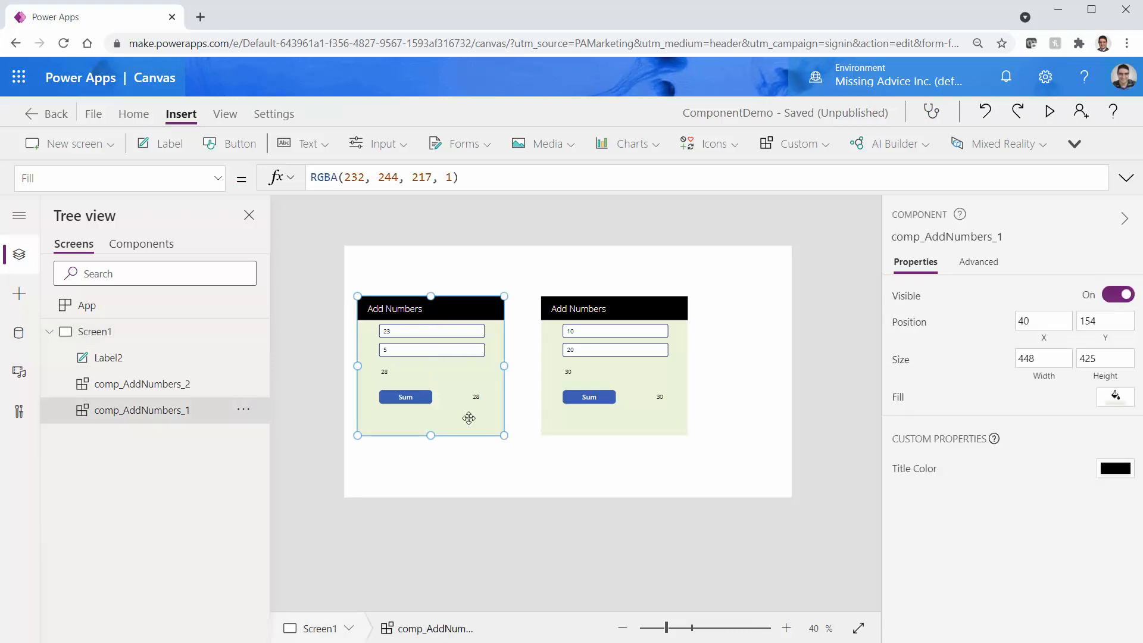
{"action": "left_click", "coordinate": [1121, 473]}
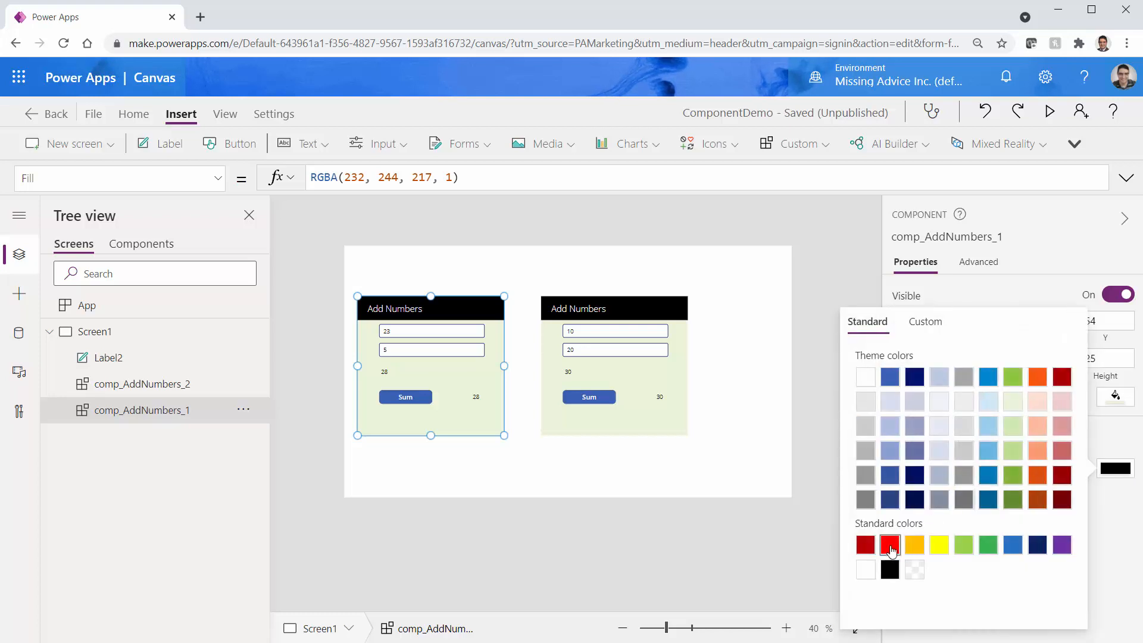
{"action": "left_click", "coordinate": [889, 544]}
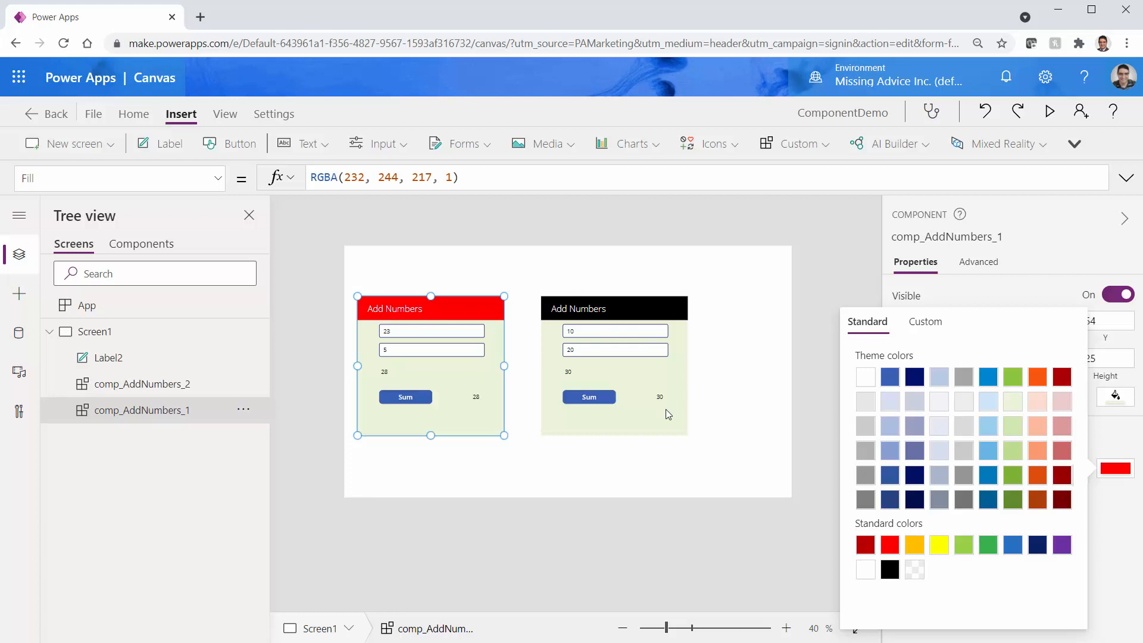
Set comp_AddNumbers_2's Title Color to orange and deselect it
{"action": "left_click", "coordinate": [664, 407]}
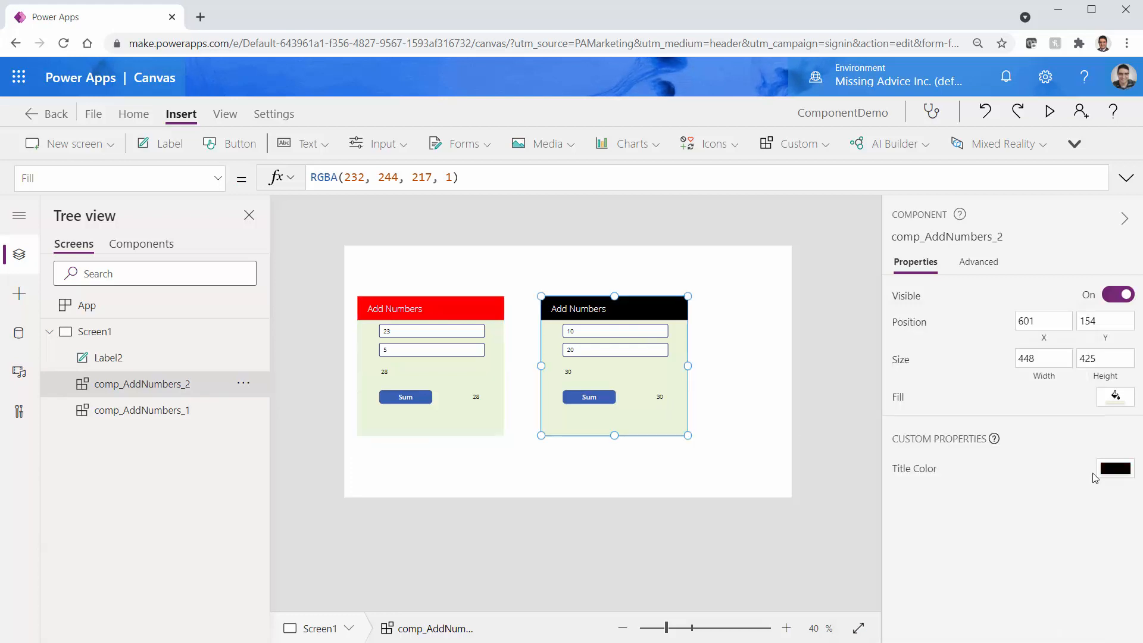
{"action": "left_click", "coordinate": [1111, 471]}
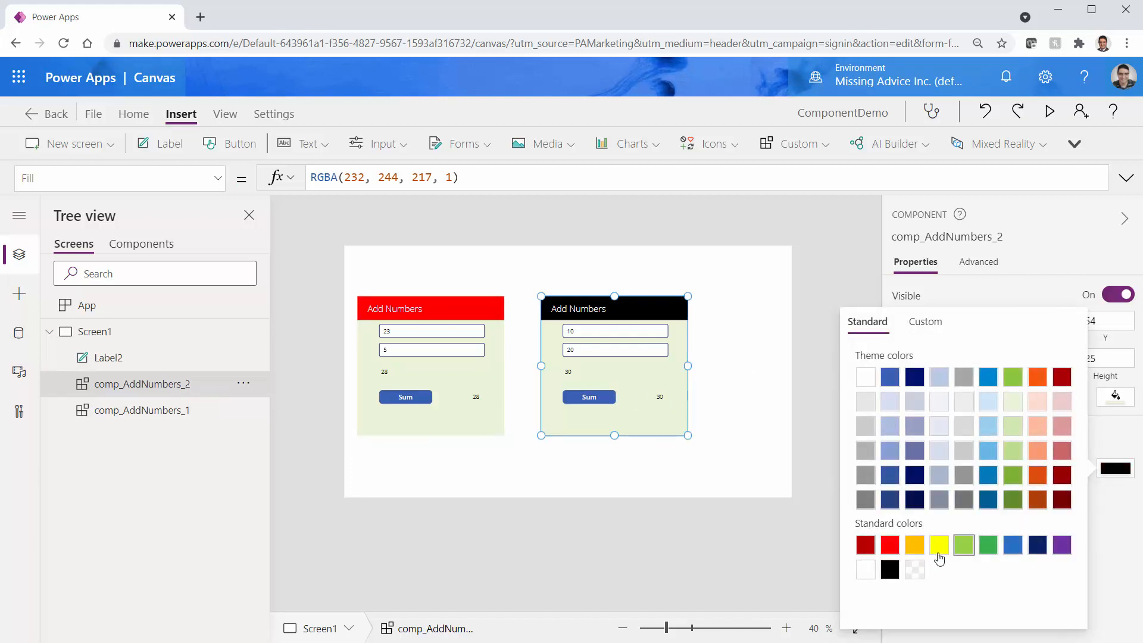
{"action": "left_click", "coordinate": [913, 545]}
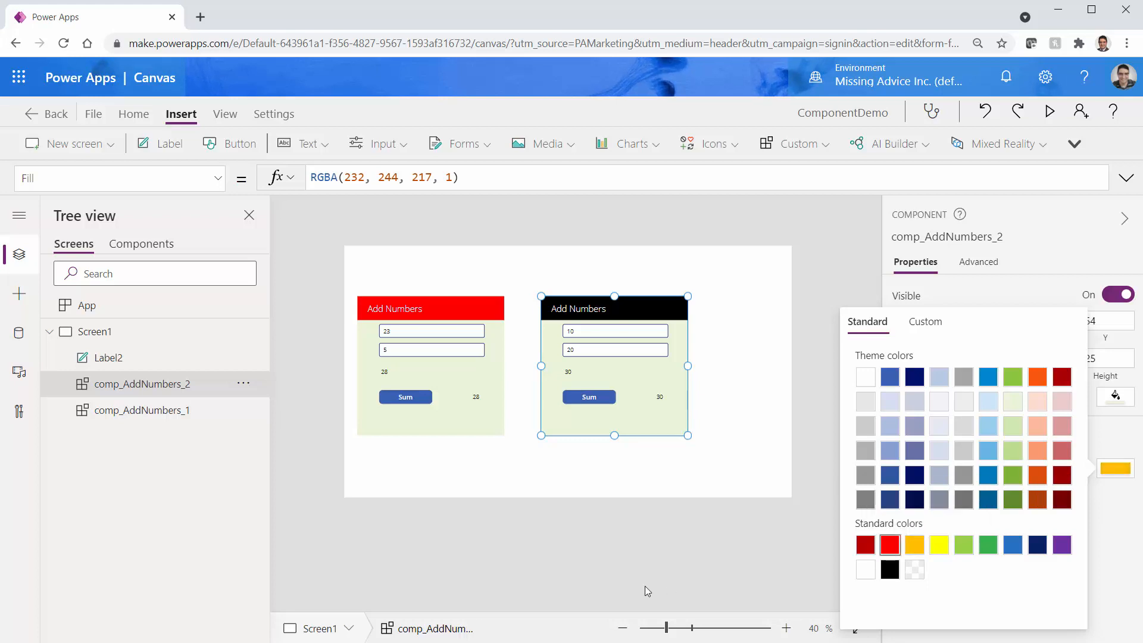
{"action": "left_click", "coordinate": [655, 482]}
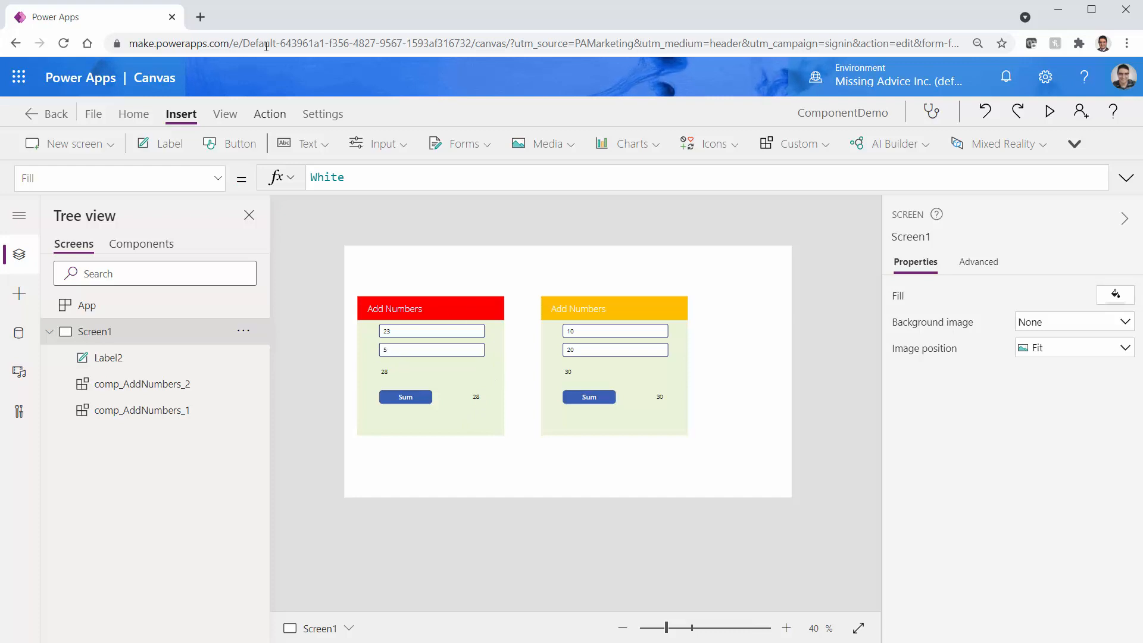
In comp_AddNumbers, start a new custom property named Sum Result (SumResult)
{"action": "left_click", "coordinate": [147, 246]}
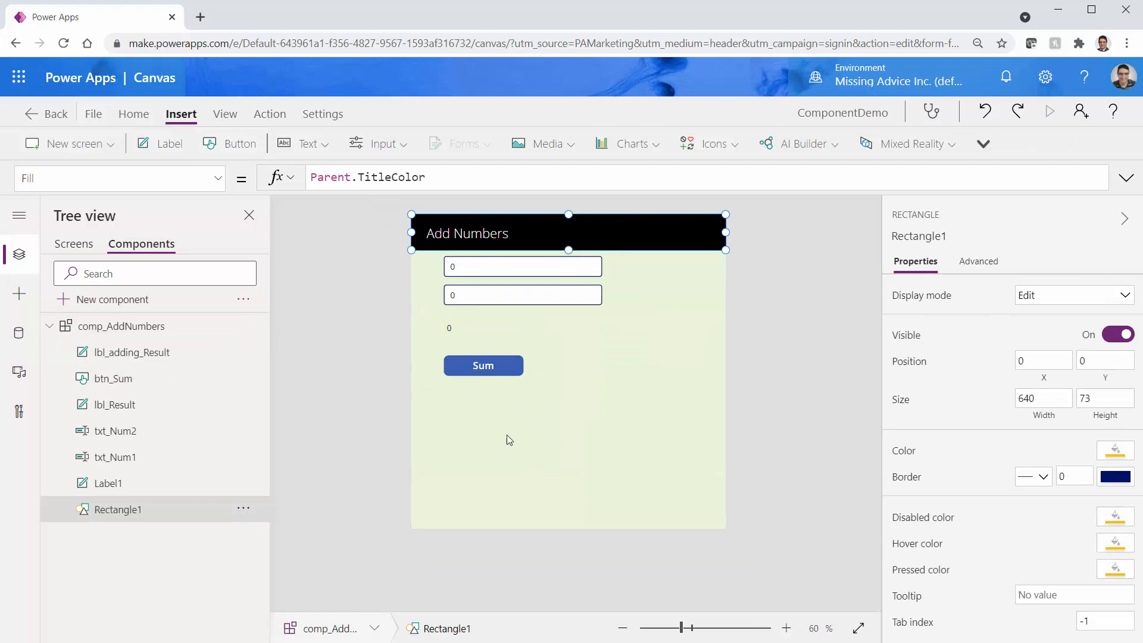
{"action": "left_click", "coordinate": [536, 458]}
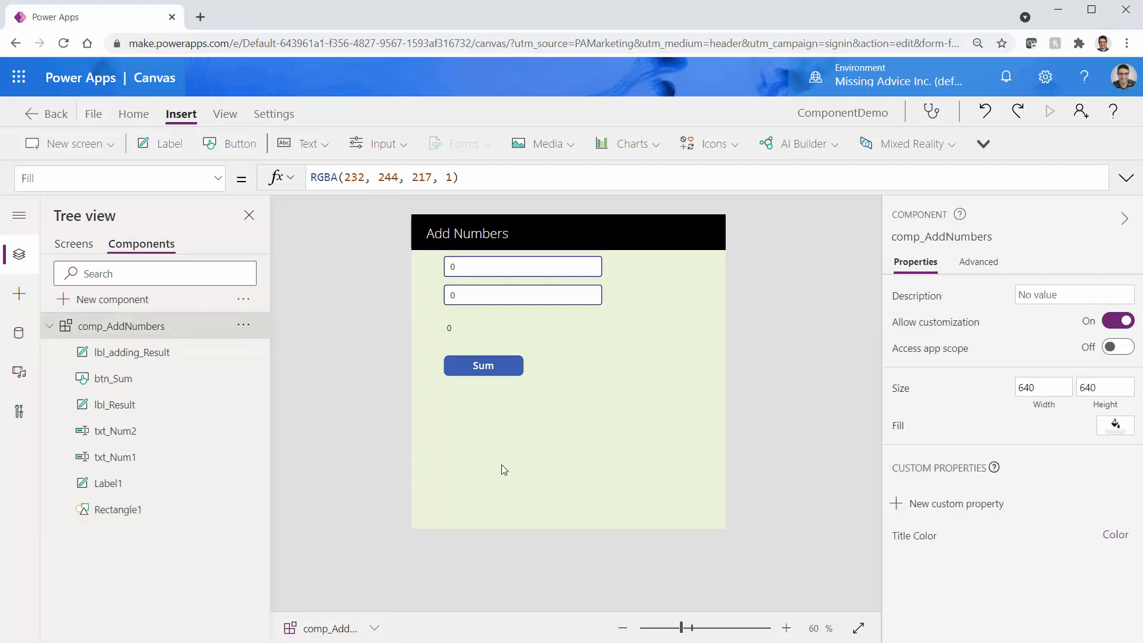
{"action": "left_click", "coordinate": [919, 504]}
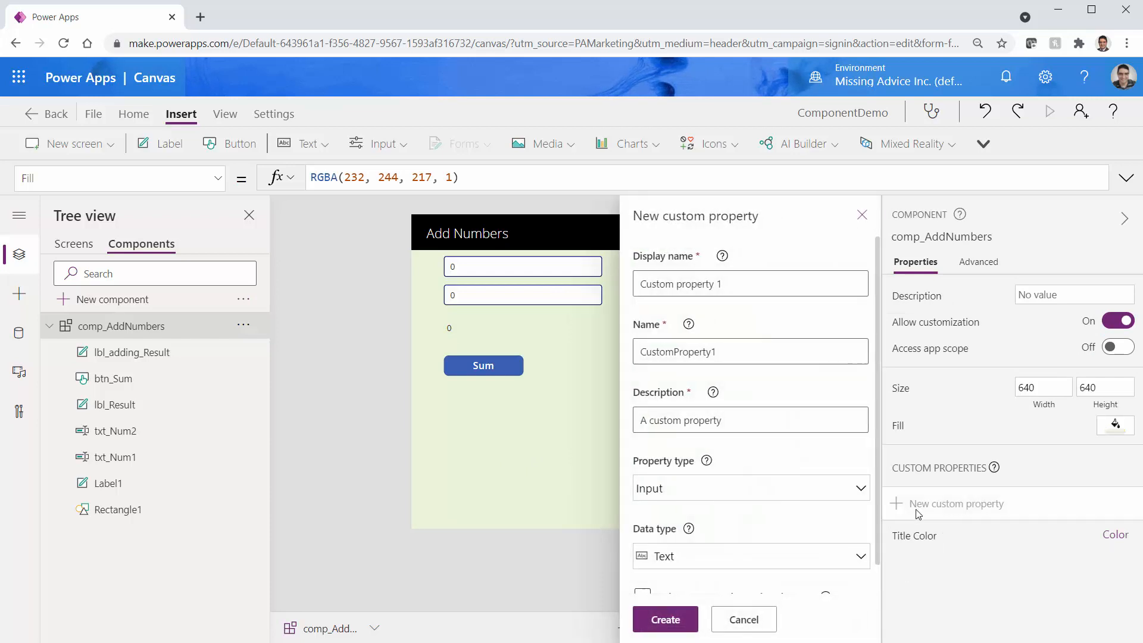
{"action": "double_click", "coordinate": [712, 285]}
{"action": "key", "text": "ctrl+a"}
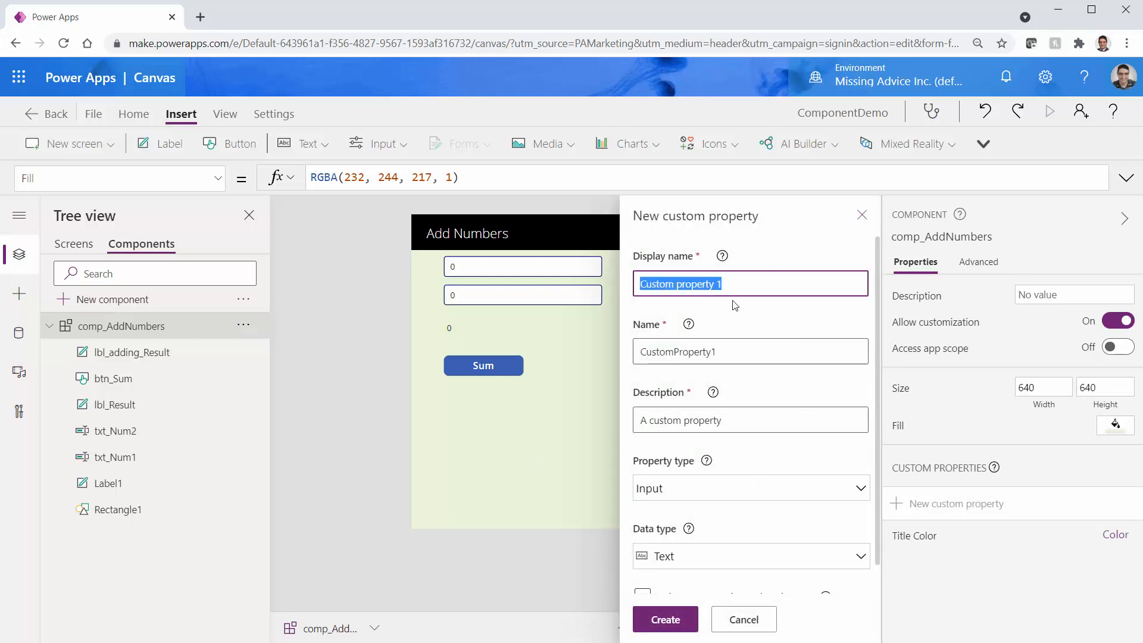
{"action": "type", "text": "Sum Re"}
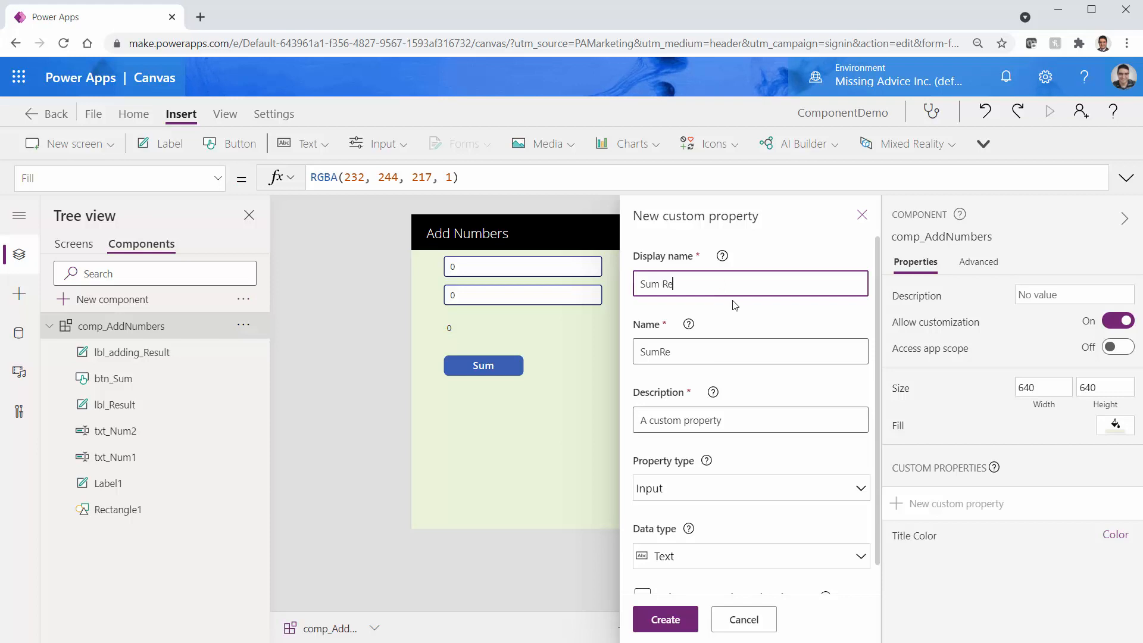
{"action": "type", "text": "sult"}
{"action": "left_click", "coordinate": [659, 352]}
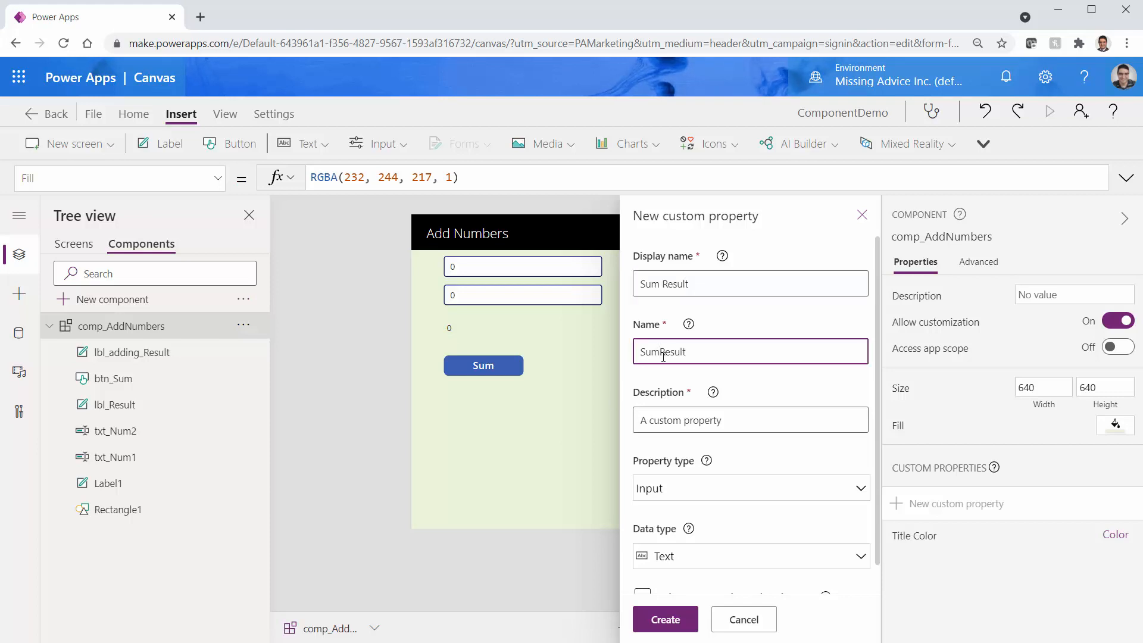
Make Sum Result an Output property with Number data type and create it
{"action": "left_click", "coordinate": [708, 497]}
{"action": "left_click", "coordinate": [709, 497]}
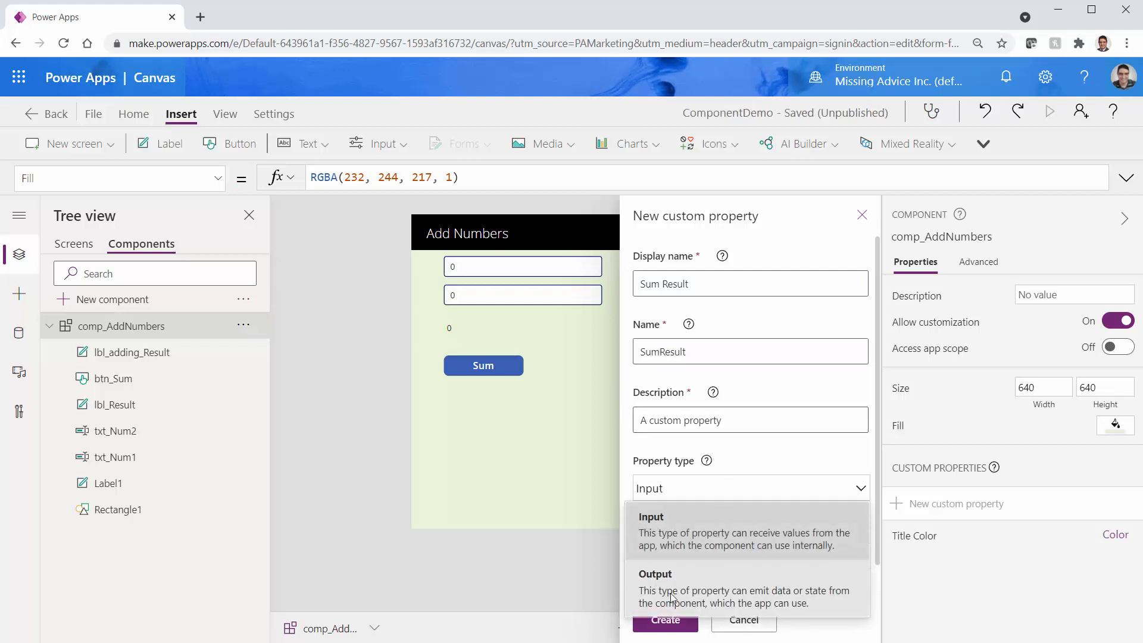
{"action": "left_click", "coordinate": [708, 578]}
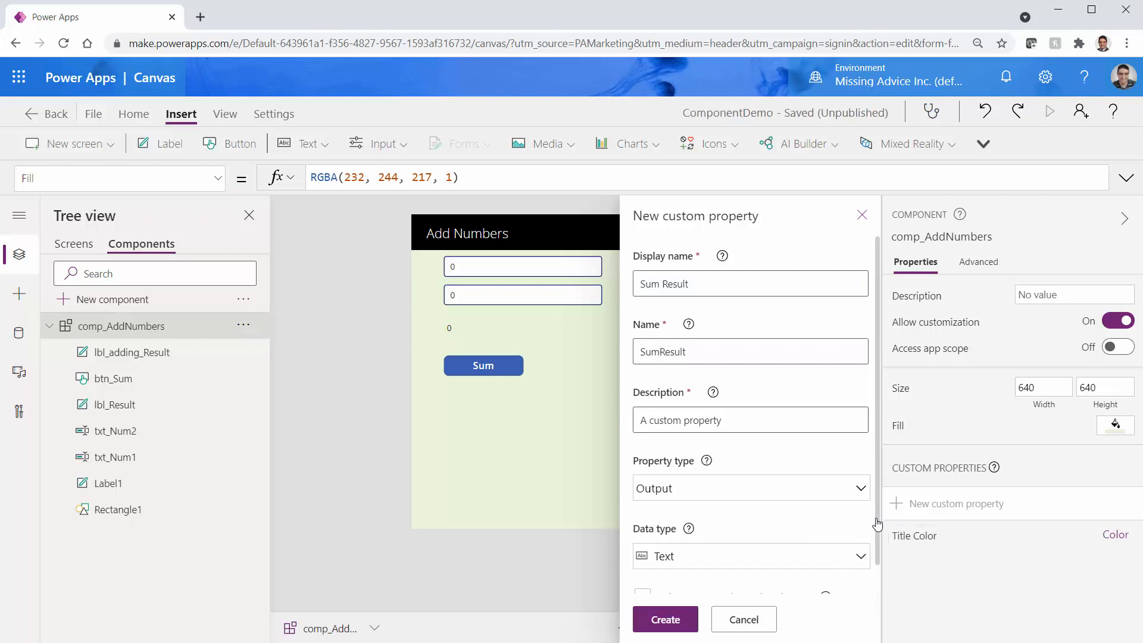
{"action": "scroll", "coordinate": [878, 520], "scroll_direction": "down", "scroll_amount": 1}
{"action": "left_click", "coordinate": [802, 531]}
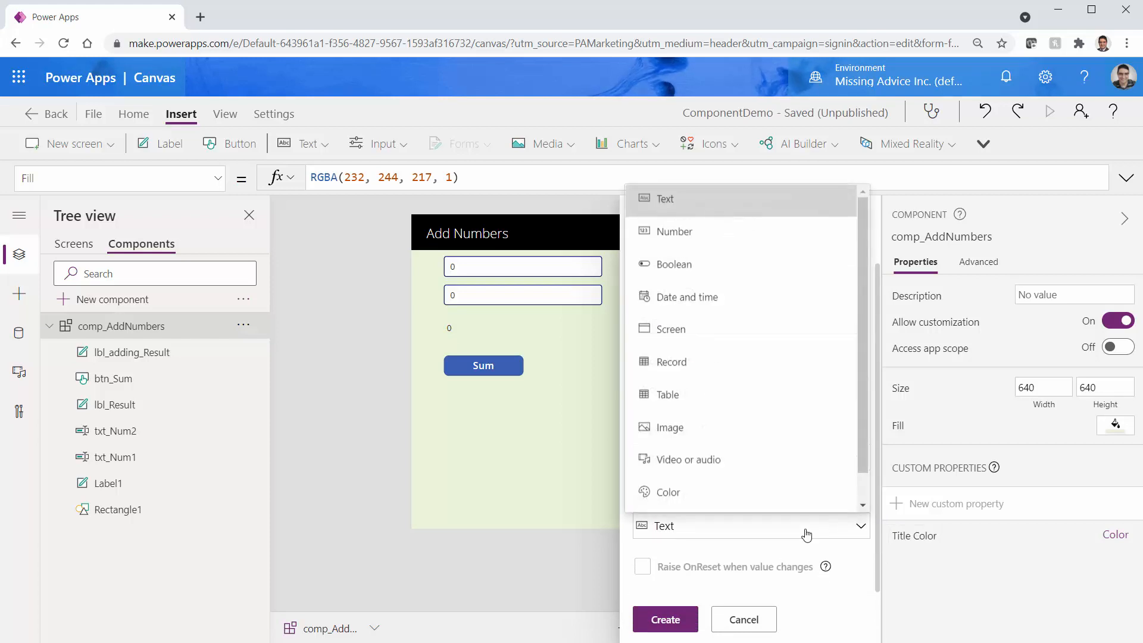
{"action": "left_click", "coordinate": [730, 239]}
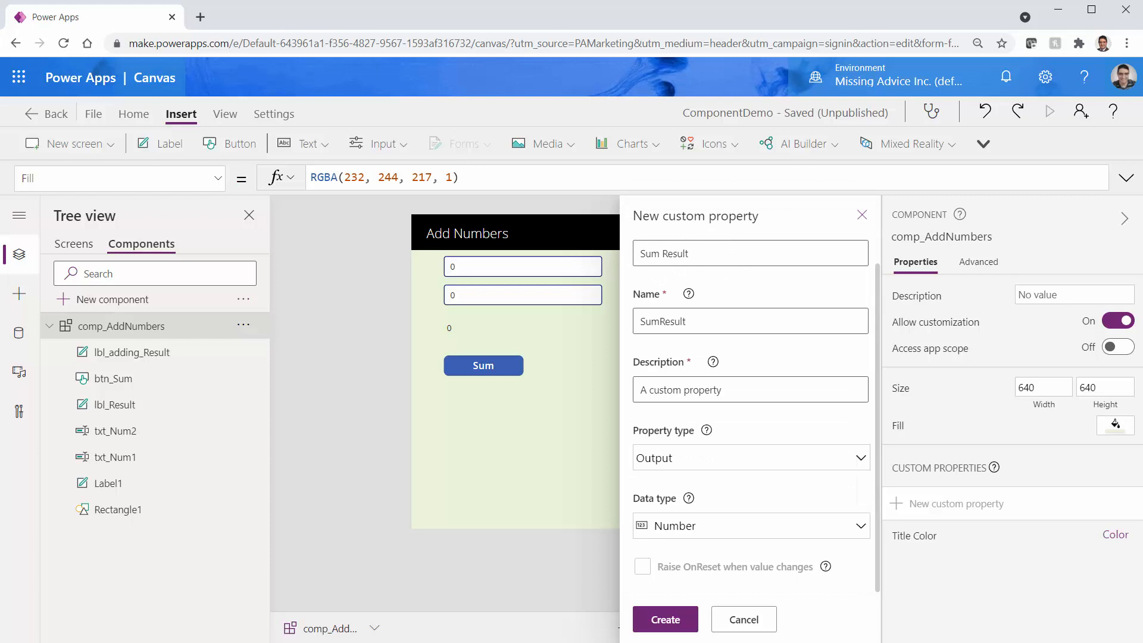
{"action": "left_click", "coordinate": [654, 619]}
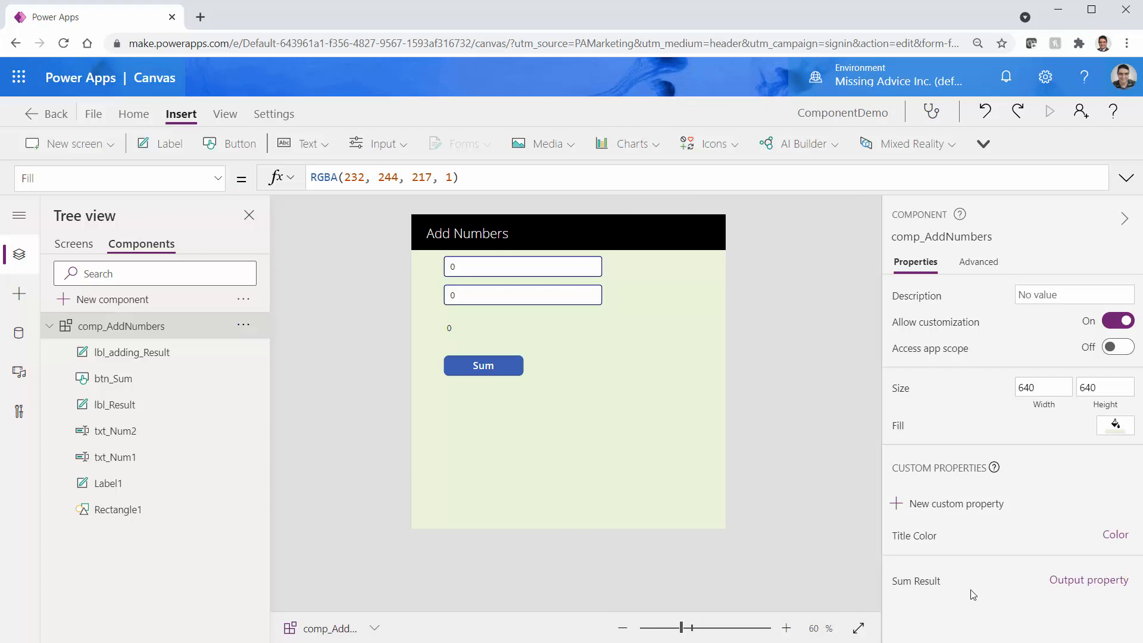
Replace the Sum Result formula's default 100 with lbl_Result.Text and save
{"action": "left_click", "coordinate": [916, 580]}
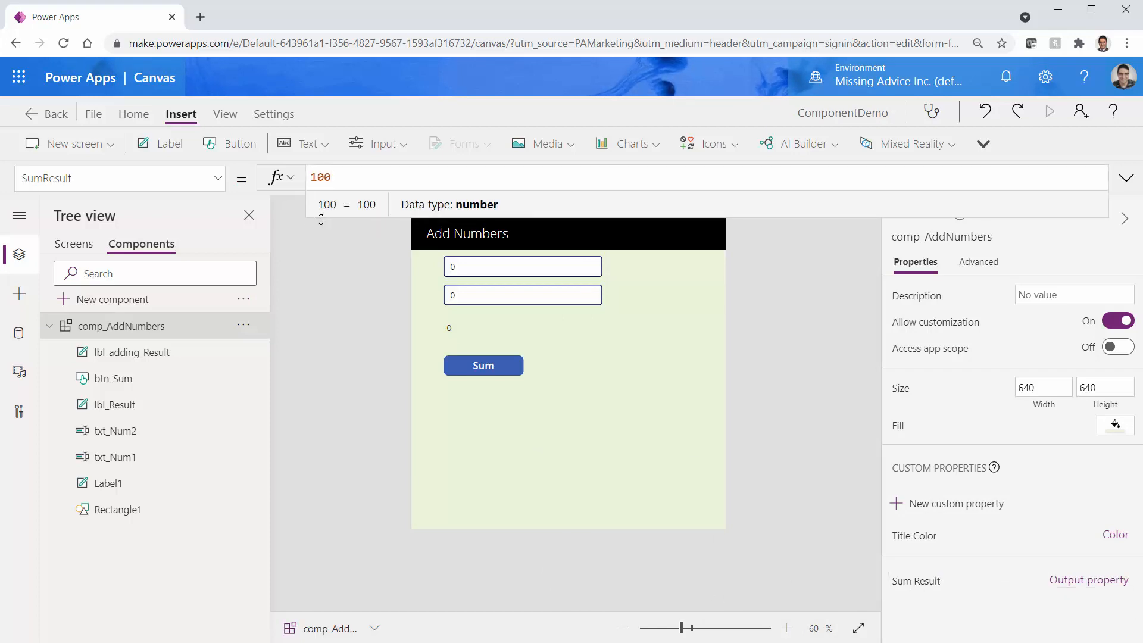
{"action": "double_click", "coordinate": [349, 171]}
{"action": "key", "text": "BackSpace"}
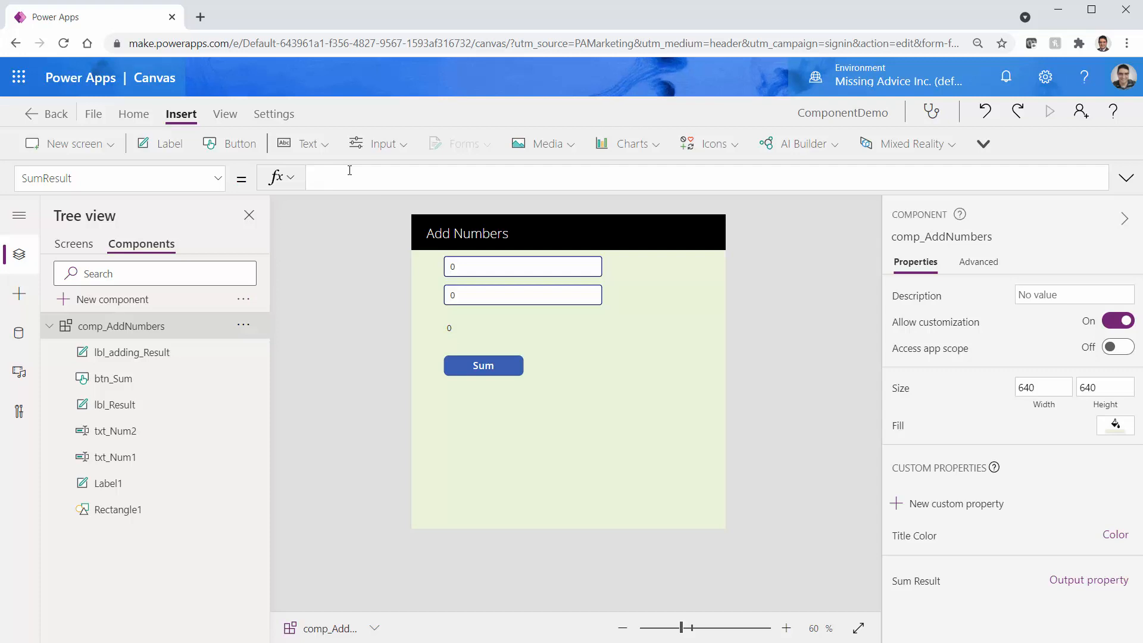
{"action": "type", "text": "lbl"}
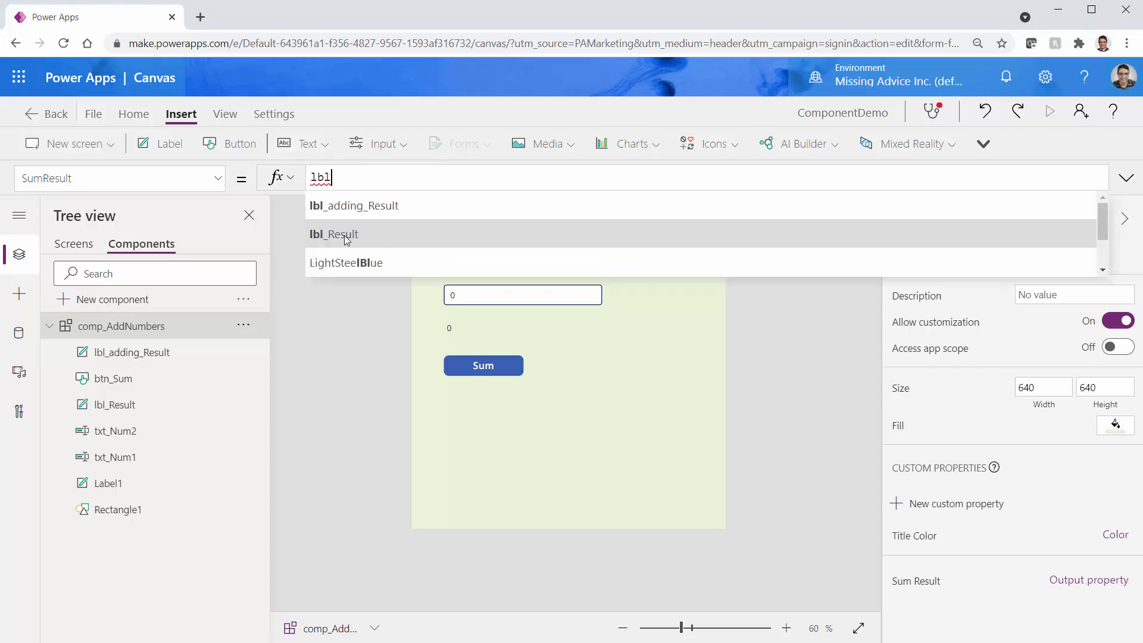
{"action": "left_click", "coordinate": [395, 237]}
{"action": "type", "text": ".Text"}
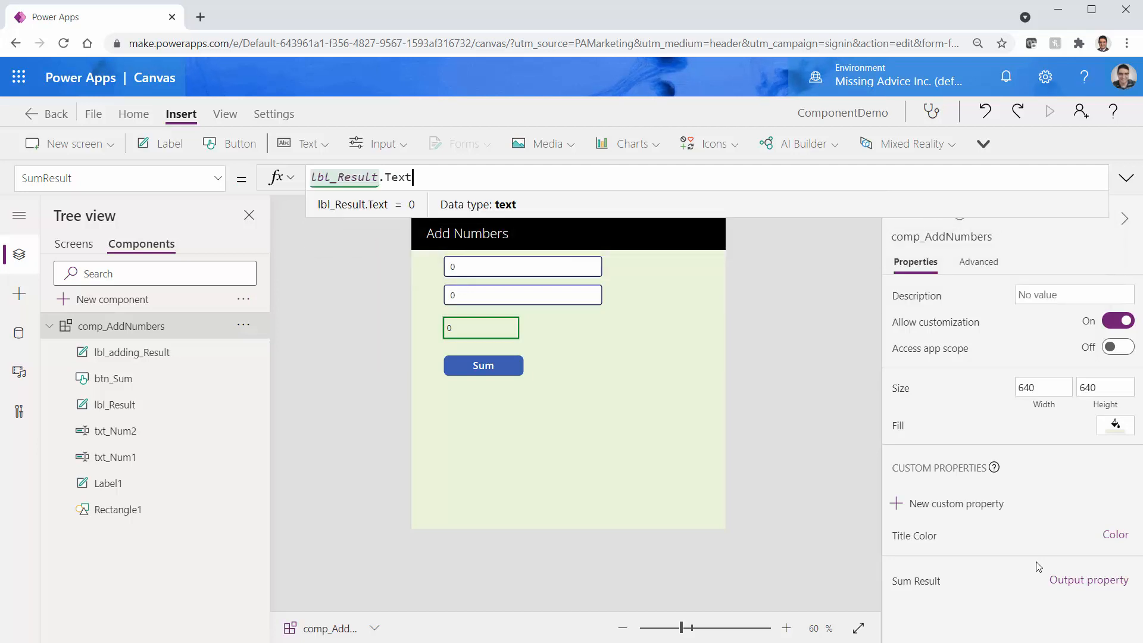
{"action": "key", "text": "ctrl+s"}
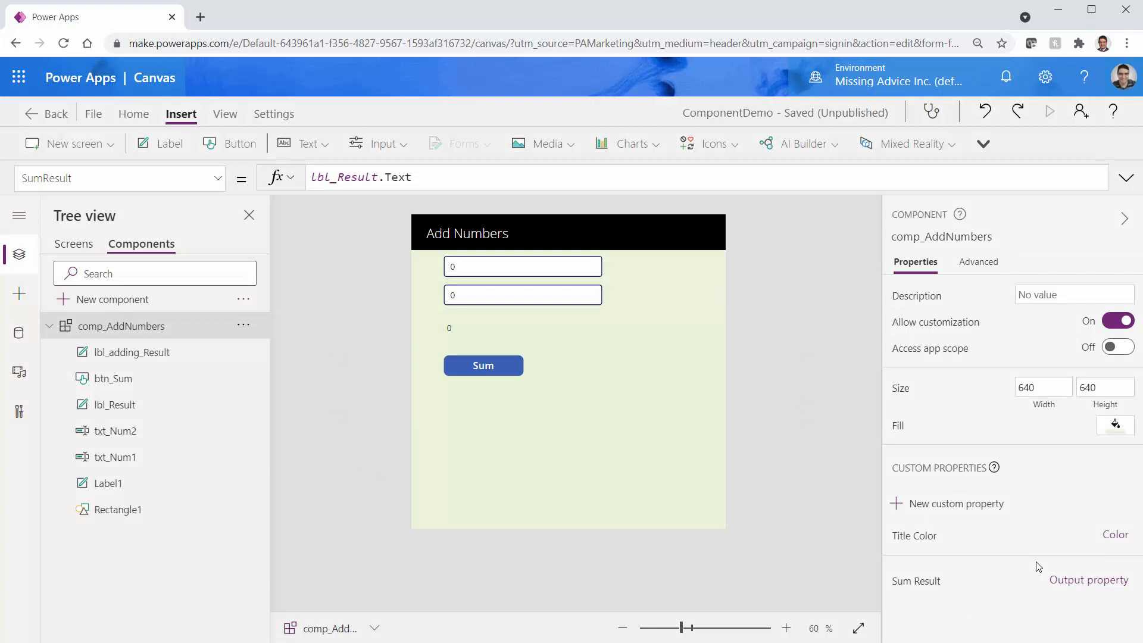
Check lbl_Result's text formula and the Sum Result preview value, then return to Screen1
{"action": "left_click", "coordinate": [461, 333]}
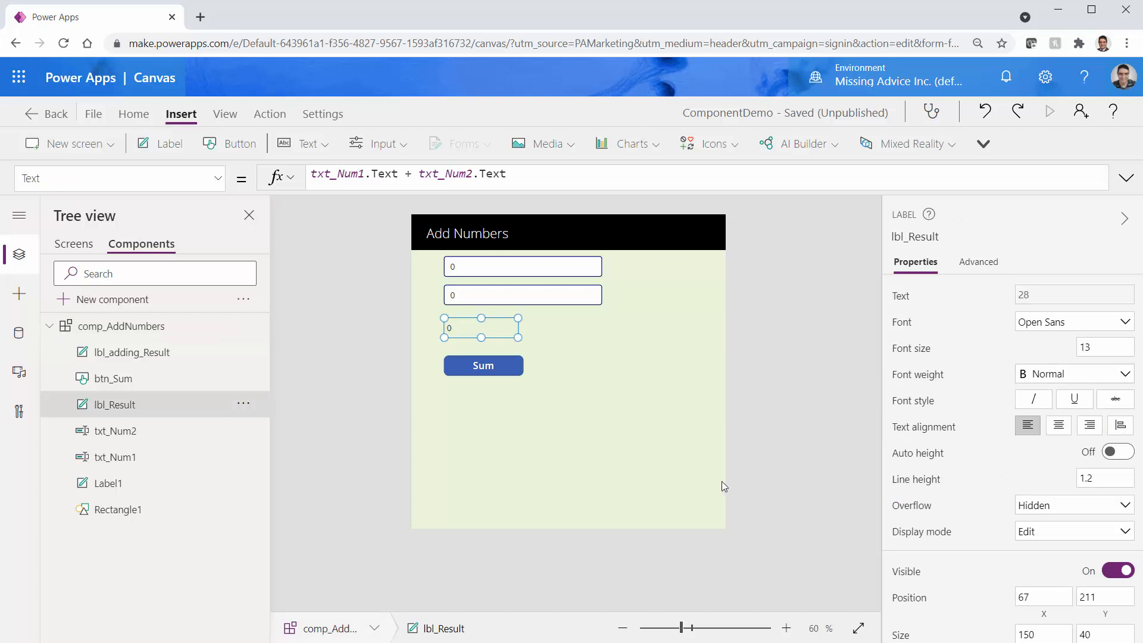
{"action": "left_click", "coordinate": [604, 467]}
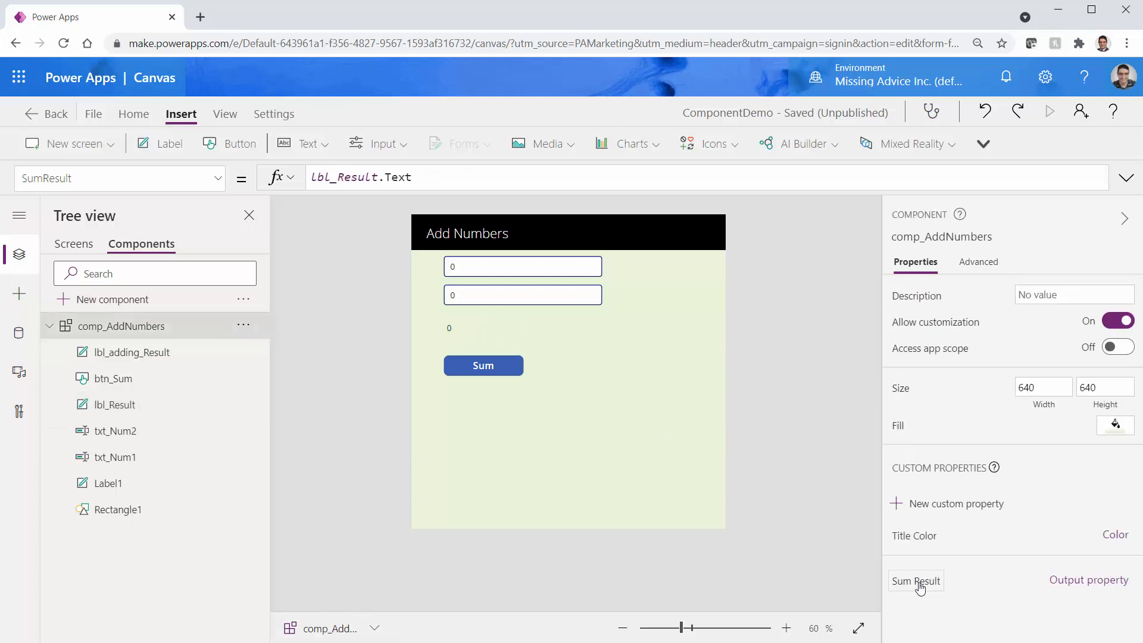
{"action": "left_click", "coordinate": [924, 586]}
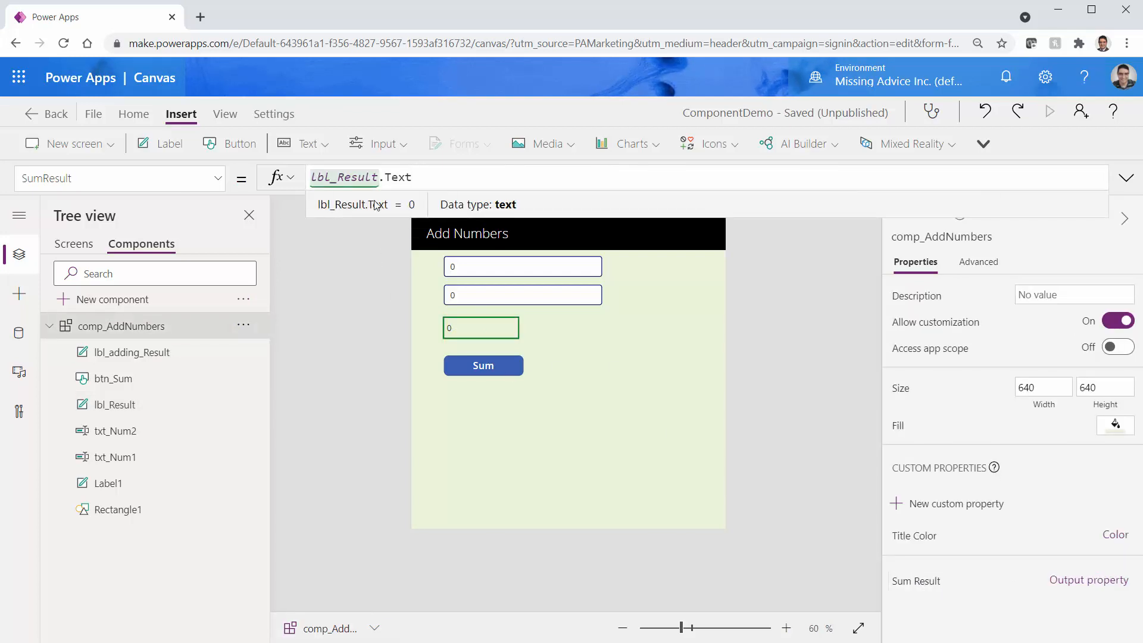
{"action": "left_click", "coordinate": [74, 246]}
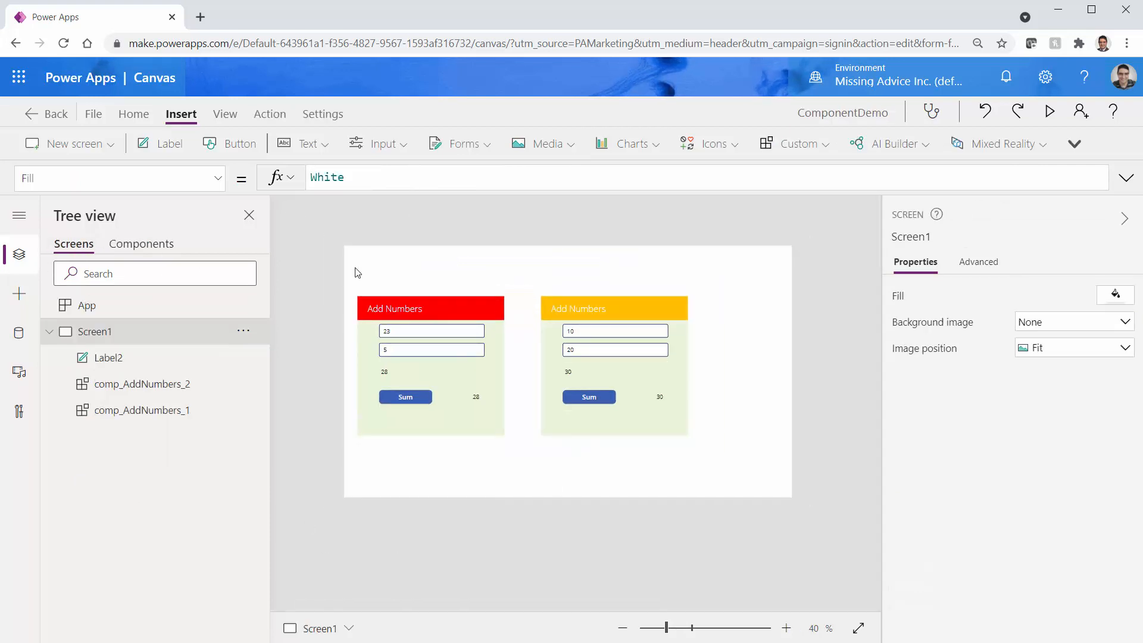
Move Label2 below the first Add Numbers instance
{"action": "left_click", "coordinate": [386, 274]}
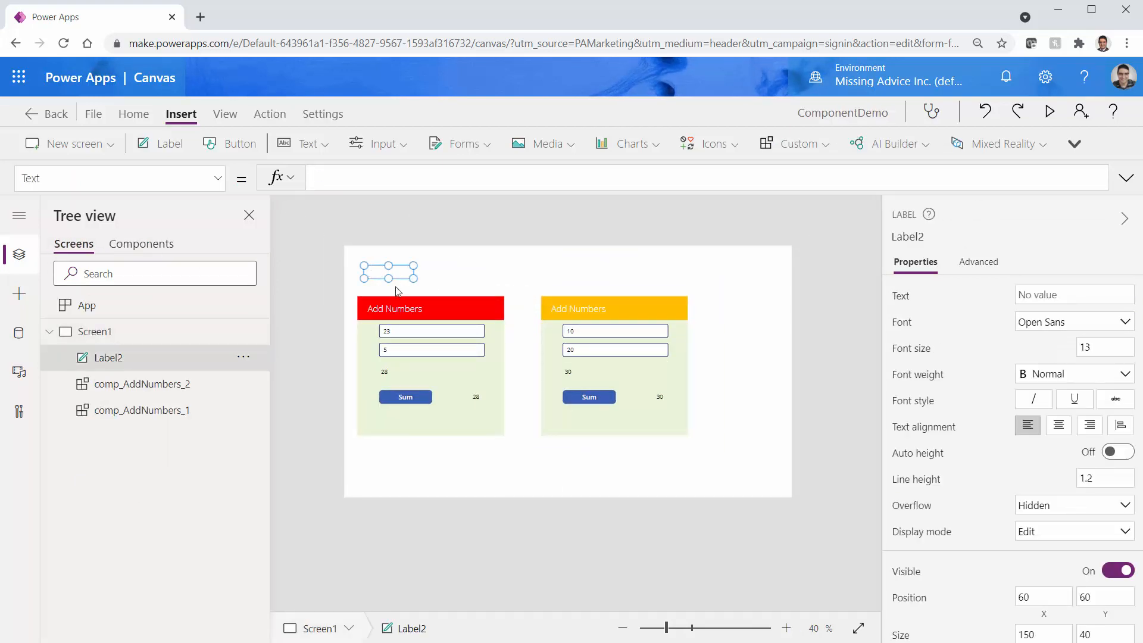
{"action": "left_click_drag", "start_coordinate": [394, 280], "coordinate": [393, 455]}
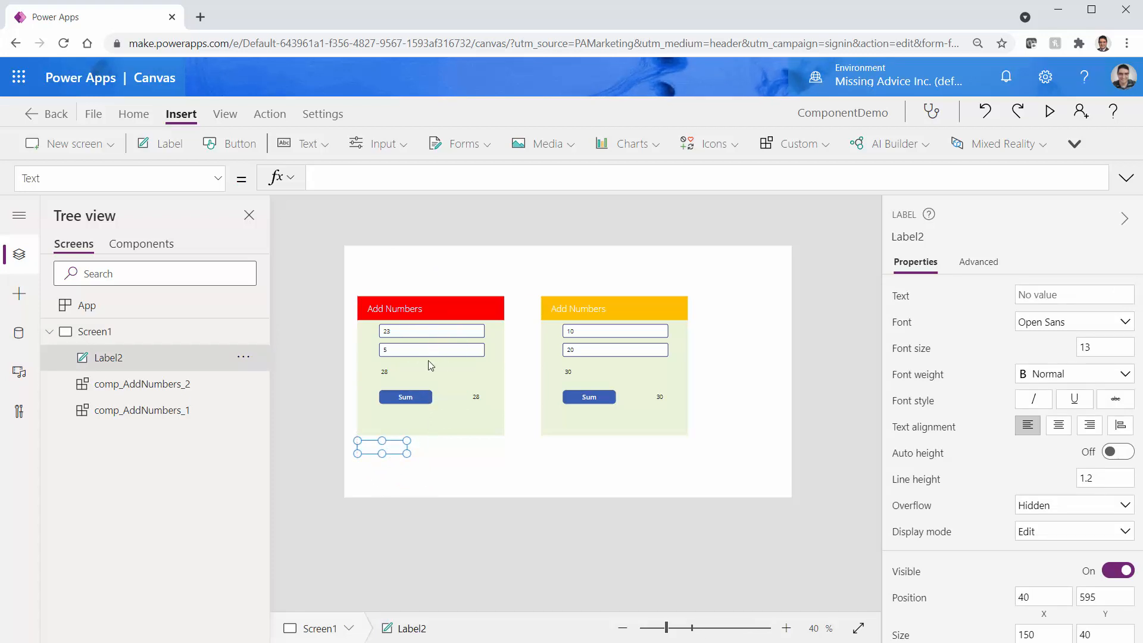
{"action": "left_click", "coordinate": [432, 419]}
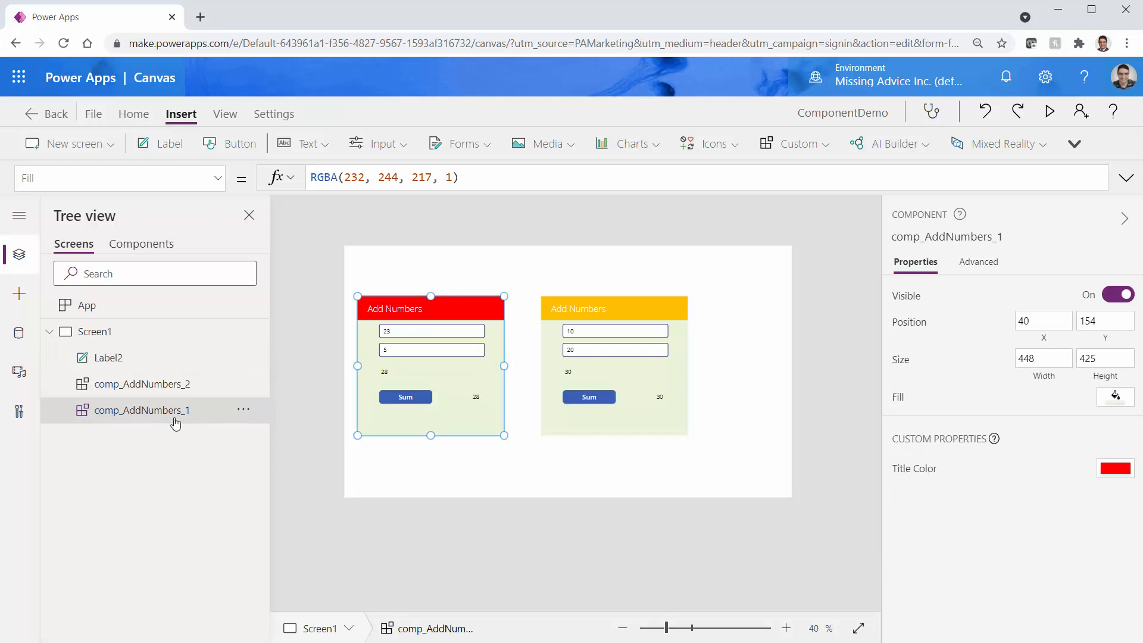
{"action": "left_click", "coordinate": [386, 450]}
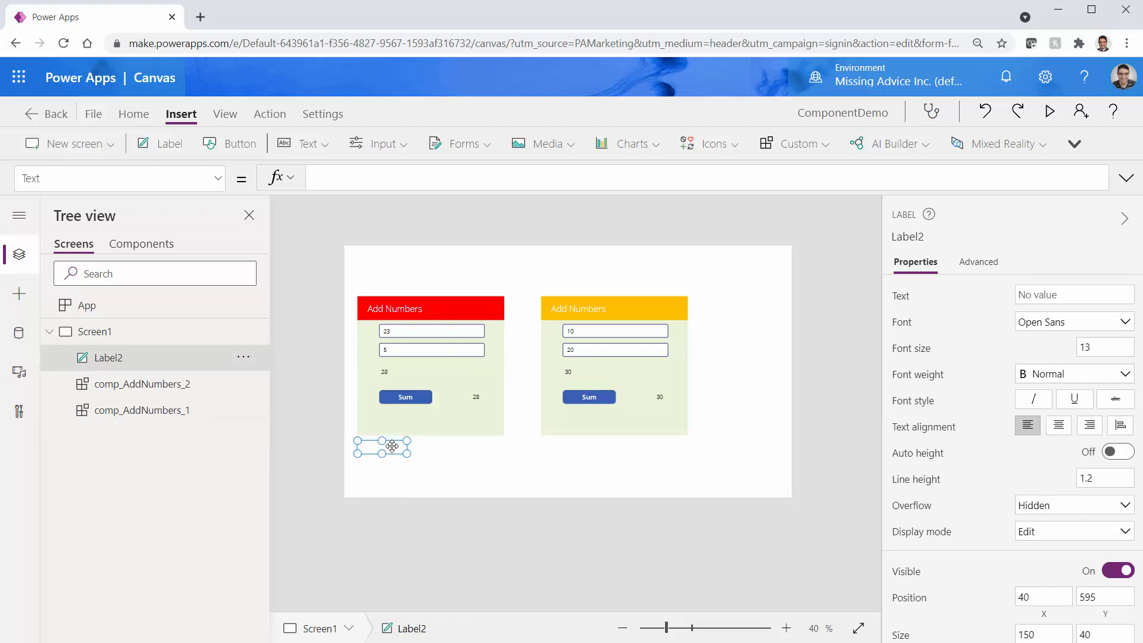
Set Label2's Text to comp_AddNumbers_1.SumResult, showing 28, and save the app
{"action": "left_click", "coordinate": [325, 182]}
{"action": "type", "text": "com"}
{"action": "key", "text": "Down"}
{"action": "key", "text": "Down"}
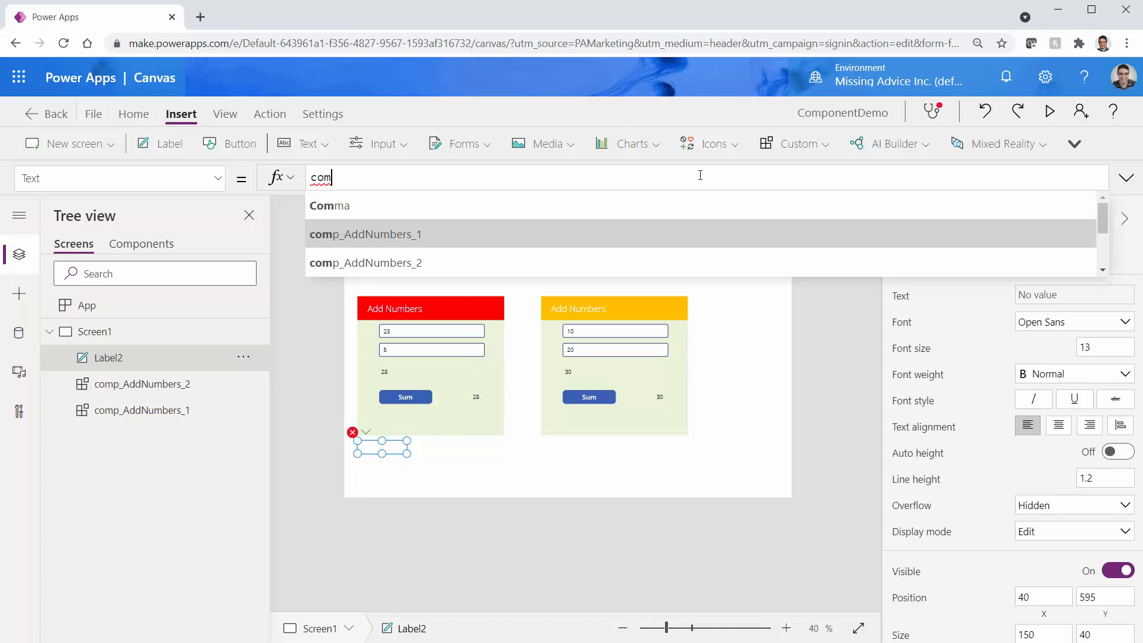
{"action": "key", "text": "Tab"}
{"action": "type", "text": "."}
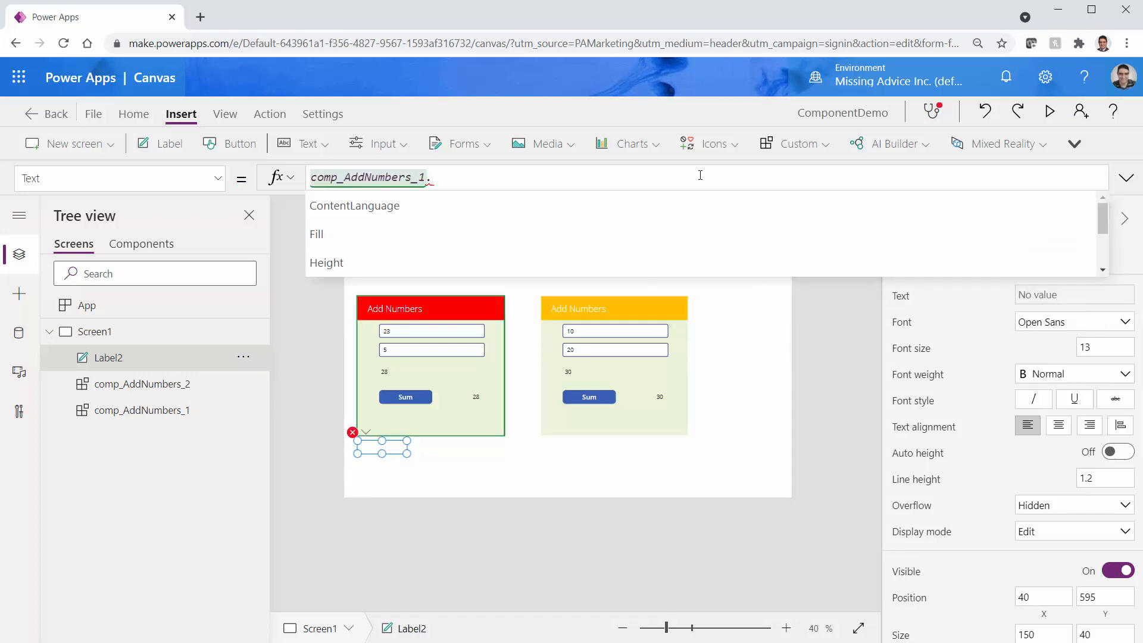
{"action": "key", "text": "Down"}
{"action": "key", "text": "Down"}
{"action": "key", "text": "Down"}
{"action": "key", "text": "Down"}
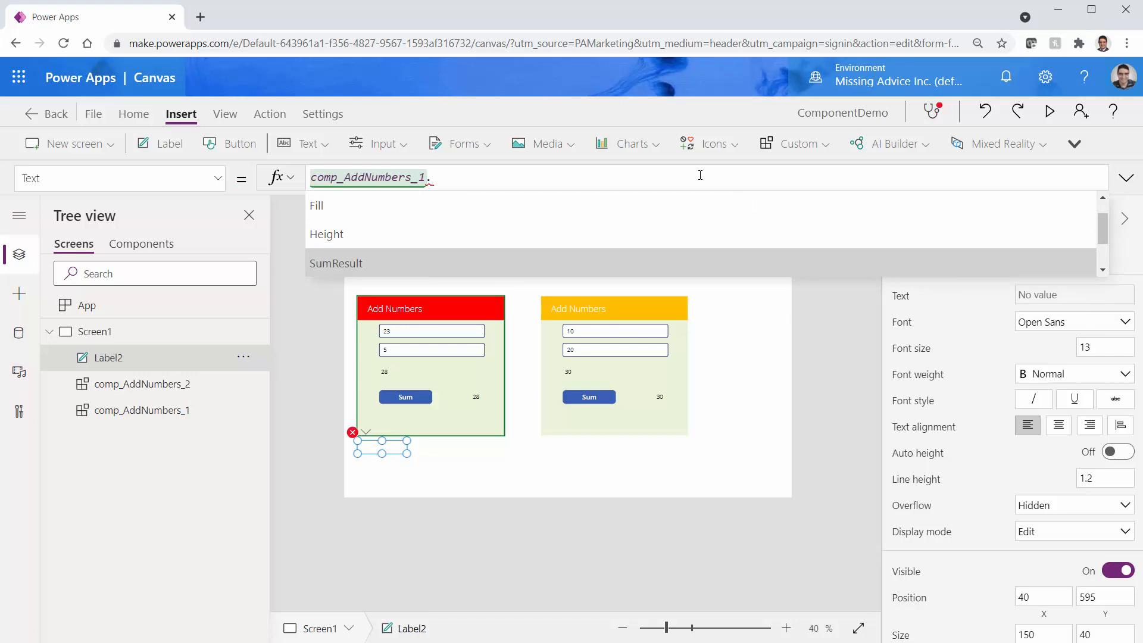
{"action": "key", "text": "Tab"}
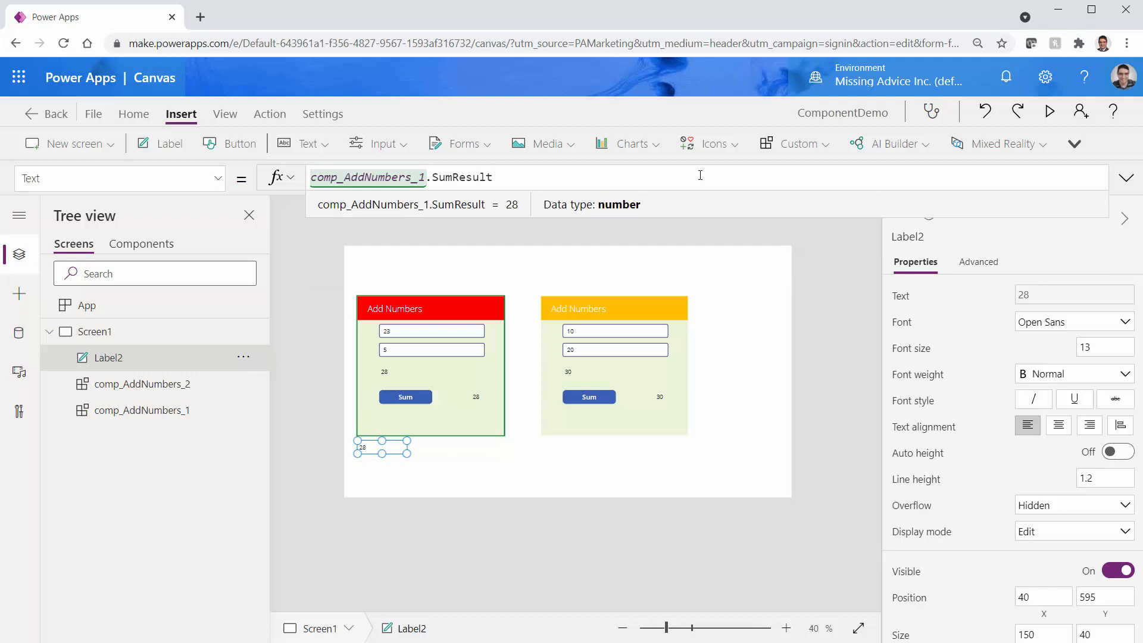
{"action": "key", "text": "ctrl+s"}
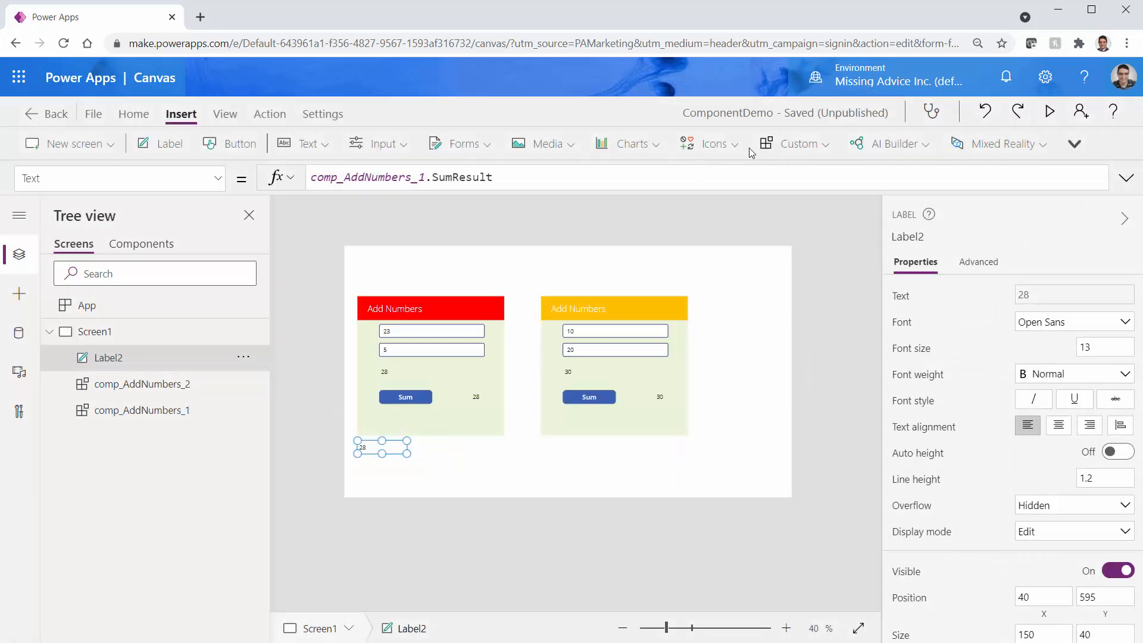
In preview, change the red card's second number to 14 so Label2 reads 37, then exit
{"action": "left_click", "coordinate": [1050, 111]}
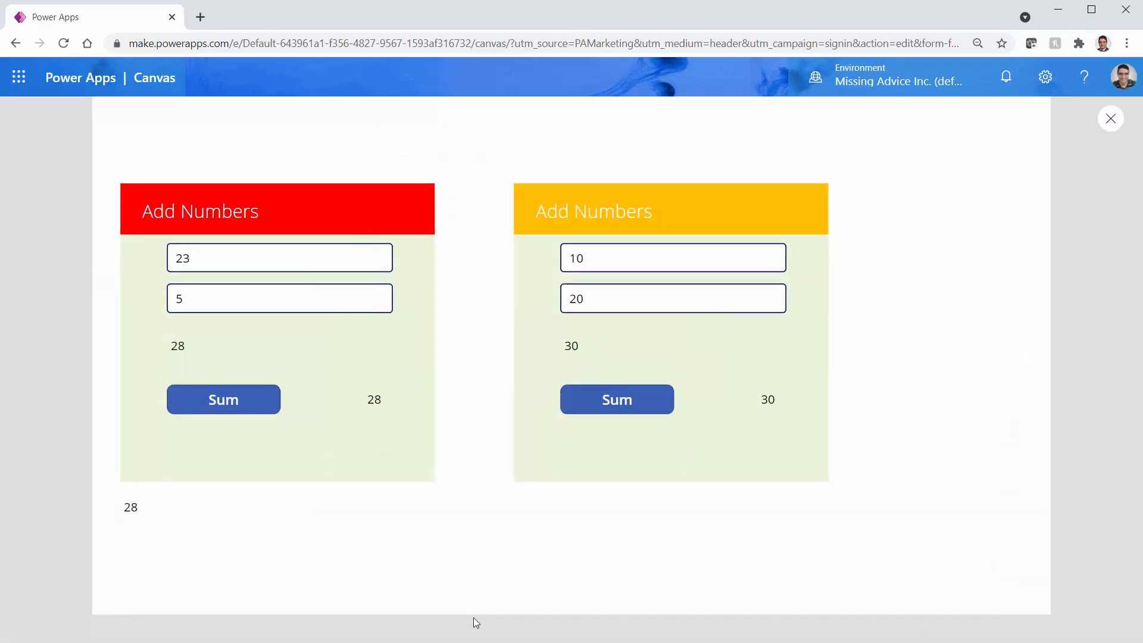
{"action": "double_click", "coordinate": [222, 297]}
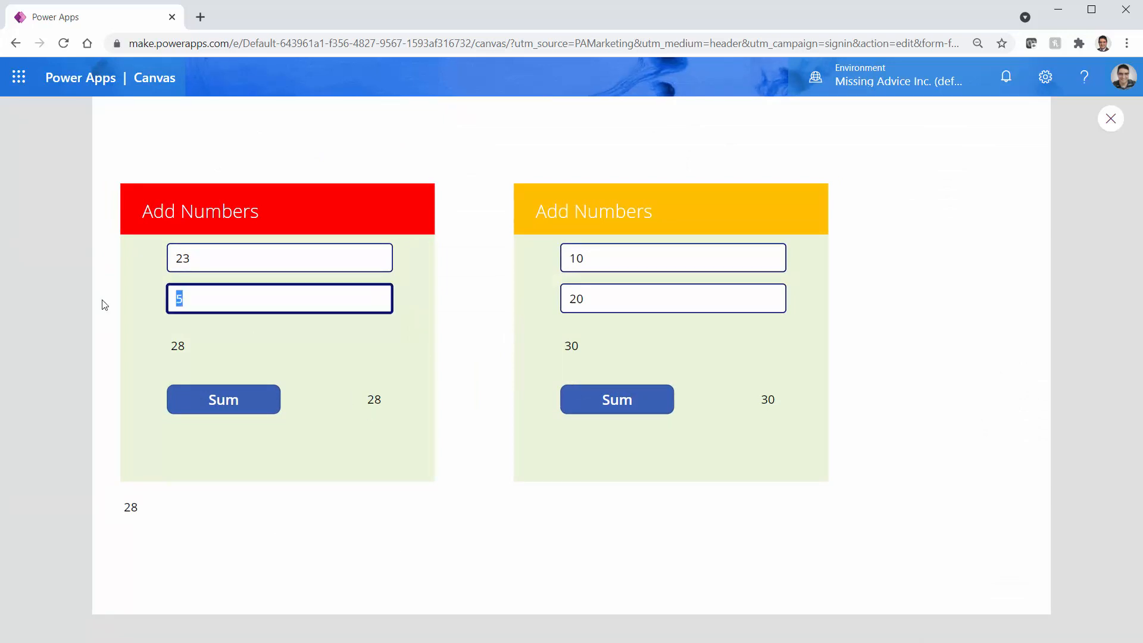
{"action": "type", "text": "14"}
{"action": "left_click", "coordinate": [1108, 122]}
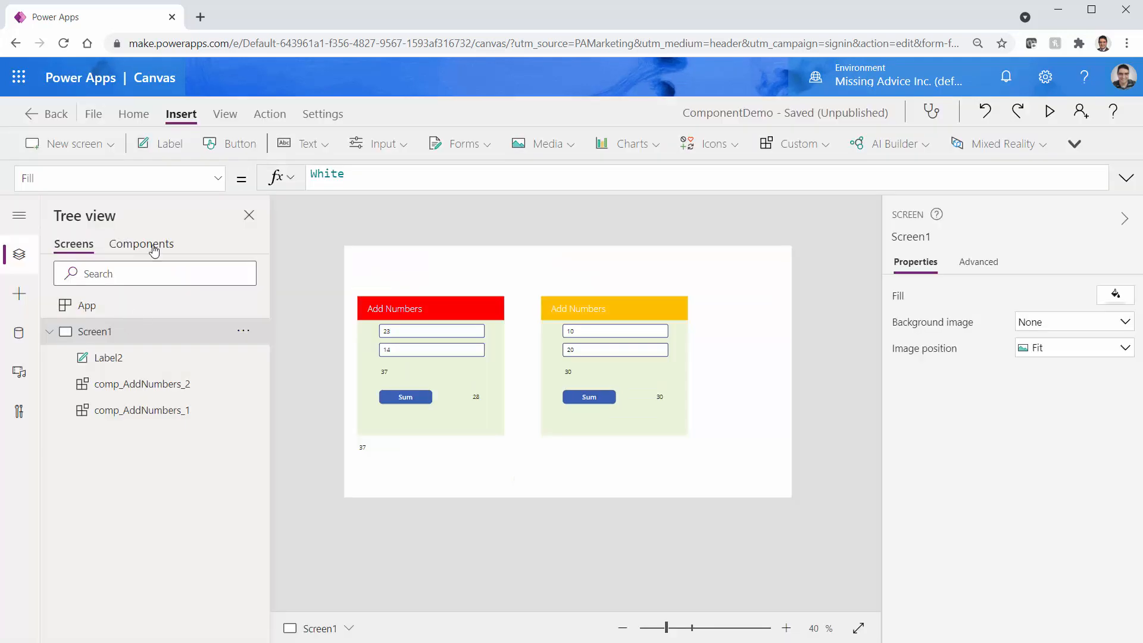
Replace comp_AddNumbers' SumResult formula with adding_Result, save, and return to Screen1
{"action": "left_click", "coordinate": [153, 245]}
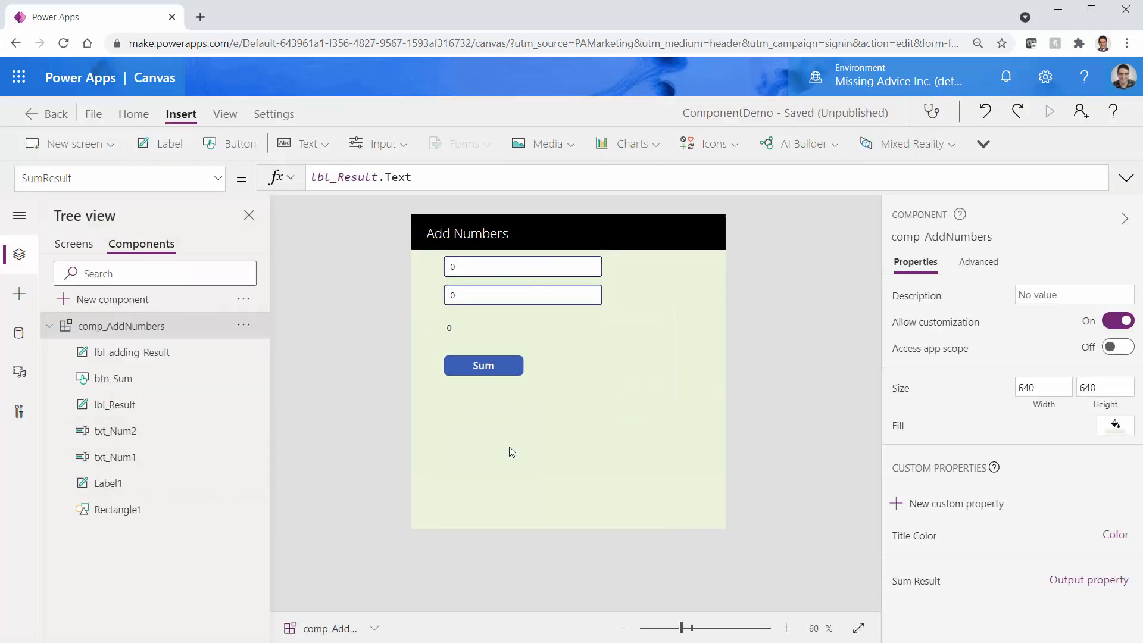
{"action": "left_click", "coordinate": [909, 584]}
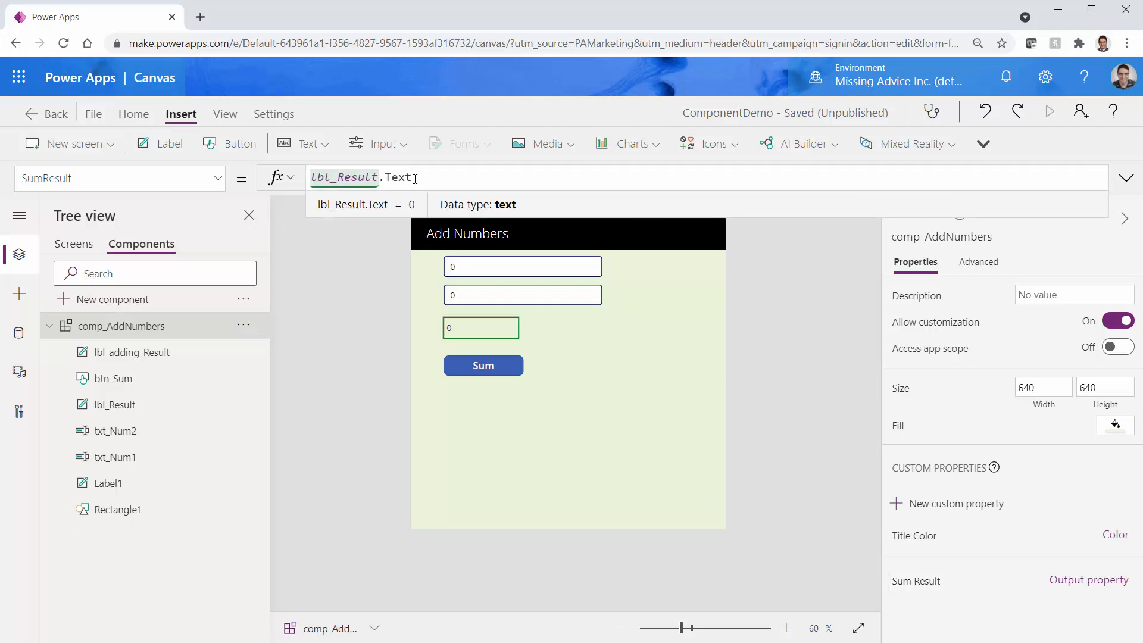
{"action": "key", "text": "ctrl+a"}
{"action": "key", "text": "BackSpace"}
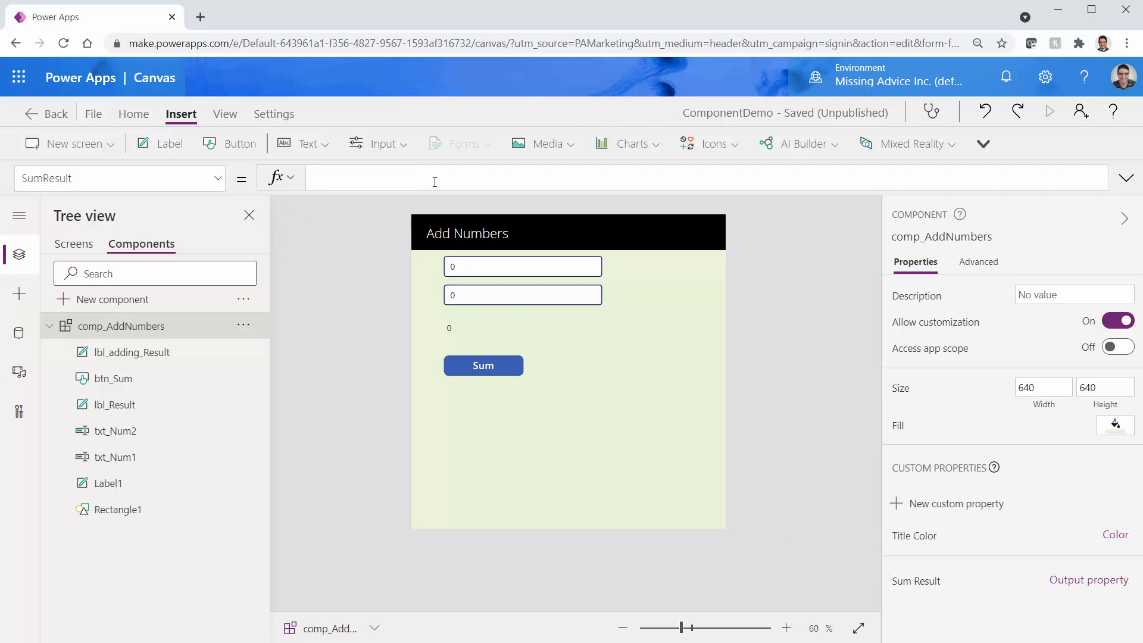
{"action": "left_click", "coordinate": [492, 371]}
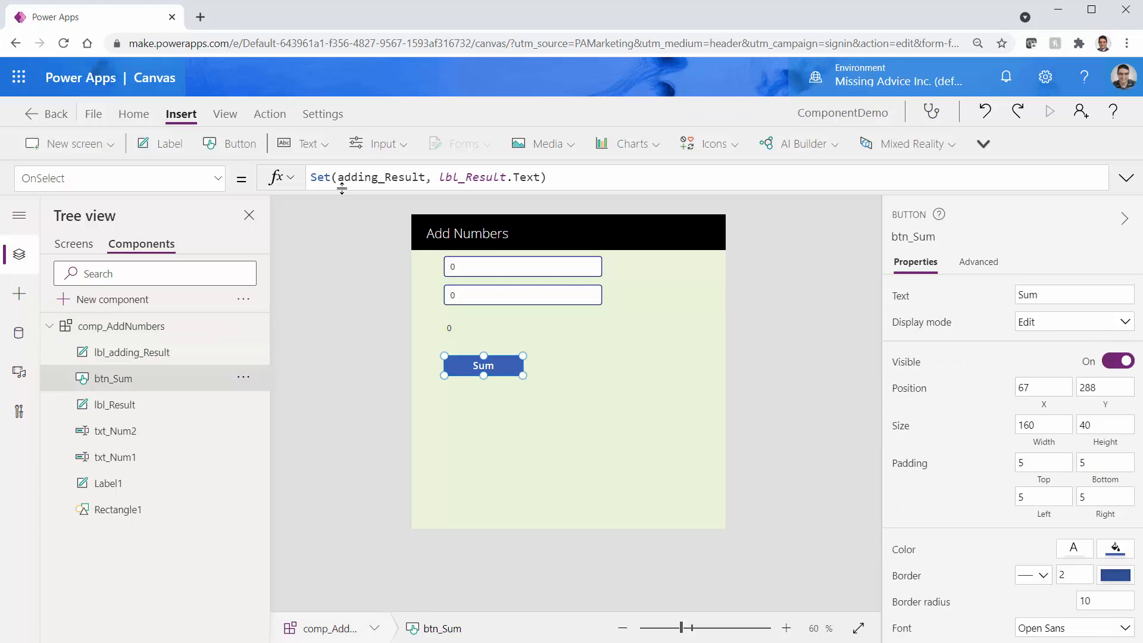
{"action": "left_click", "coordinate": [508, 470]}
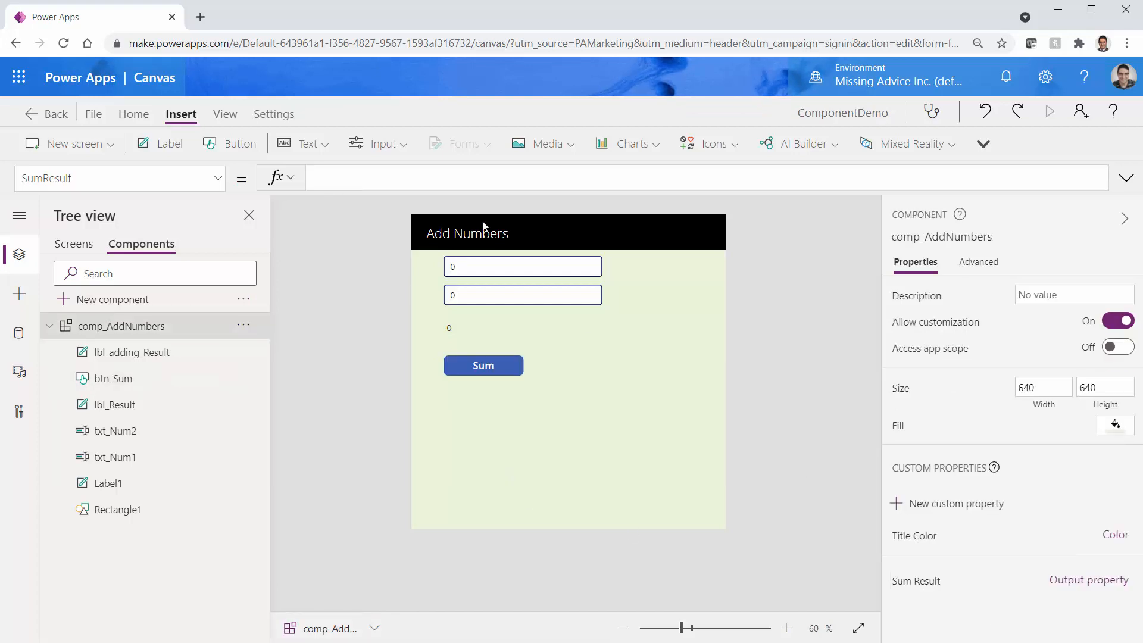
{"action": "type", "text": "add"}
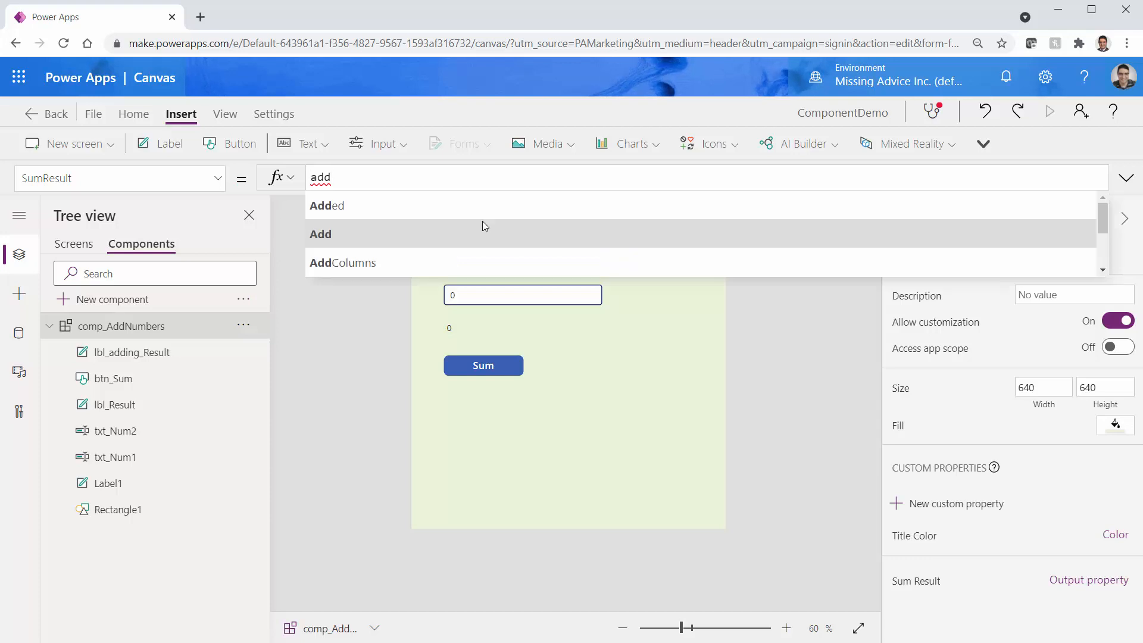
{"action": "type", "text": "ing"}
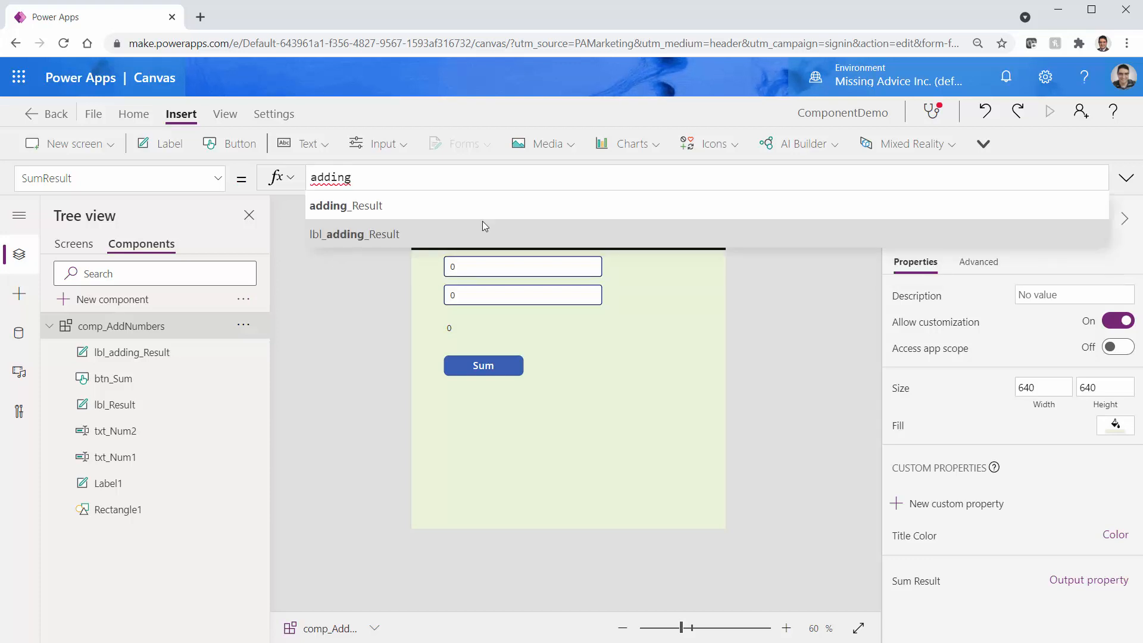
{"action": "key", "text": "Tab"}
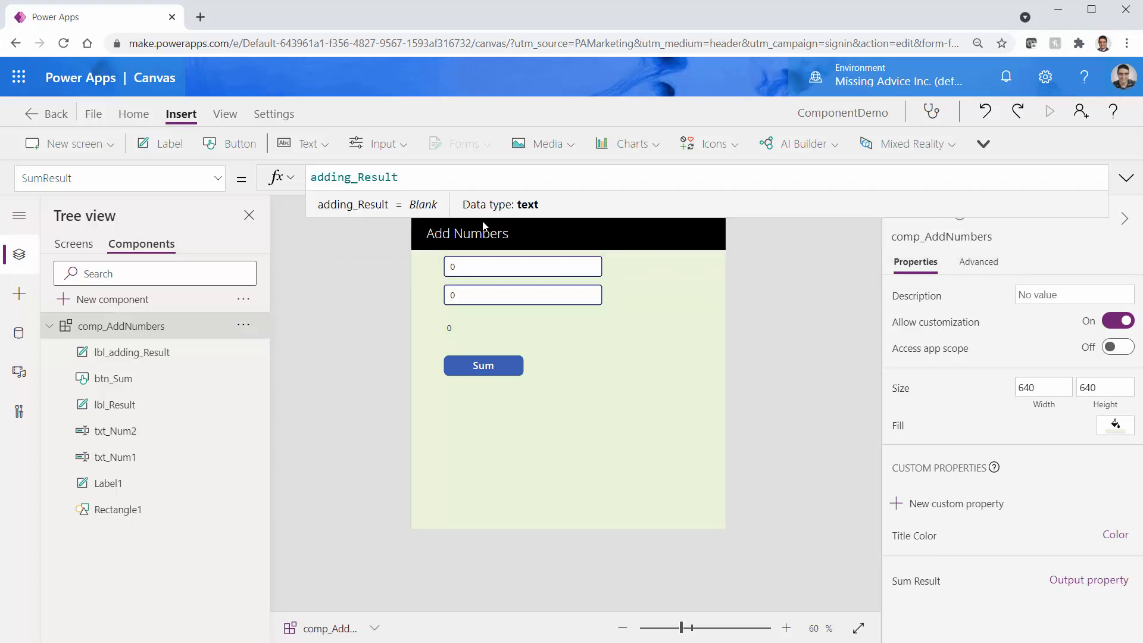
{"action": "key", "text": "ctrl+s"}
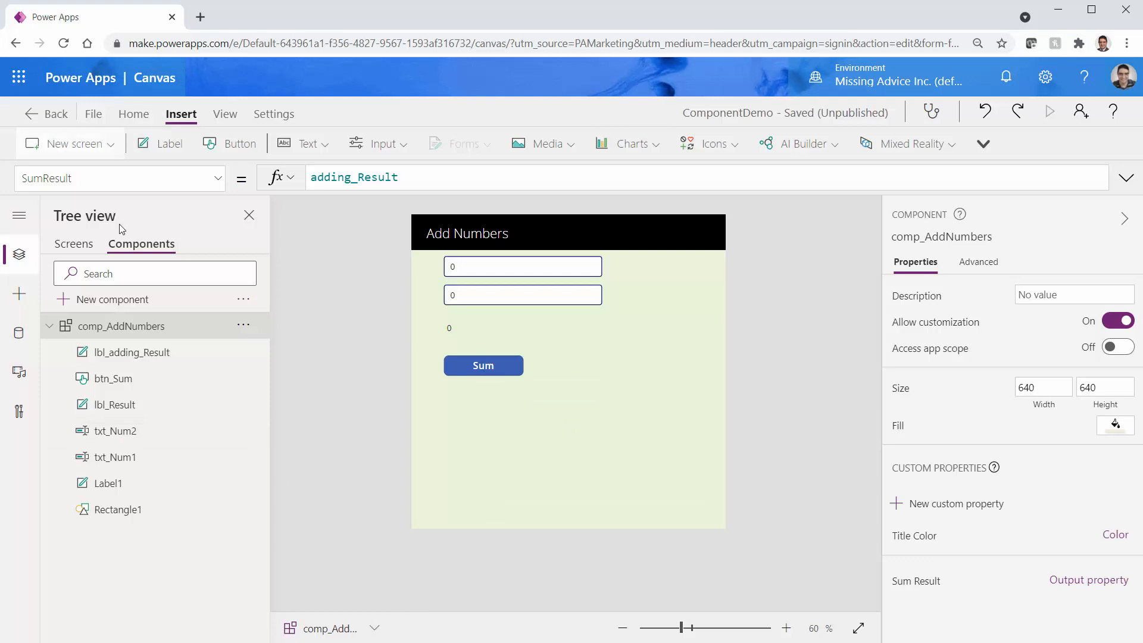
{"action": "left_click", "coordinate": [73, 243]}
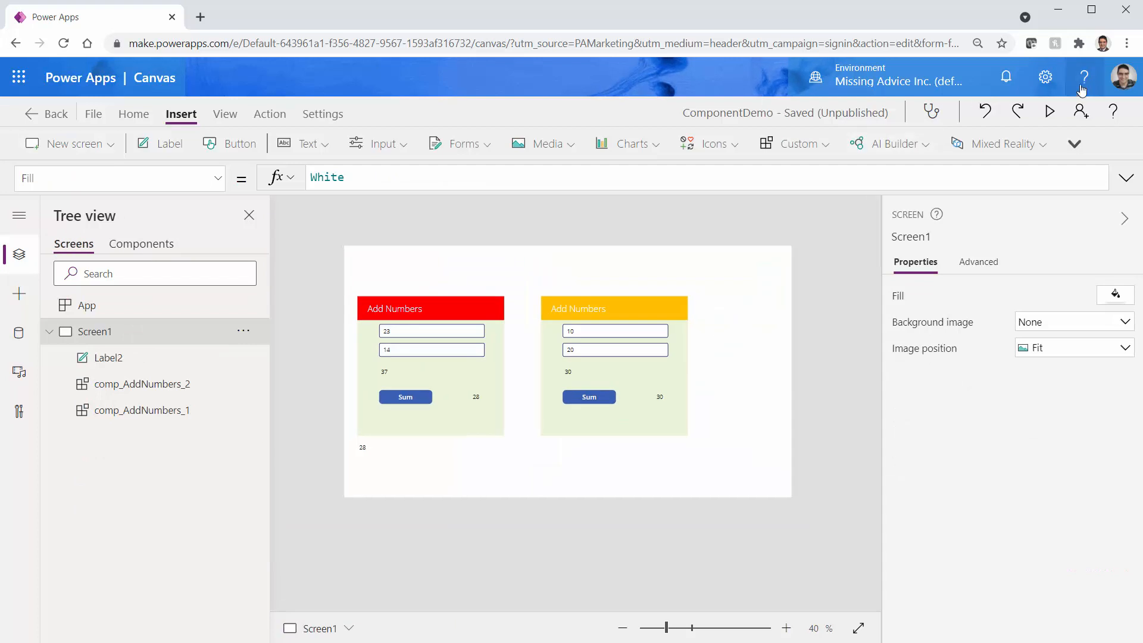
In preview, set the red card's second number to 40 and sum it to 63
{"action": "left_click", "coordinate": [1049, 110]}
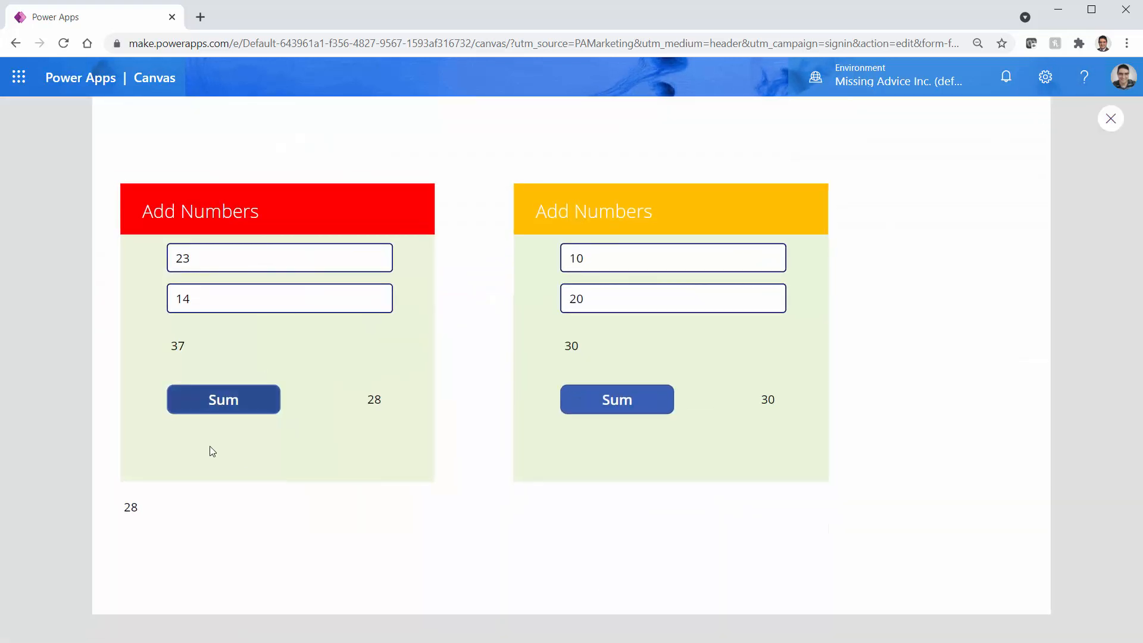
{"action": "double_click", "coordinate": [212, 298]}
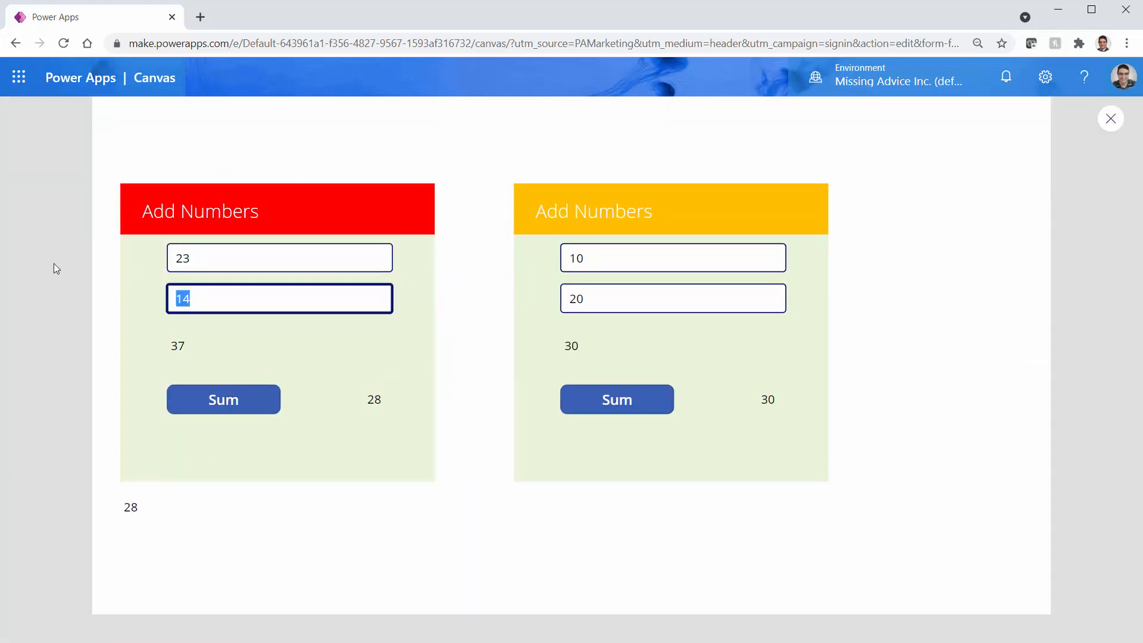
{"action": "type", "text": "40"}
{"action": "key", "text": "Tab"}
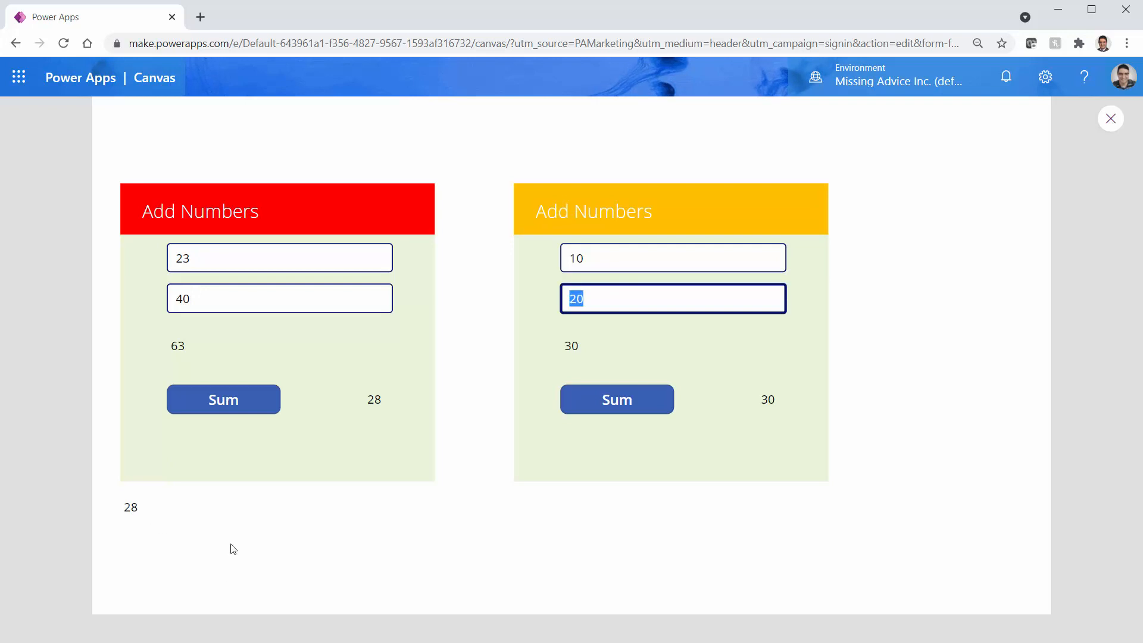
{"action": "left_click", "coordinate": [252, 401]}
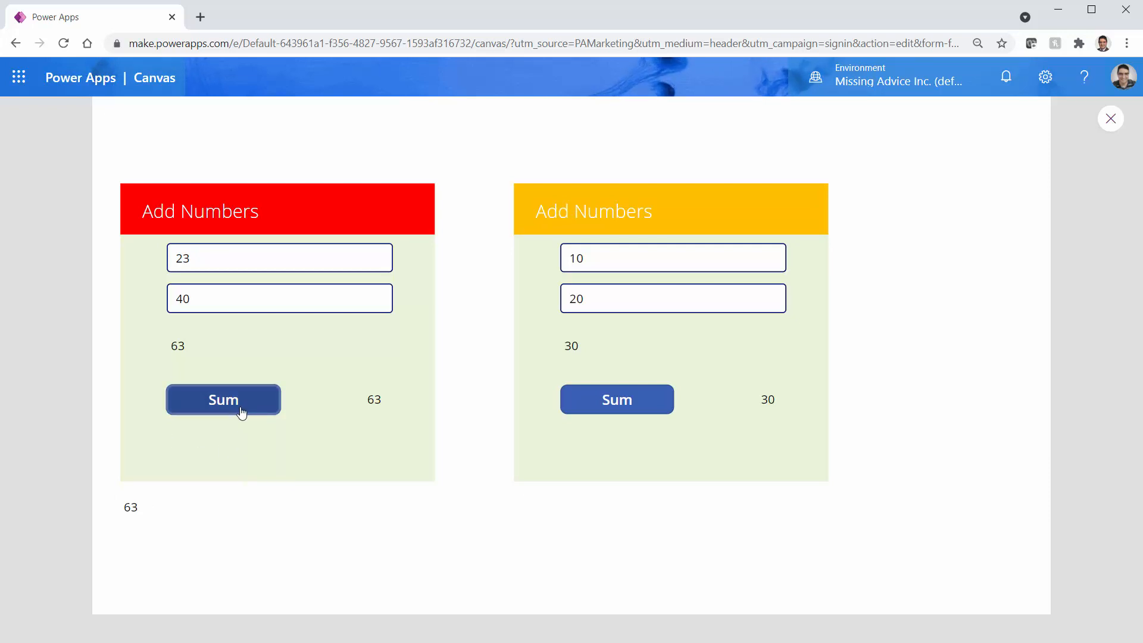
{"action": "key", "text": "Escape"}
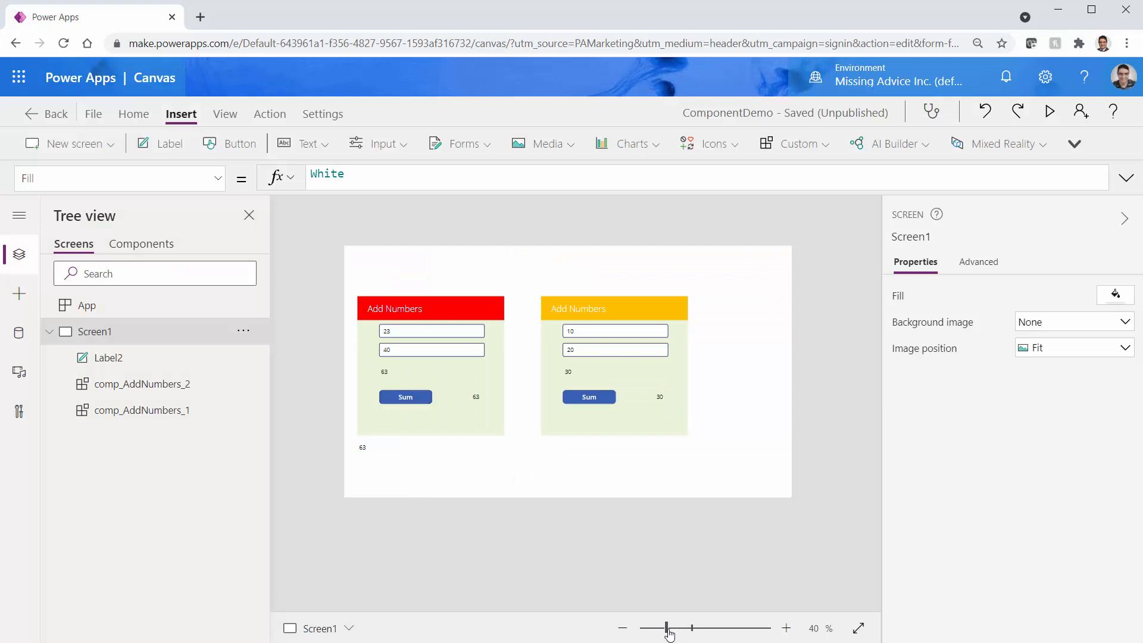
Zoom the canvas to 57% and nudge comp_AddNumbers_1 slightly to the right
{"action": "left_click_drag", "start_coordinate": [666, 630], "coordinate": [678, 629]}
{"action": "left_click", "coordinate": [369, 417]}
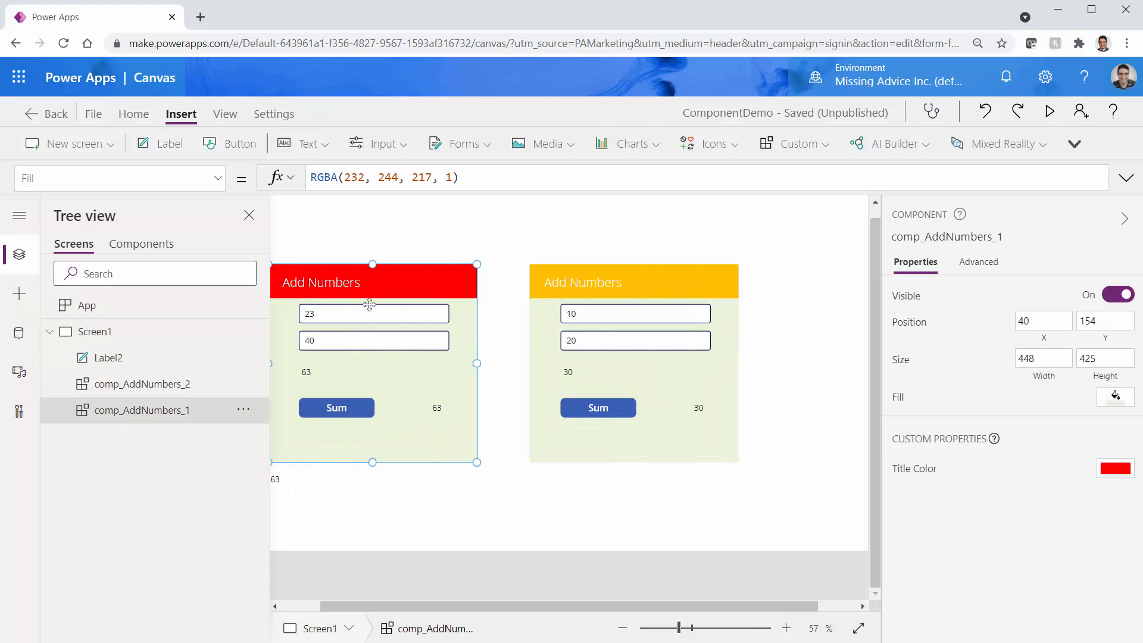
{"action": "mouse_move", "coordinate": [369, 304]}
{"action": "left_mouse_down"}
{"action": "mouse_move", "coordinate": [370, 325]}
{"action": "mouse_move", "coordinate": [365, 302]}
{"action": "mouse_move", "coordinate": [379, 309]}
{"action": "left_mouse_up"}
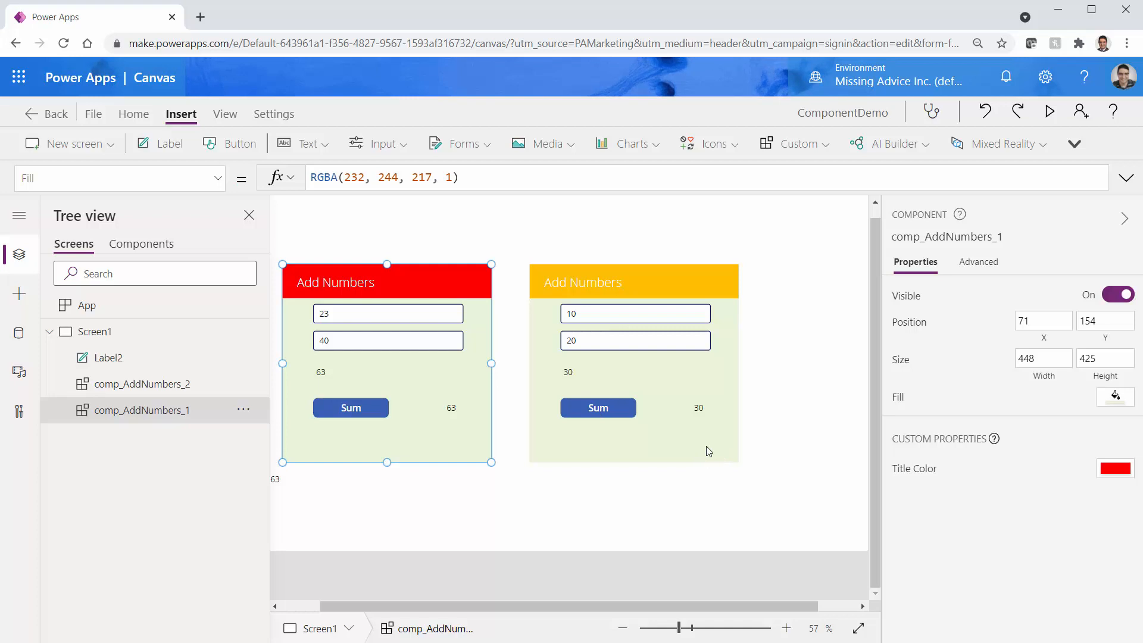
{"action": "left_click", "coordinate": [366, 498]}
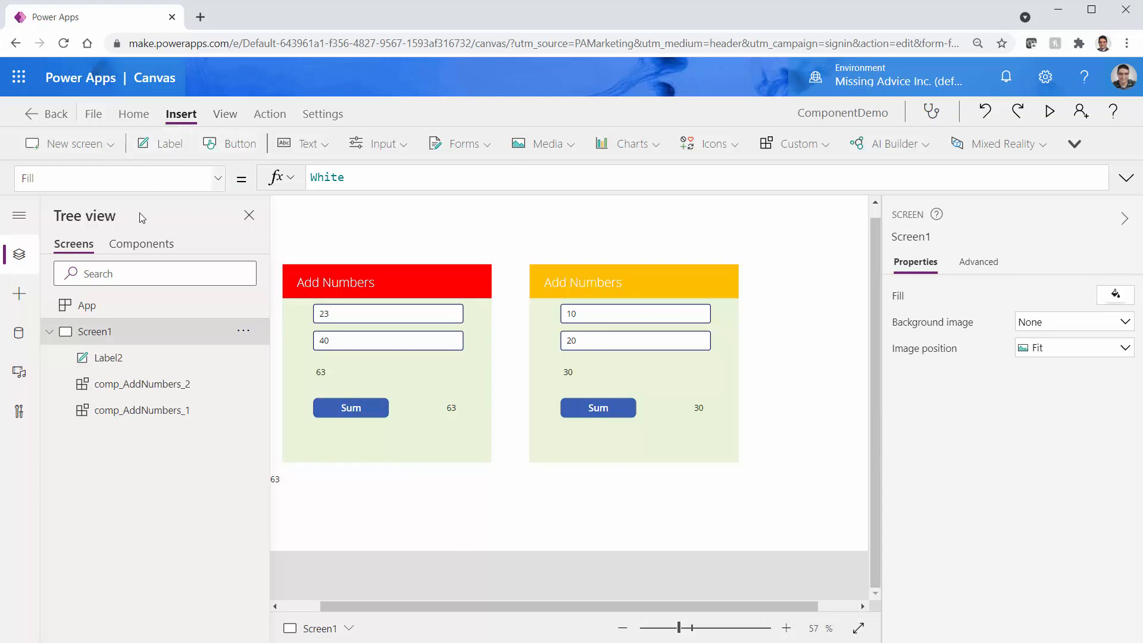
{"action": "left_click", "coordinate": [141, 244]}
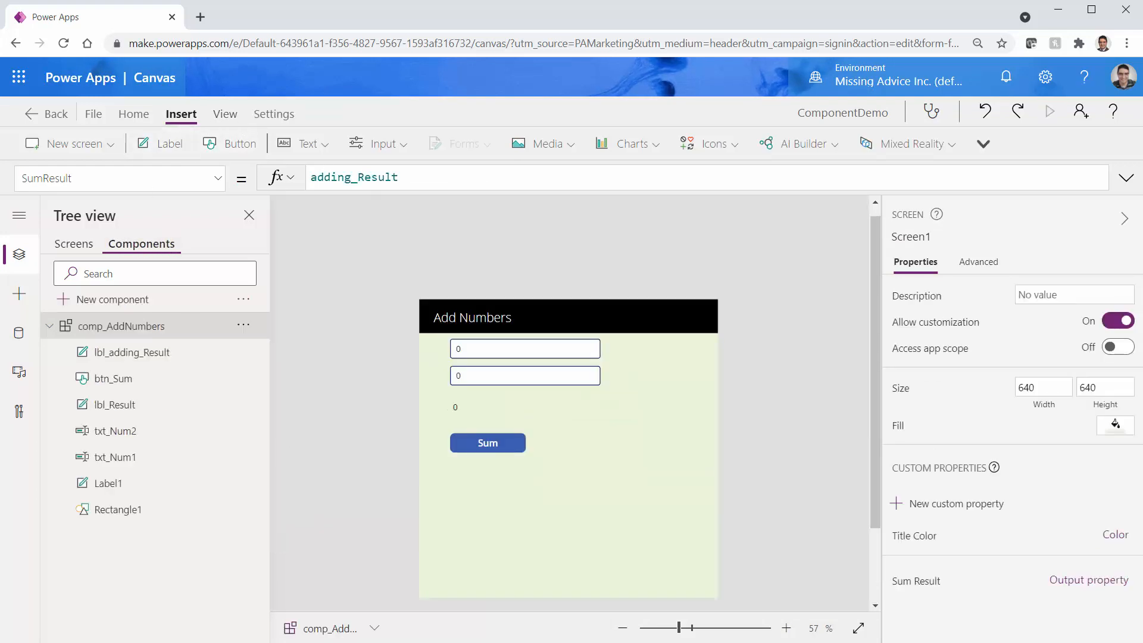
Move the Sum button lower and to the left inside comp_AddNumbers
{"action": "left_click", "coordinate": [489, 450]}
{"action": "left_click_drag", "start_coordinate": [467, 445], "coordinate": [447, 478]}
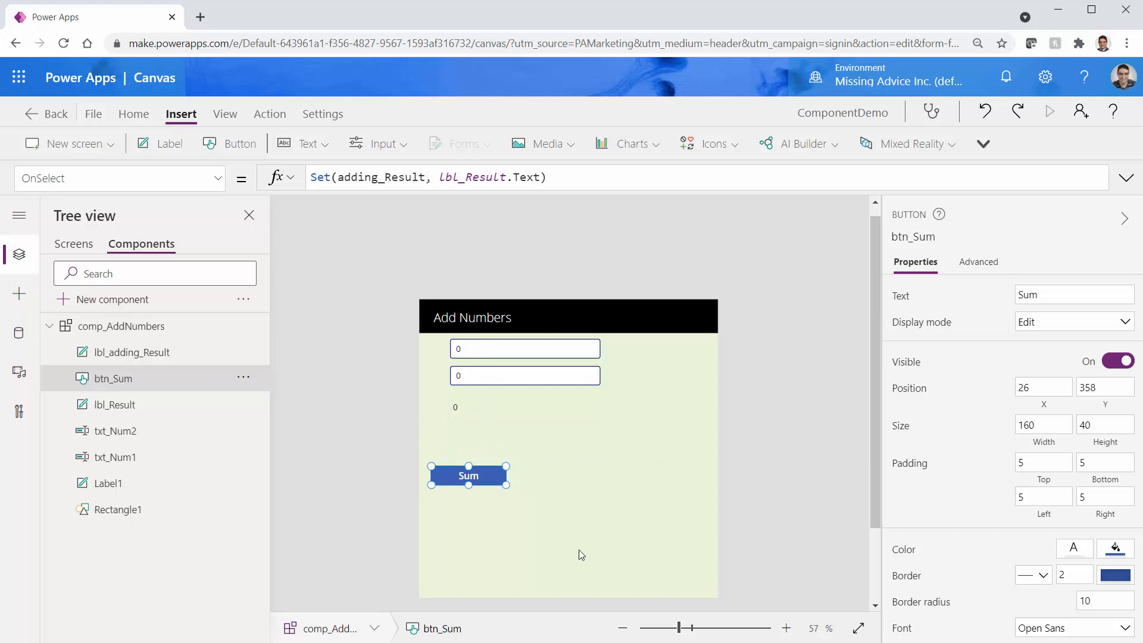
{"action": "left_click", "coordinate": [634, 545]}
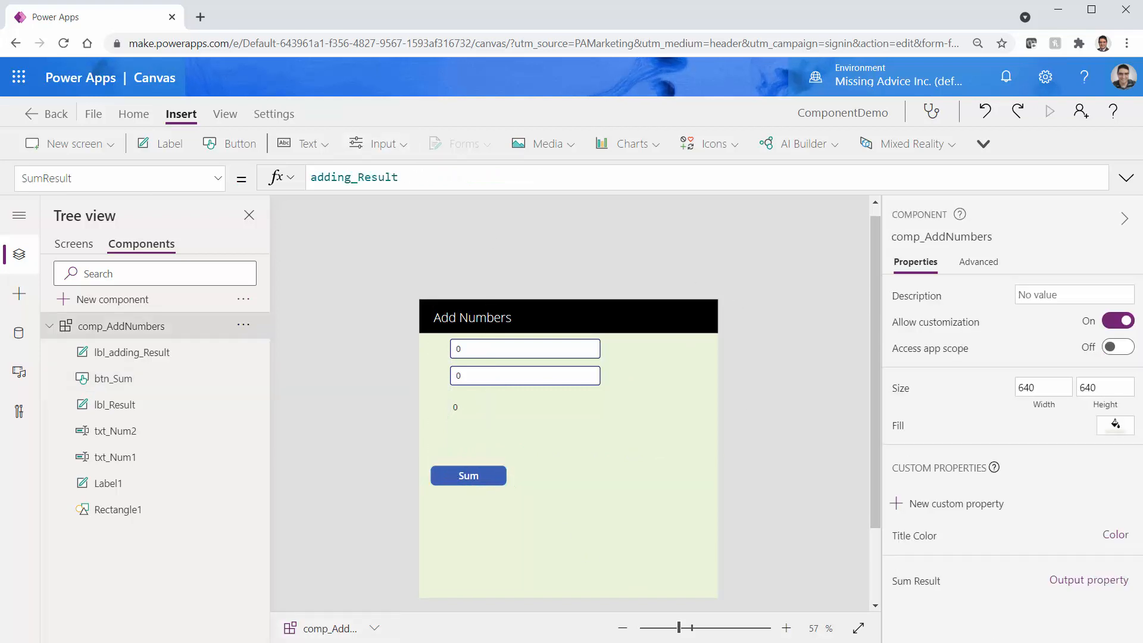
Create a Number input property named Sum label X (SumLabelX)
{"action": "left_click", "coordinate": [950, 509]}
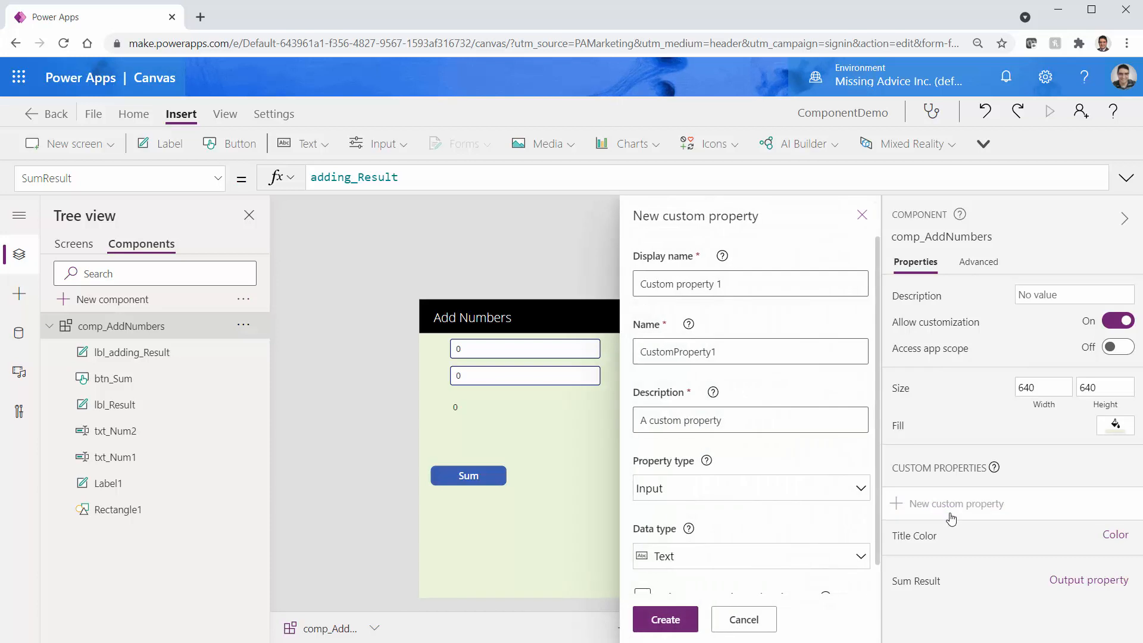
{"action": "triple_click", "coordinate": [693, 284]}
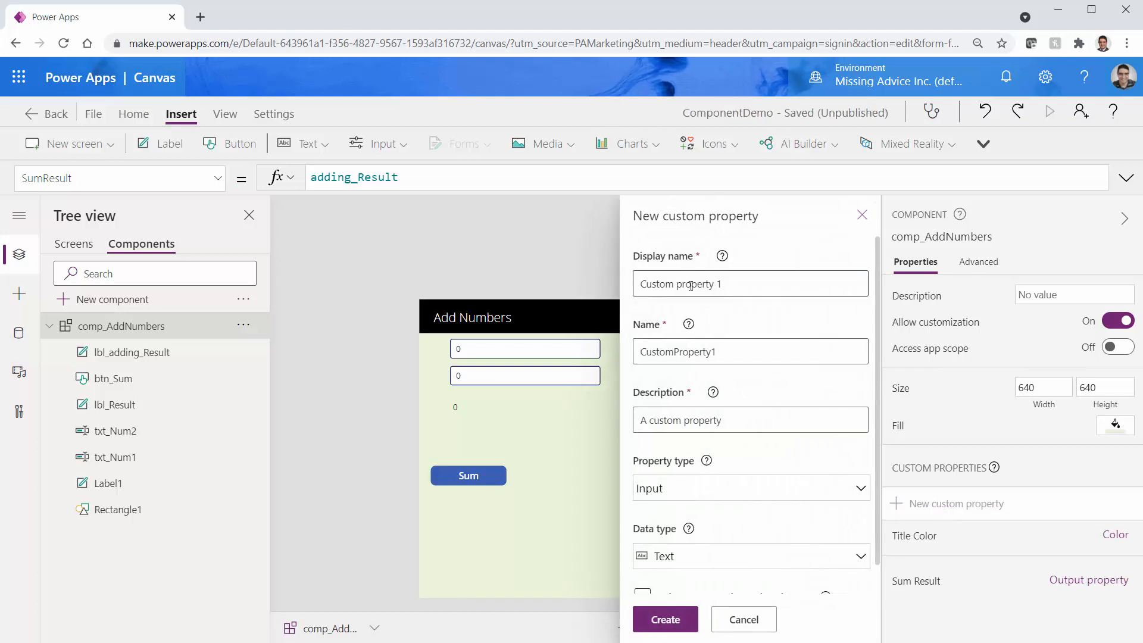
{"action": "type", "text": "Sum"}
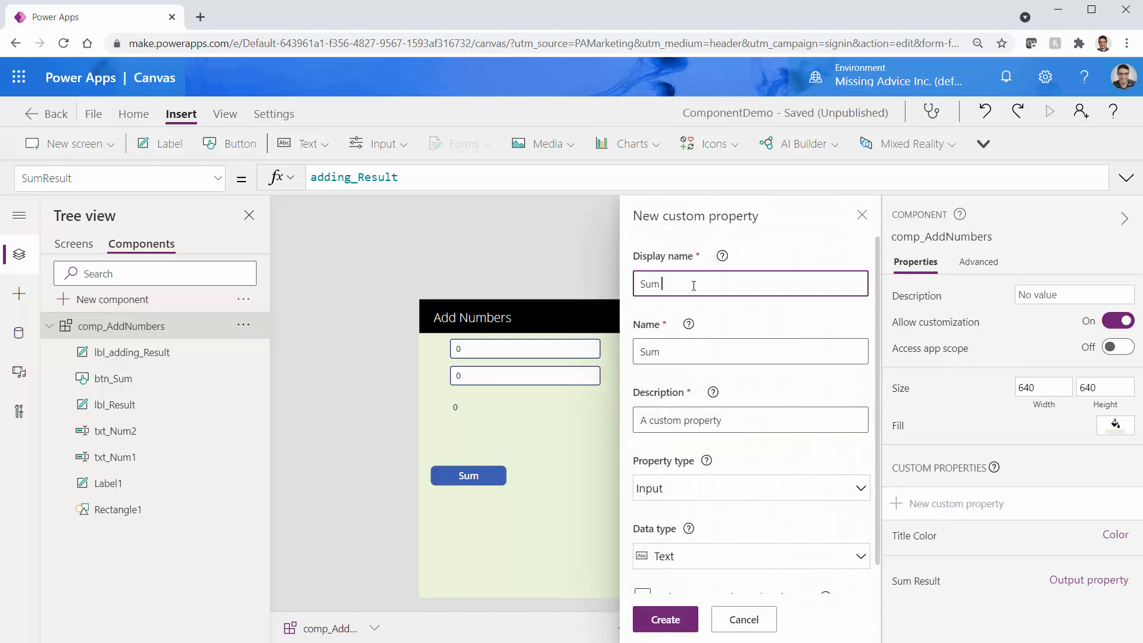
{"action": "type", "text": " label X"}
{"action": "left_click", "coordinate": [736, 564]}
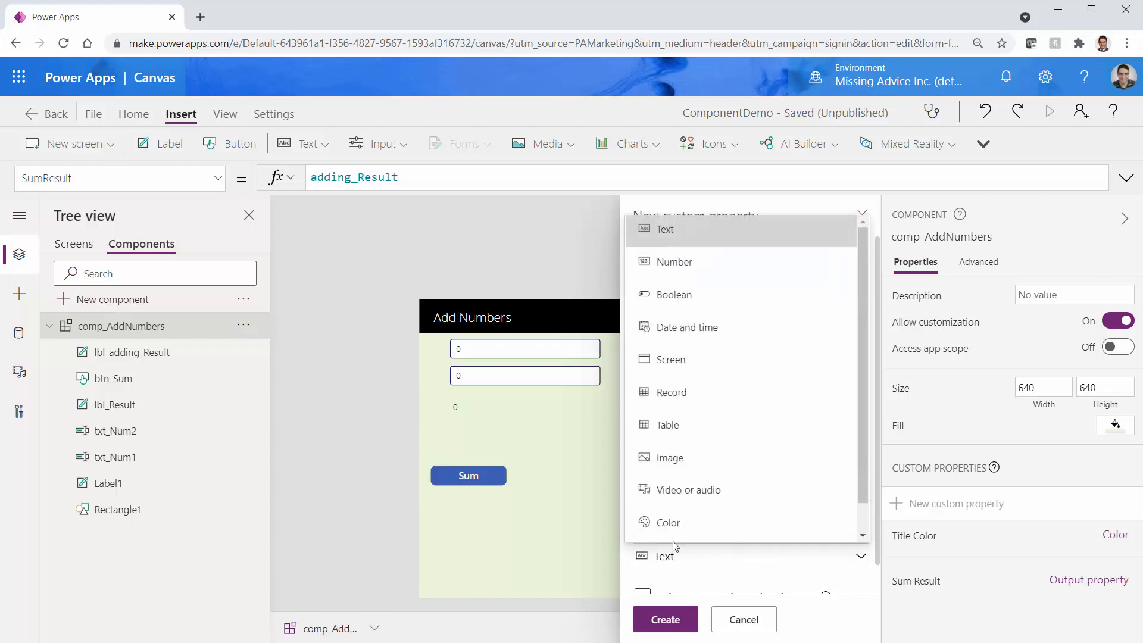
{"action": "left_click", "coordinate": [674, 263]}
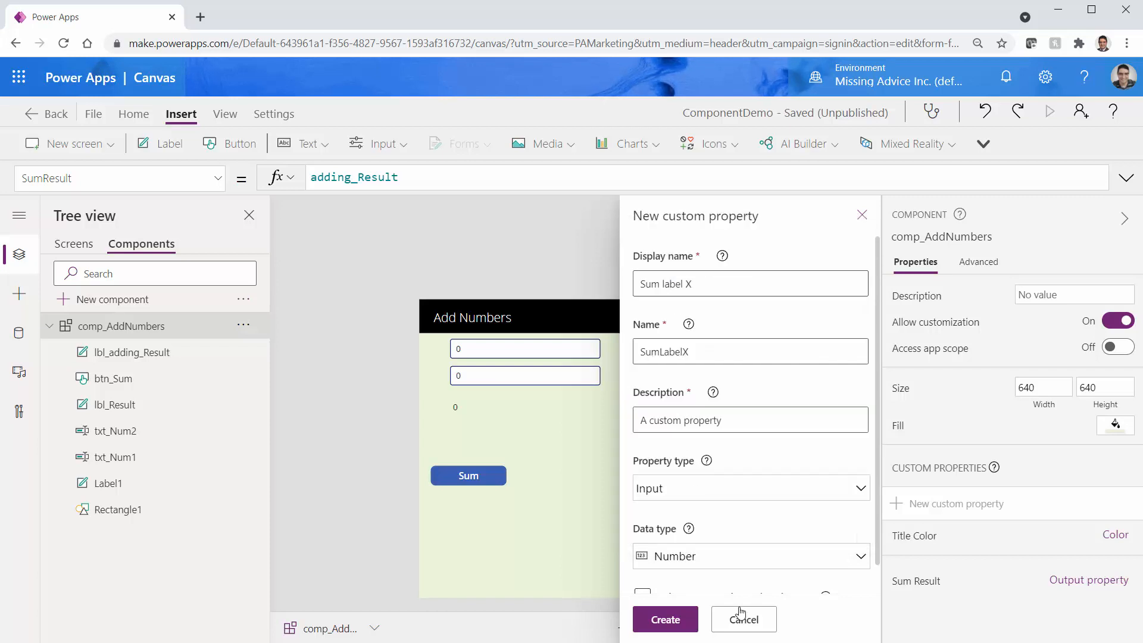
{"action": "left_click", "coordinate": [668, 620]}
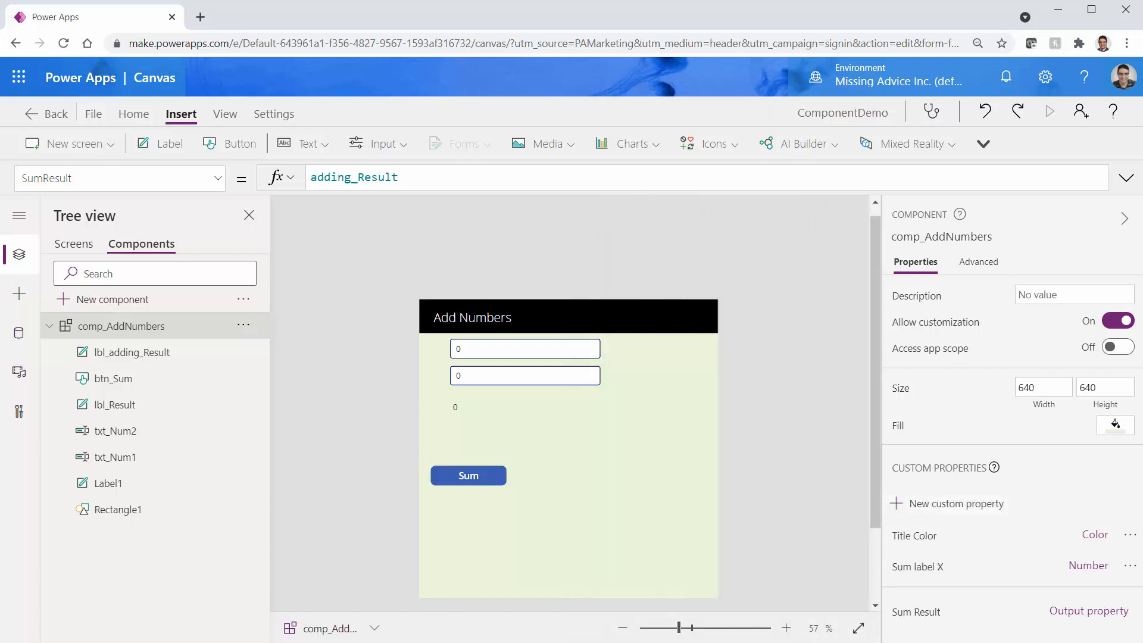
Select the btn_Sum button and bring up its X property for editing
{"action": "left_click", "coordinate": [487, 474]}
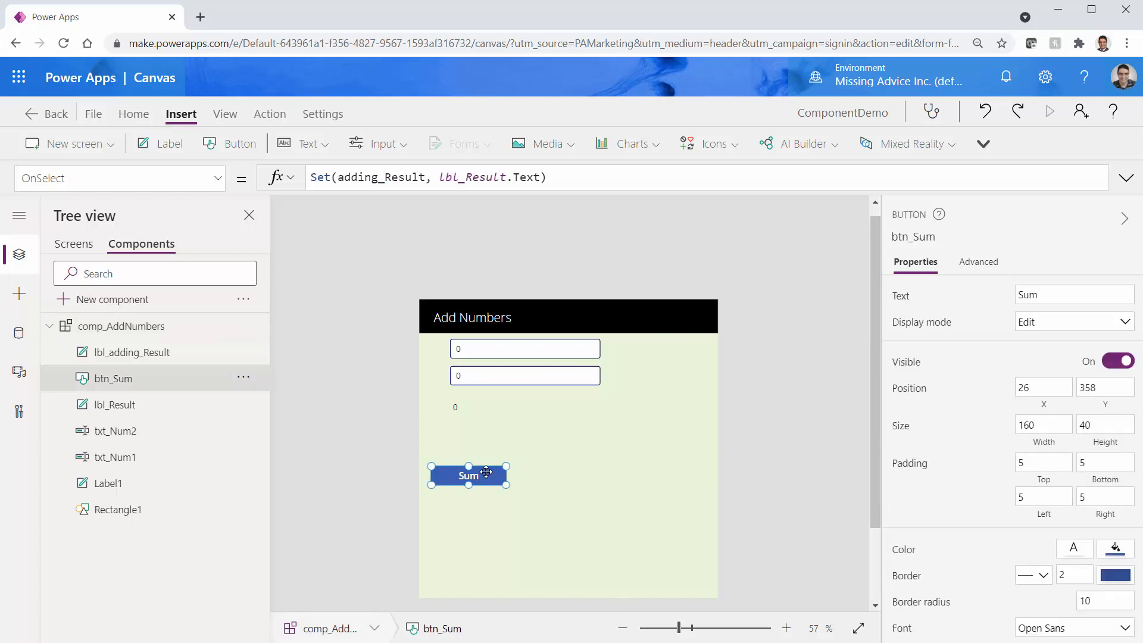
{"action": "left_click", "coordinate": [219, 186]}
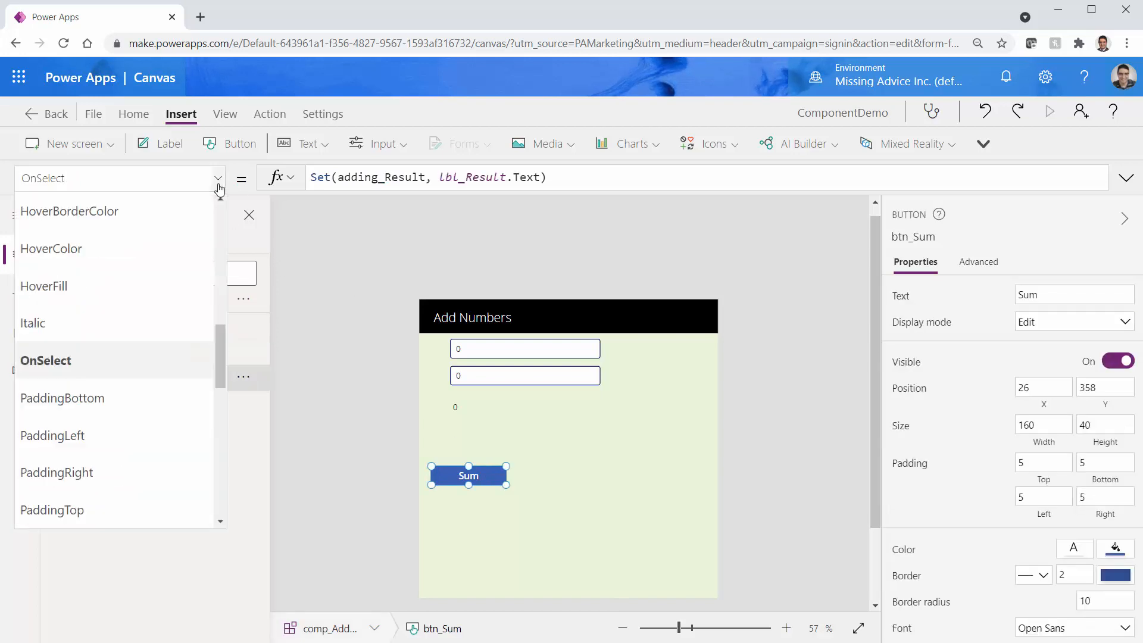
{"action": "scroll", "coordinate": [207, 482], "scroll_direction": "down", "scroll_amount": 5}
{"action": "scroll", "coordinate": [207, 482], "scroll_direction": "down", "scroll_amount": 3}
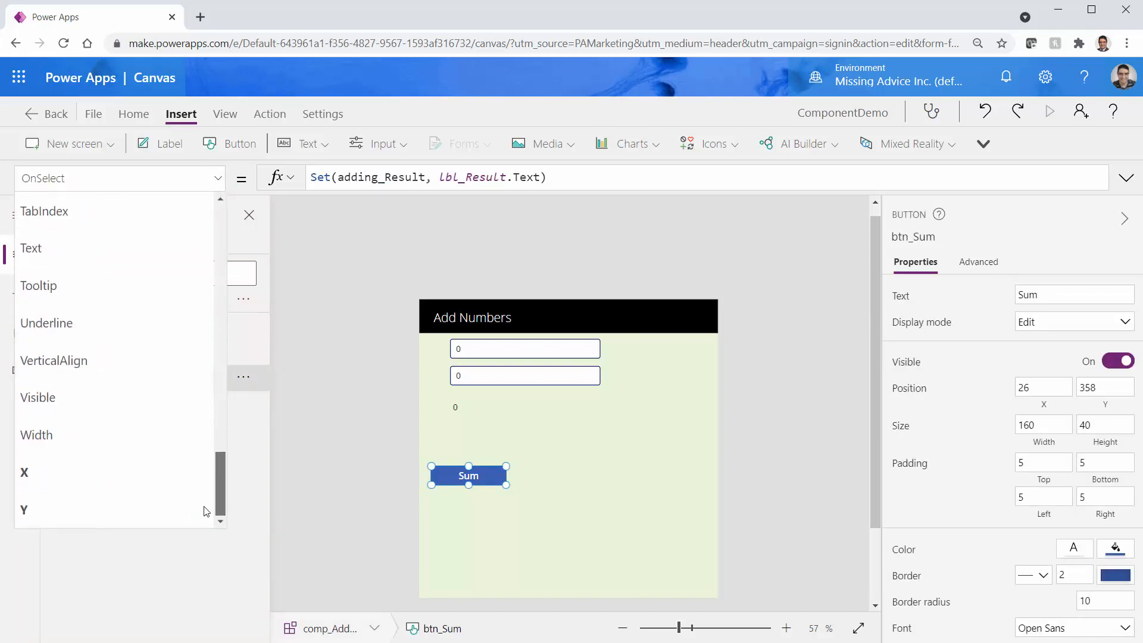
{"action": "left_click", "coordinate": [88, 472]}
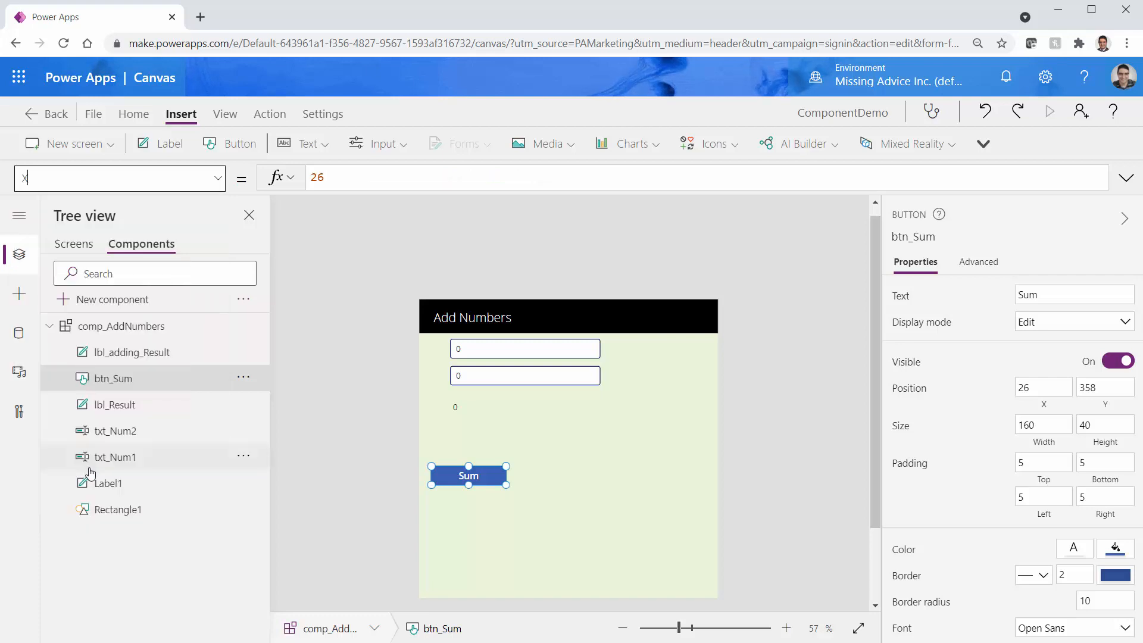
Replace the X value 26 with Parent.SumLabelX and save the app
{"action": "double_click", "coordinate": [355, 180]}
{"action": "key", "text": "BackSpace"}
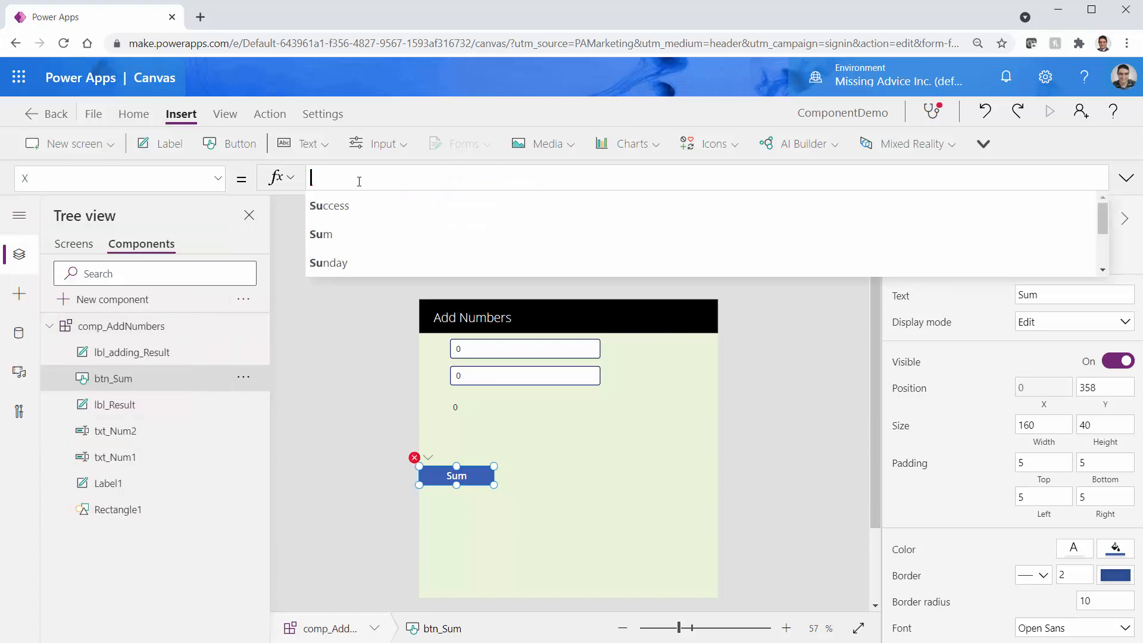
{"action": "type", "text": "pare"}
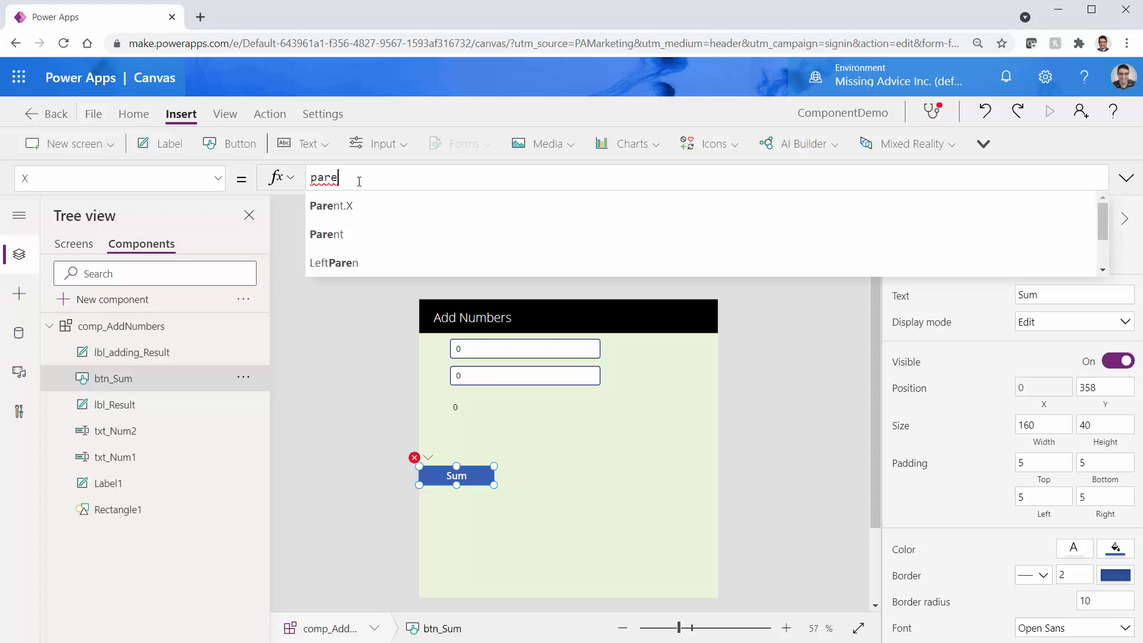
{"action": "key", "text": "Down"}
{"action": "key", "text": "Tab"}
{"action": "type", "text": "."}
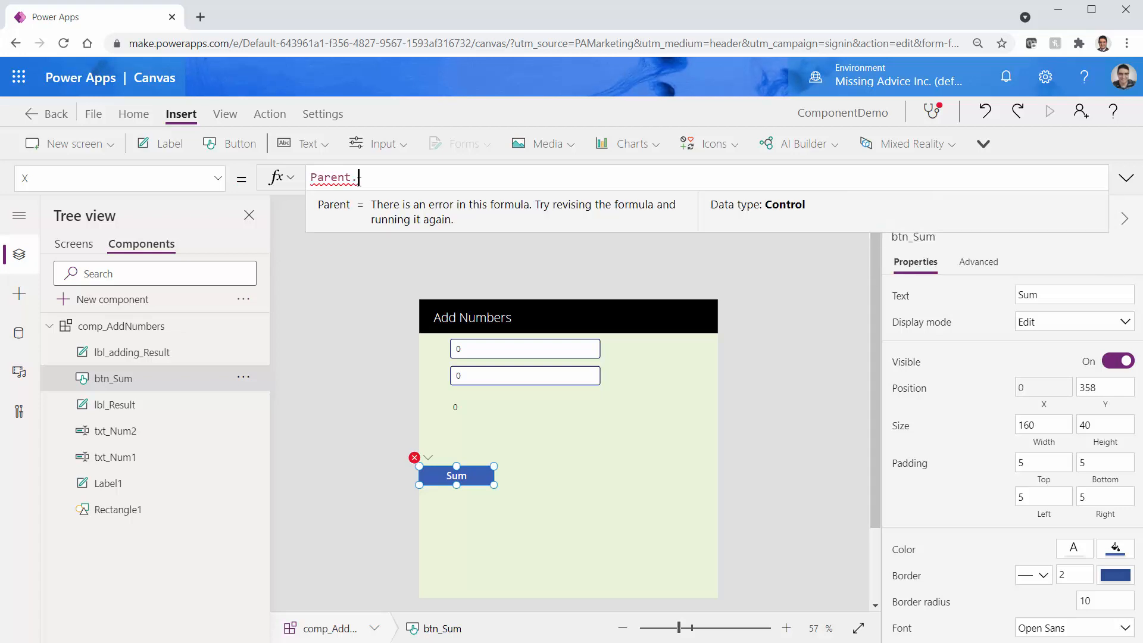
{"action": "type", "text": "Sum"}
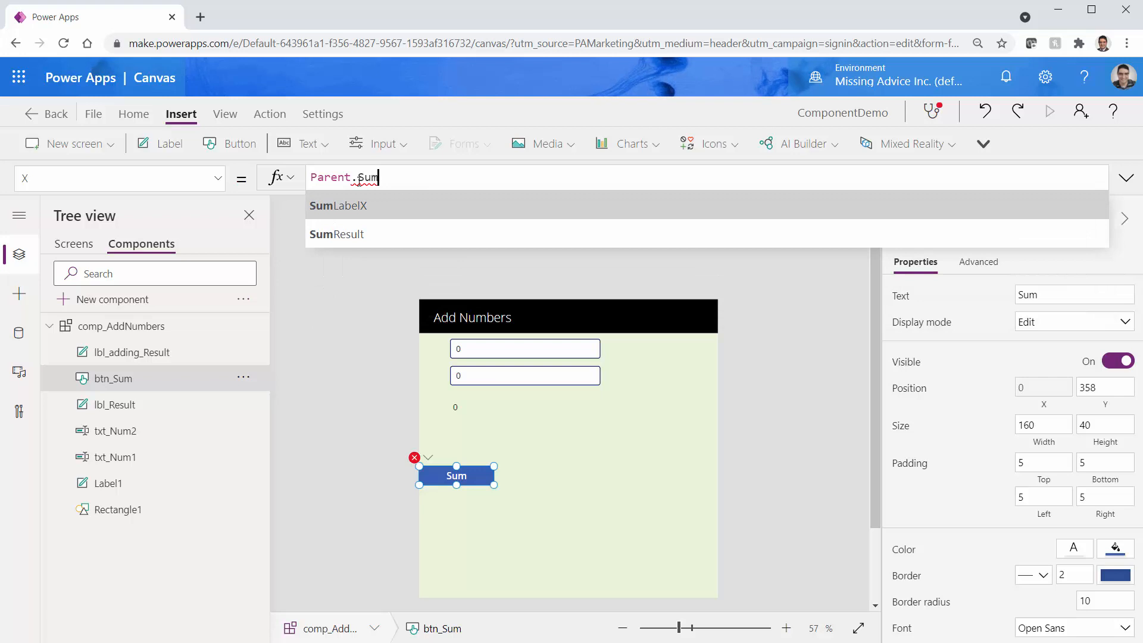
{"action": "key", "text": "Tab"}
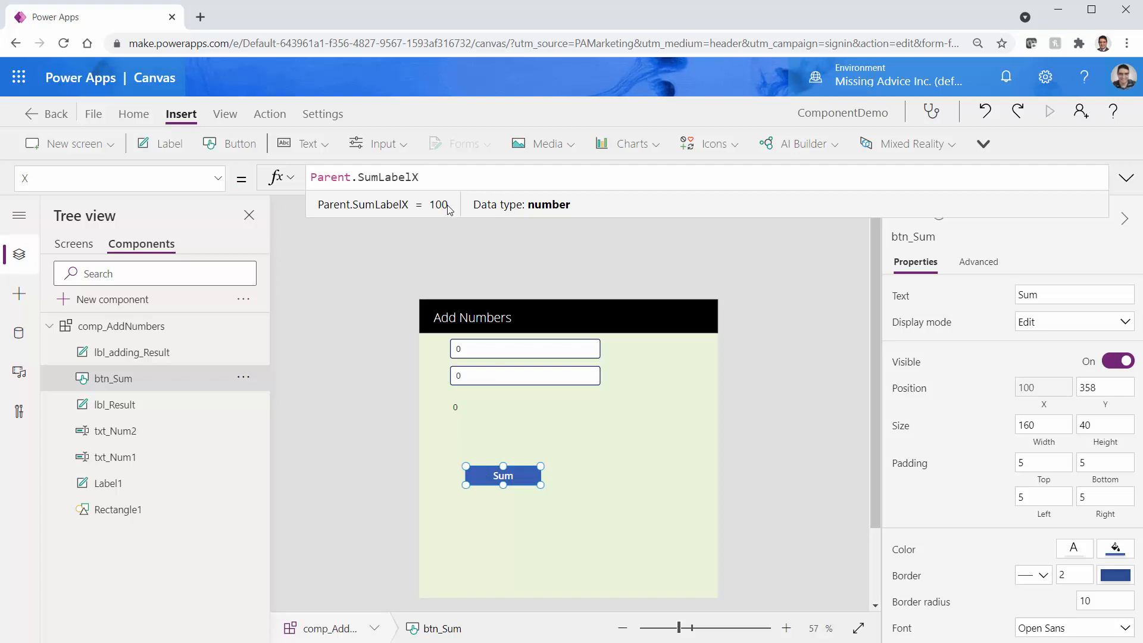
{"action": "key", "text": "ctrl+s"}
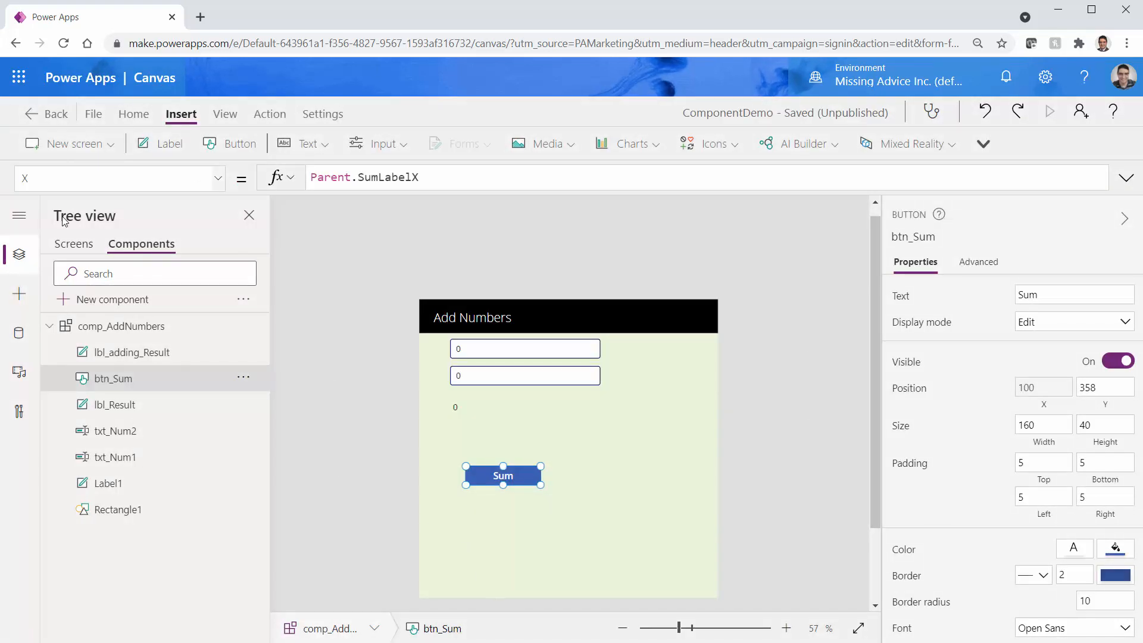
Back on Screen1, set the red Add Numbers instance's Sum label X to 20
{"action": "left_click", "coordinate": [76, 245]}
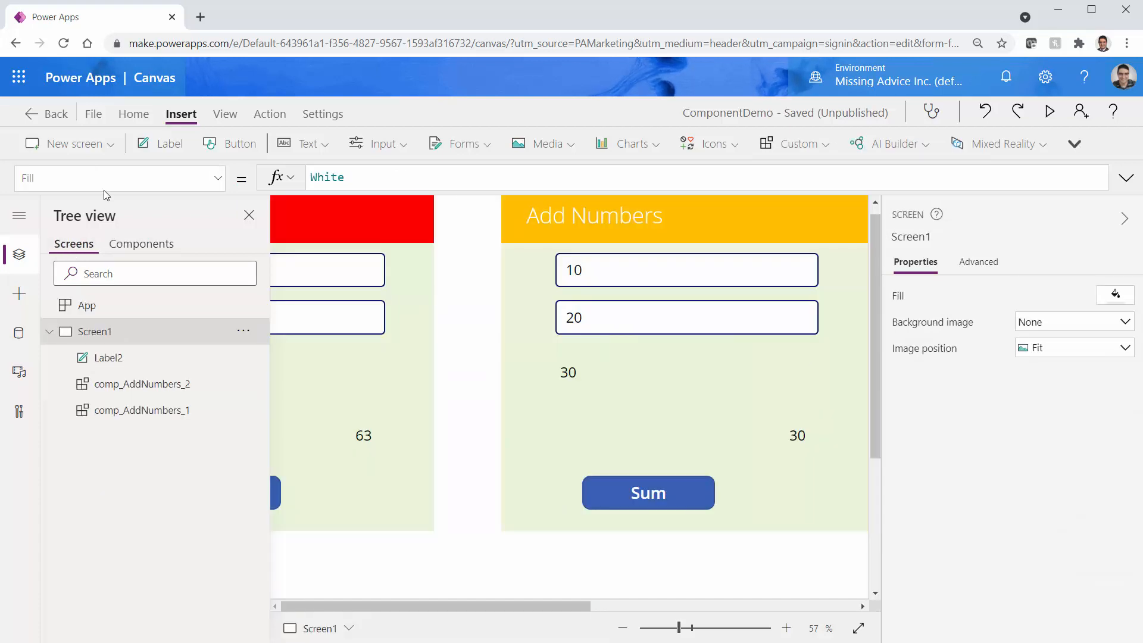
{"action": "left_click_drag", "start_coordinate": [678, 628], "coordinate": [674, 628]}
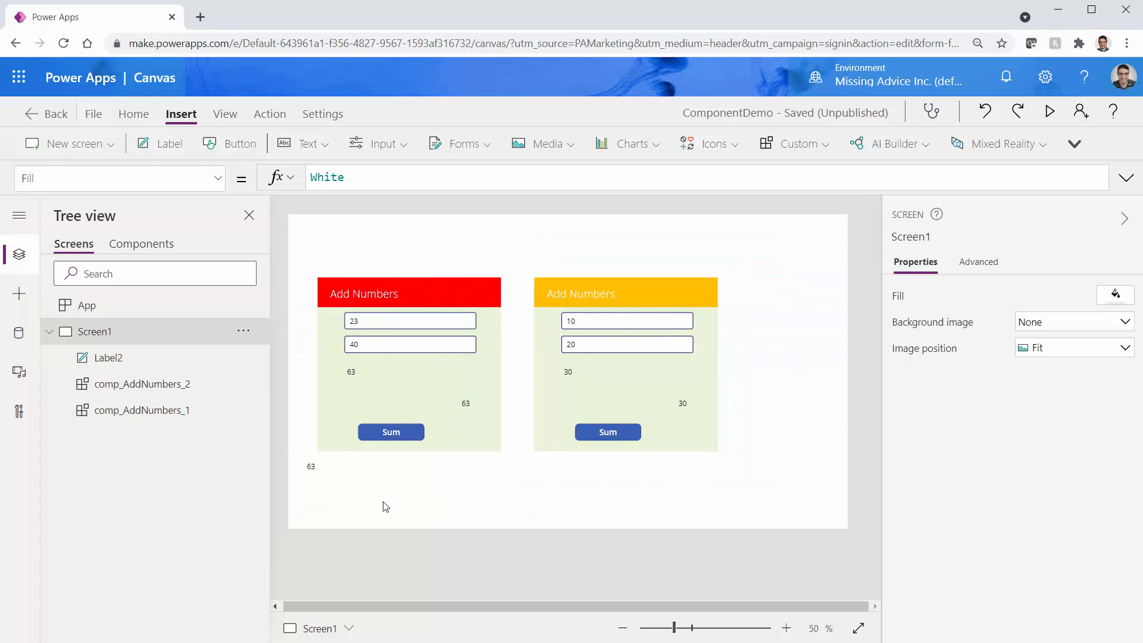
{"action": "left_click", "coordinate": [338, 430]}
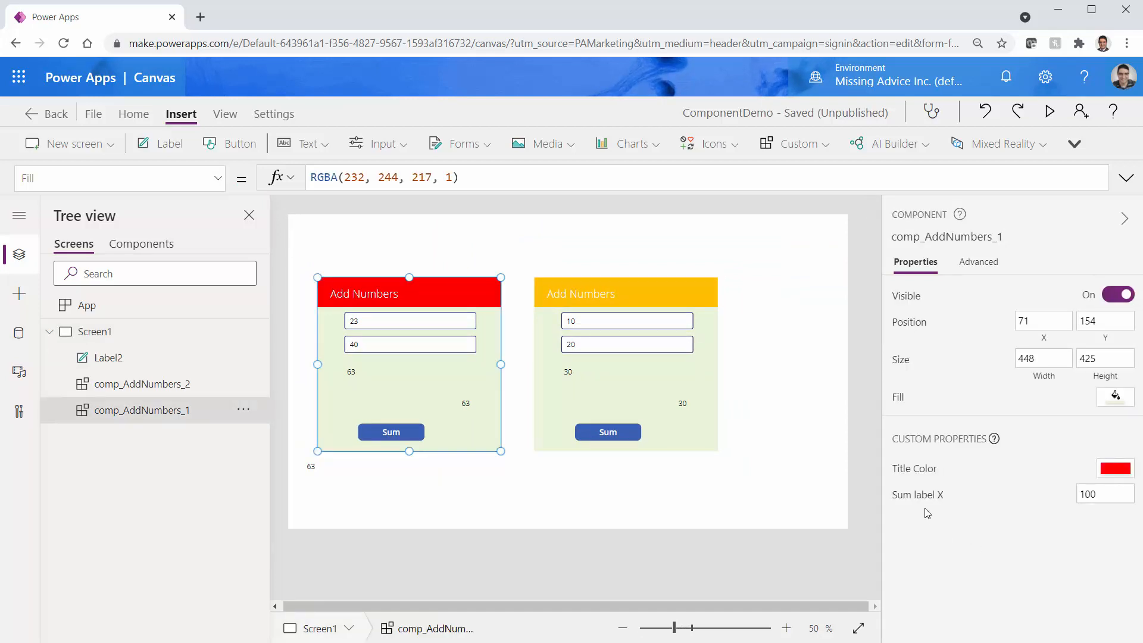
{"action": "left_click", "coordinate": [1101, 494]}
{"action": "type", "text": "20"}
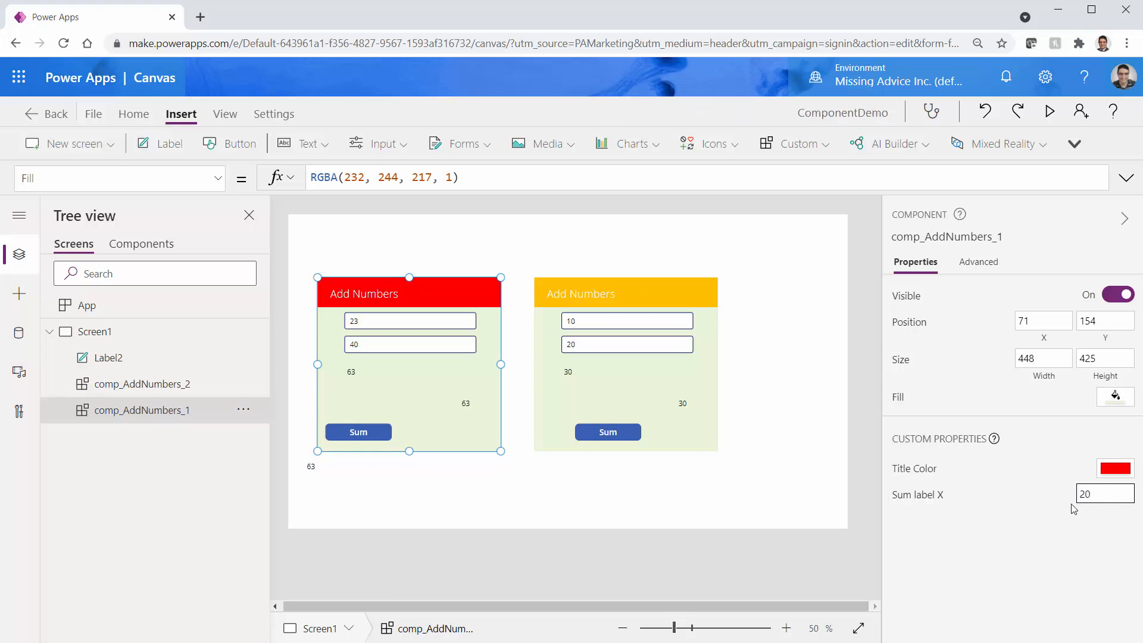
{"action": "left_click", "coordinate": [576, 443]}
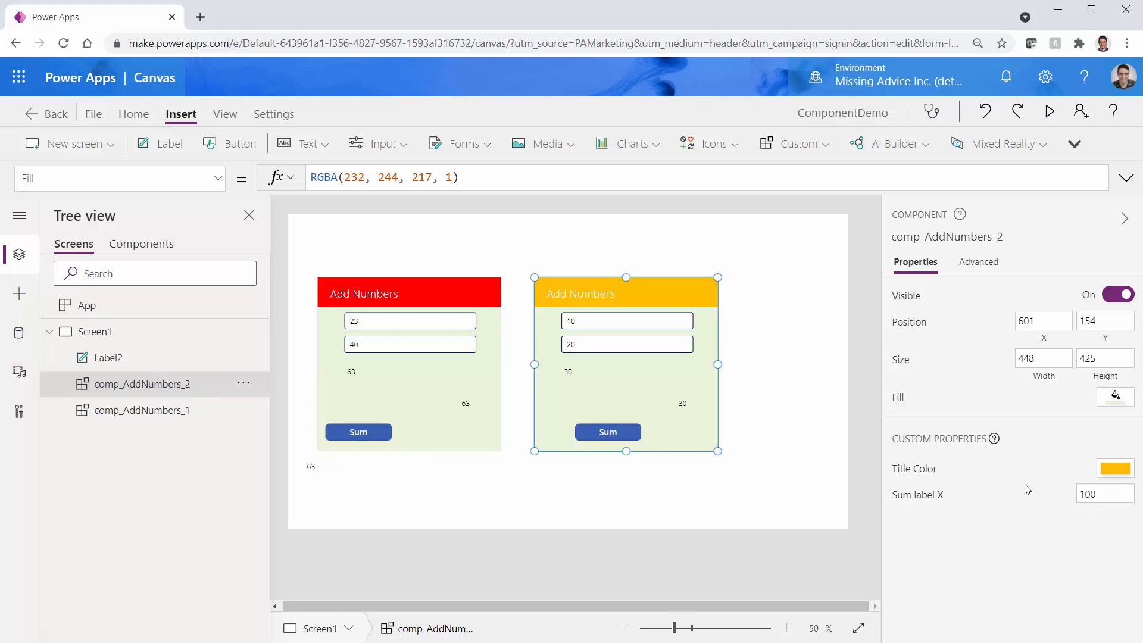
Set the yellow instance's Sum label X to 300 and compare both instances
{"action": "left_click", "coordinate": [1093, 495]}
{"action": "type", "text": "300"}
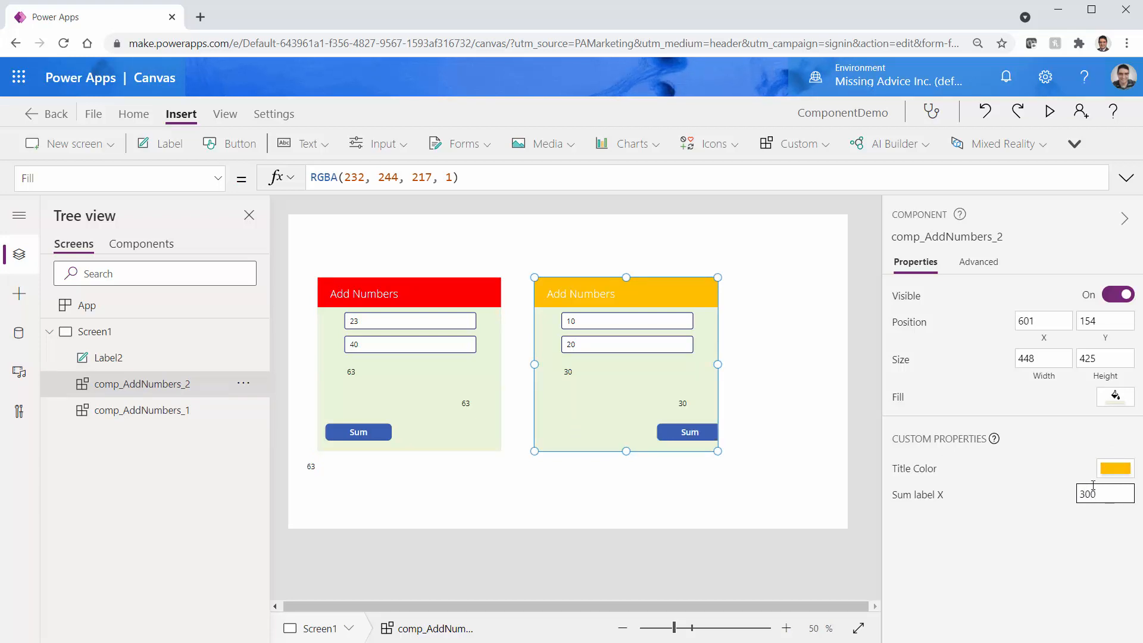
{"action": "left_click", "coordinate": [452, 436]}
{"action": "left_click", "coordinate": [594, 418]}
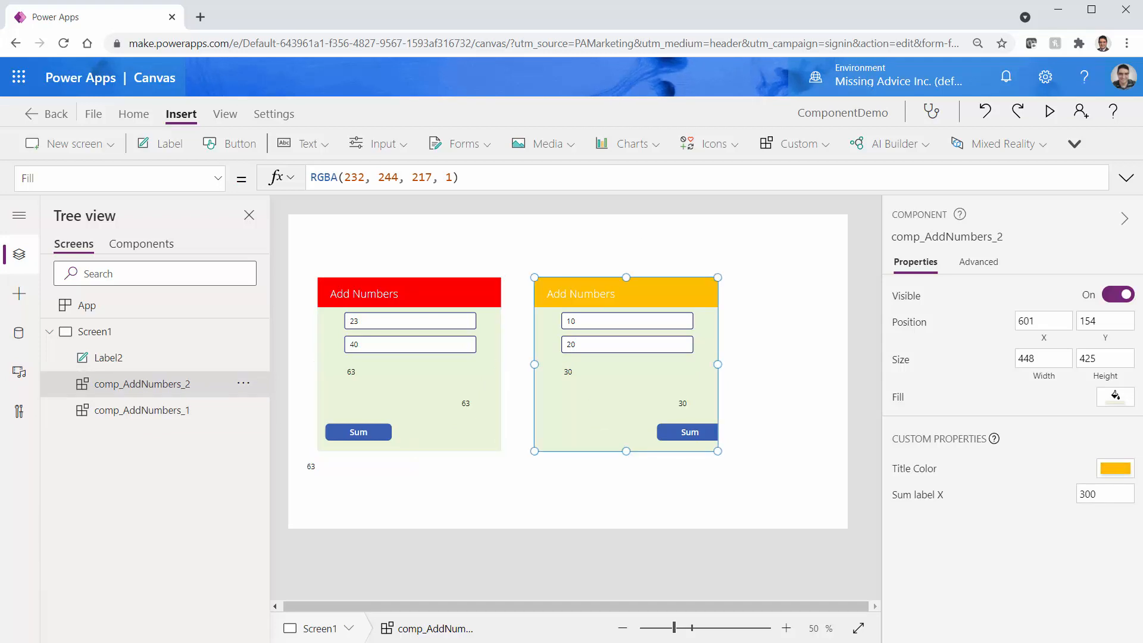